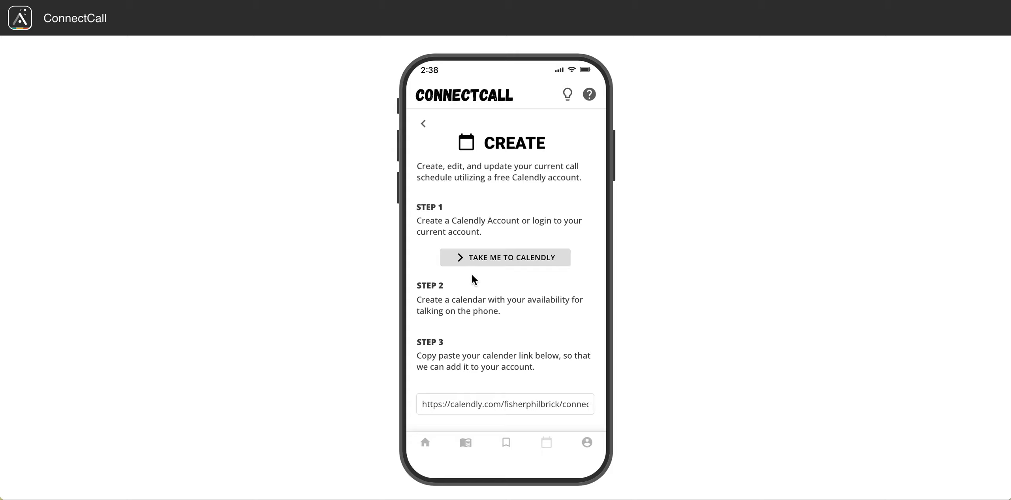
Open Calendly from the ConnectCall prototype's Create screen and start signing up for a free account.
left_click(528, 270)
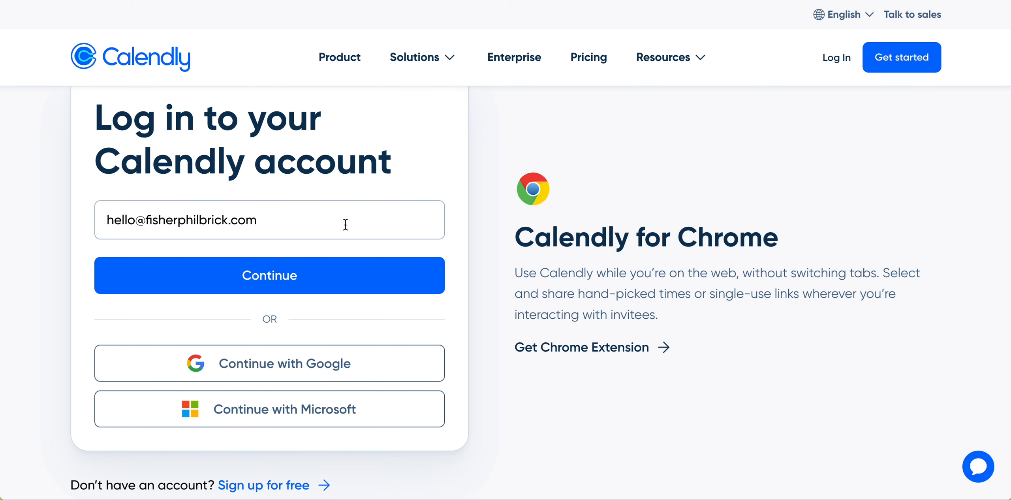
scroll(345, 224, "up", 1)
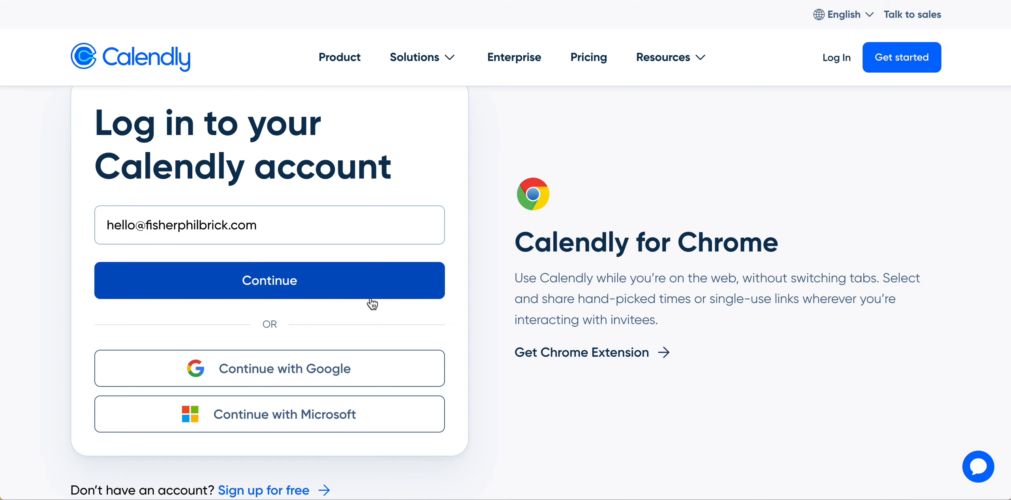
scroll(381, 302, "down", 2)
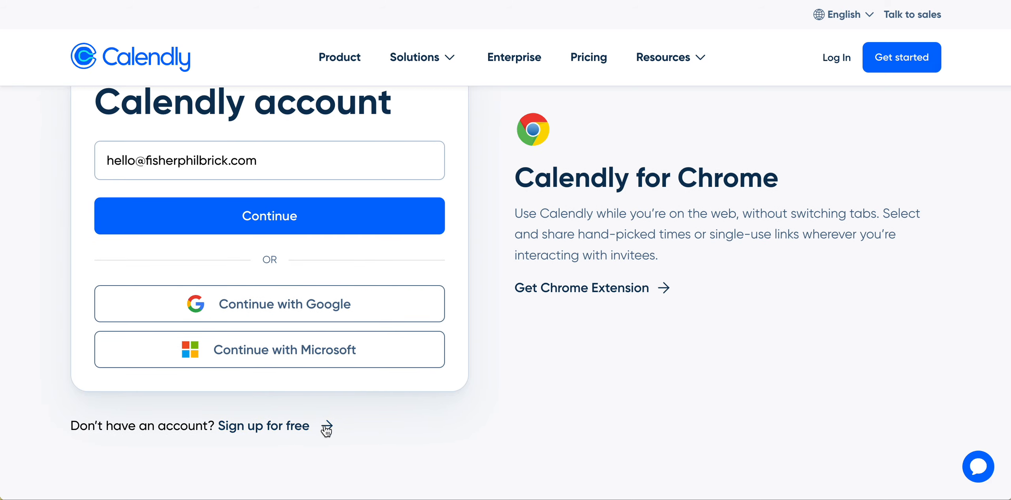
scroll(403, 394, "up", 3)
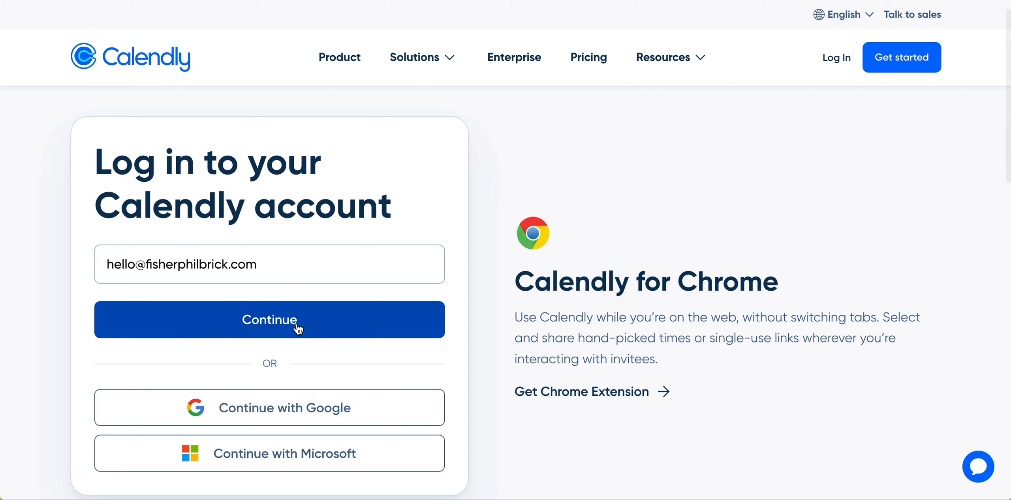
scroll(355, 327, "down", 4)
scroll(325, 393, "up", 5)
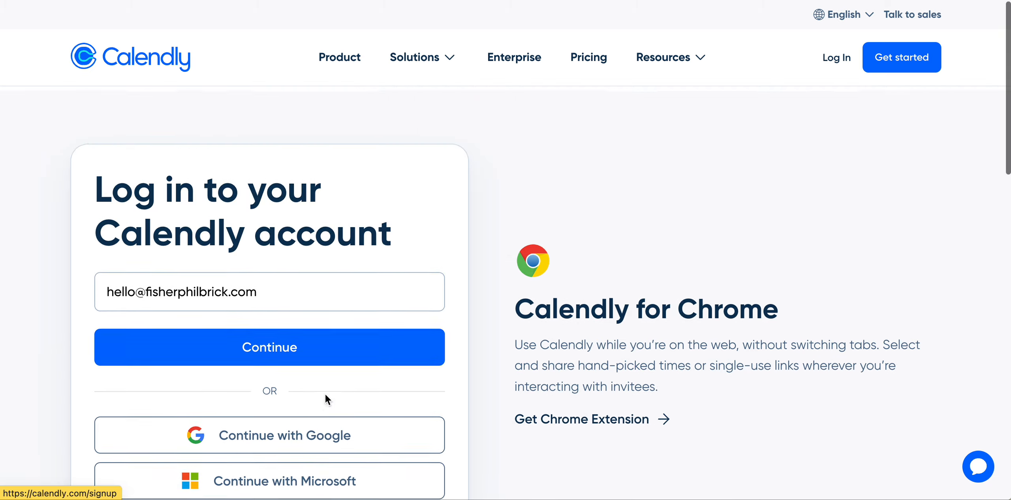
left_click(321, 347)
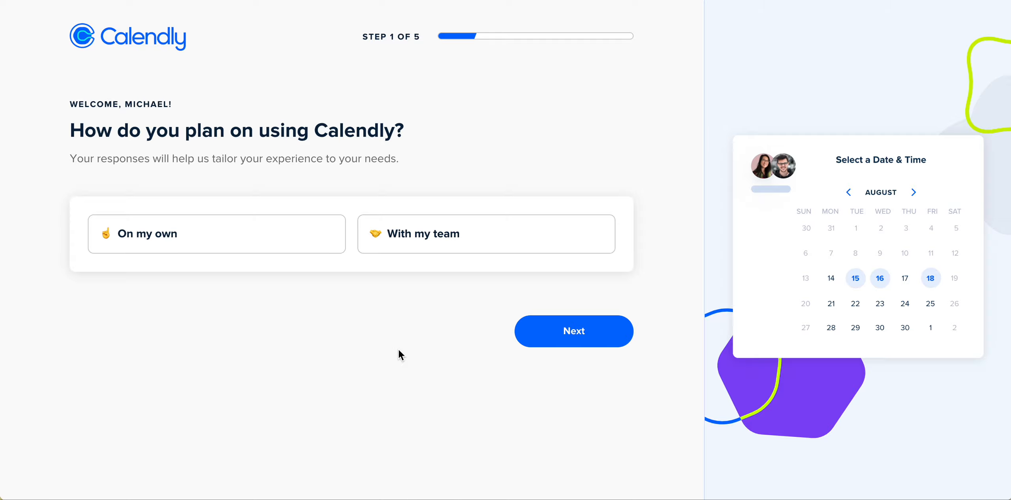
Answer the onboarding questions: plan to use Calendly on your own and choose Other as your role.
left_click(260, 232)
left_click(569, 326)
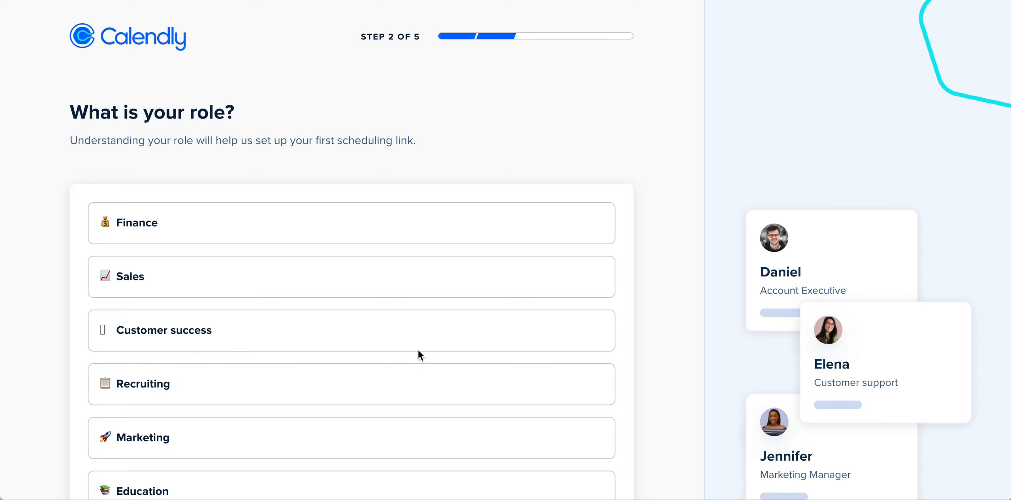
scroll(398, 348, "down", 5)
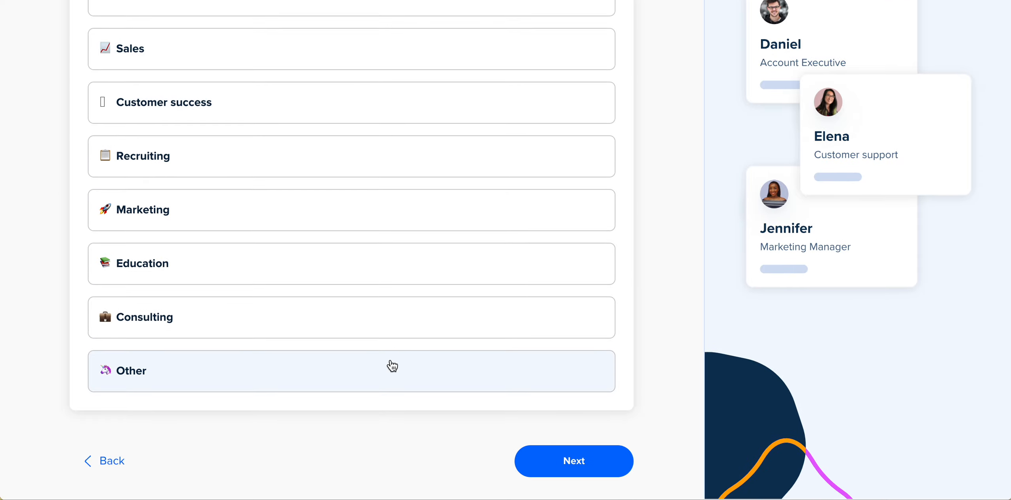
left_click(391, 366)
scroll(507, 464, "down", 3)
left_click(575, 427)
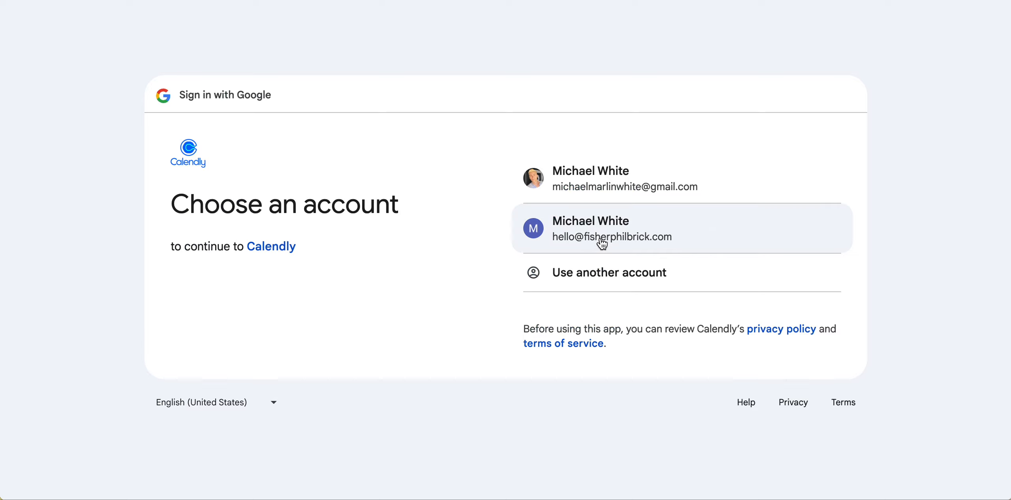
Connect Google Calendar, allow Calendly access to the Google account, and keep the default calendar settings.
left_click(615, 229)
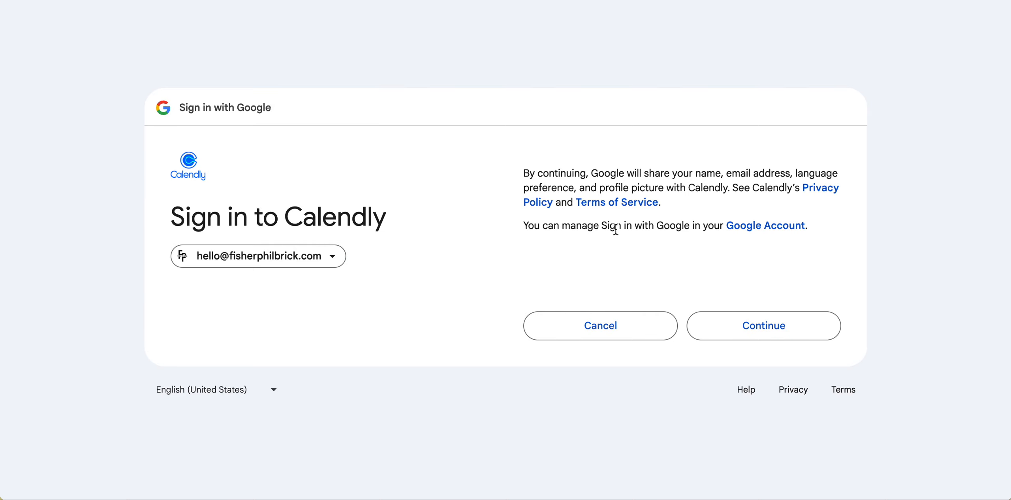
left_click(748, 331)
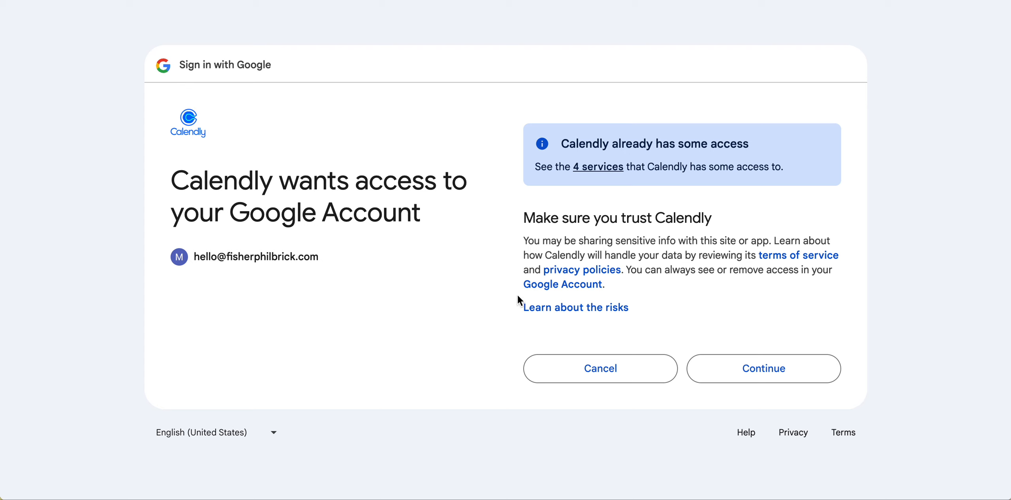
left_click(760, 368)
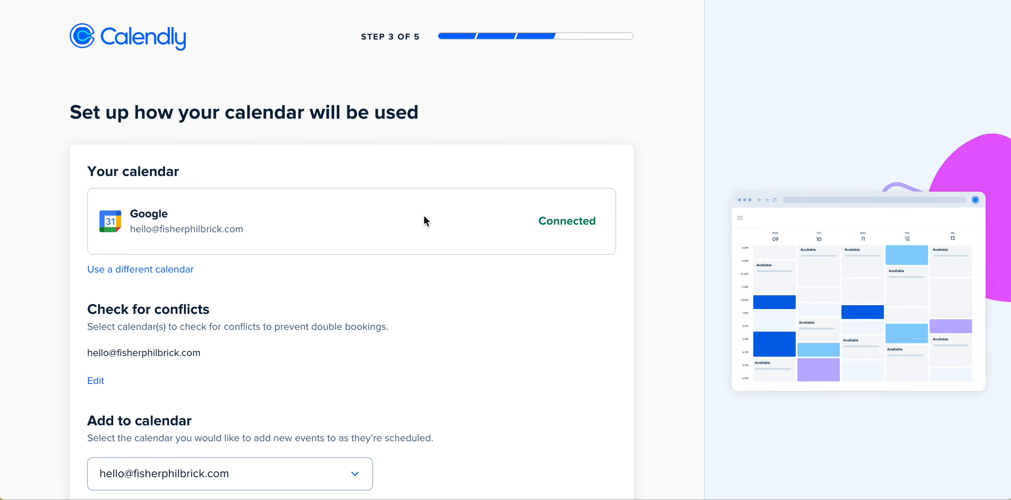
scroll(494, 332, "down", 3)
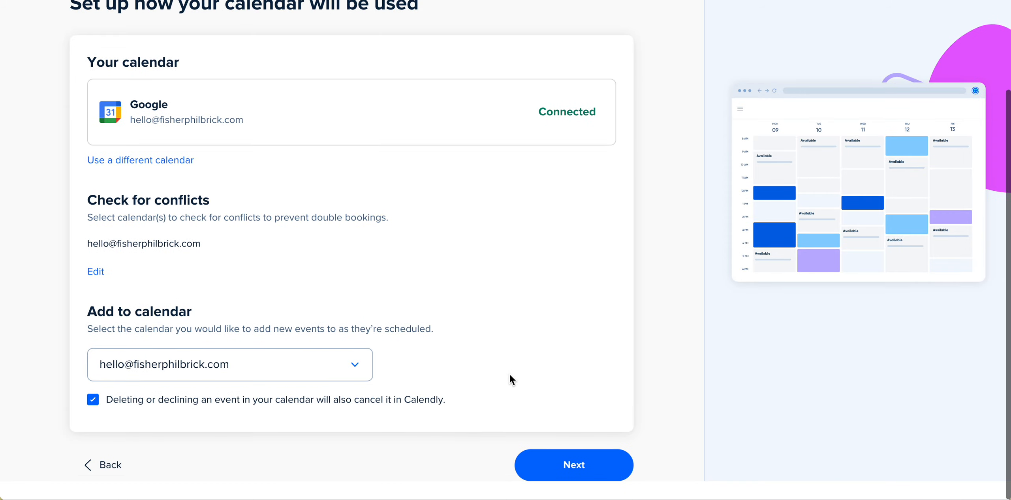
left_click(574, 488)
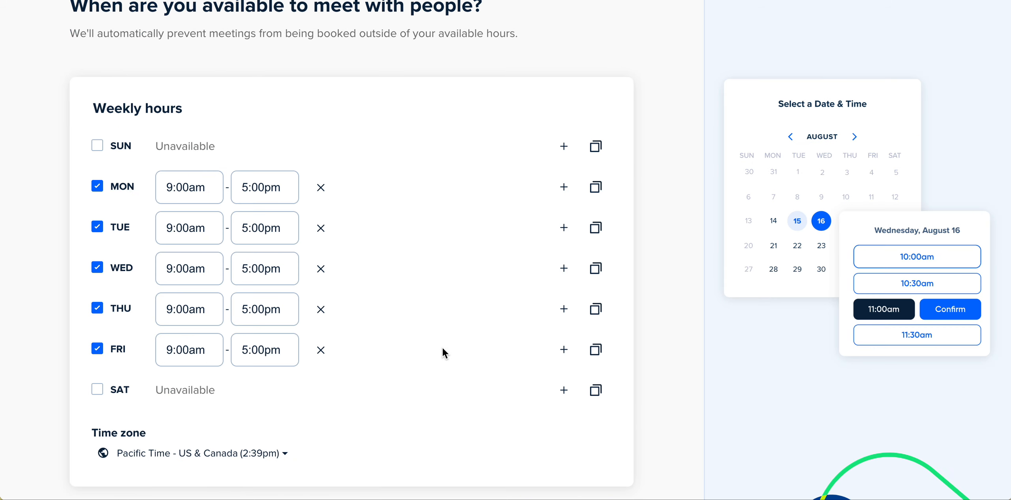
Keep the default Monday–Friday 9:00am–5:00pm weekly availability and continue to the next onboarding step.
scroll(454, 348, "up", 3)
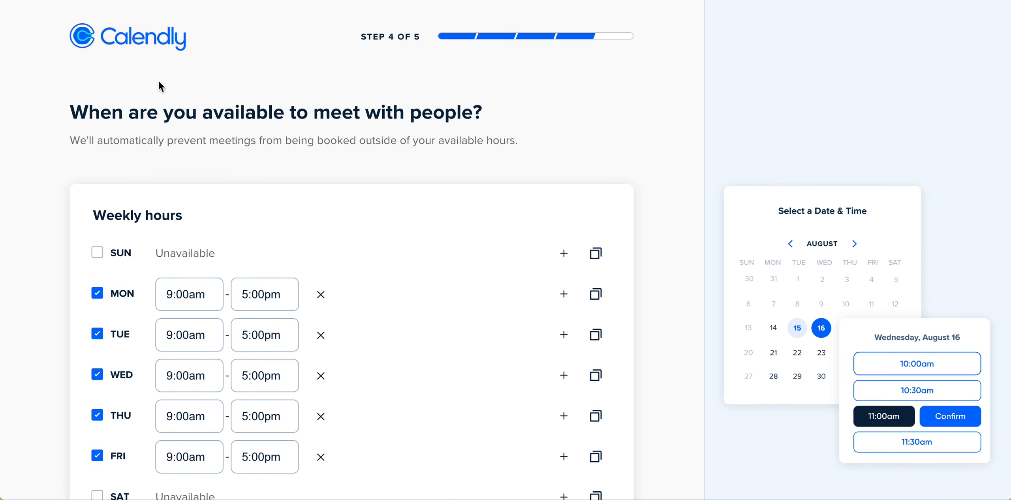
scroll(347, 118, "down", 4)
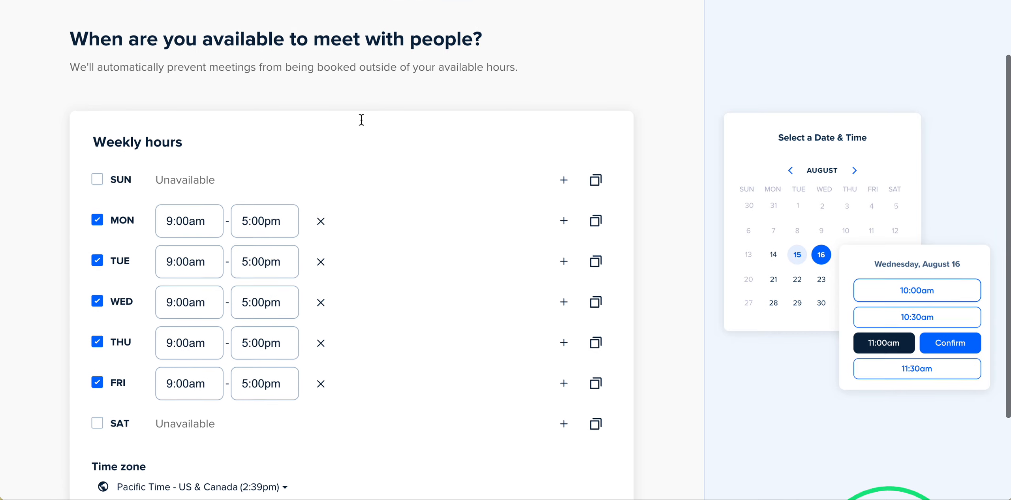
scroll(361, 119, "up", 3)
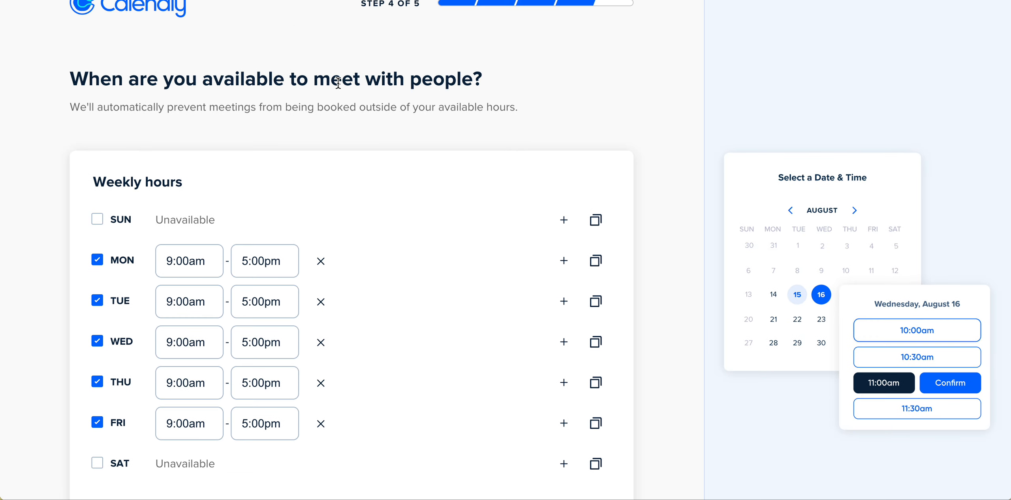
left_click_drag(315, 78, 361, 77)
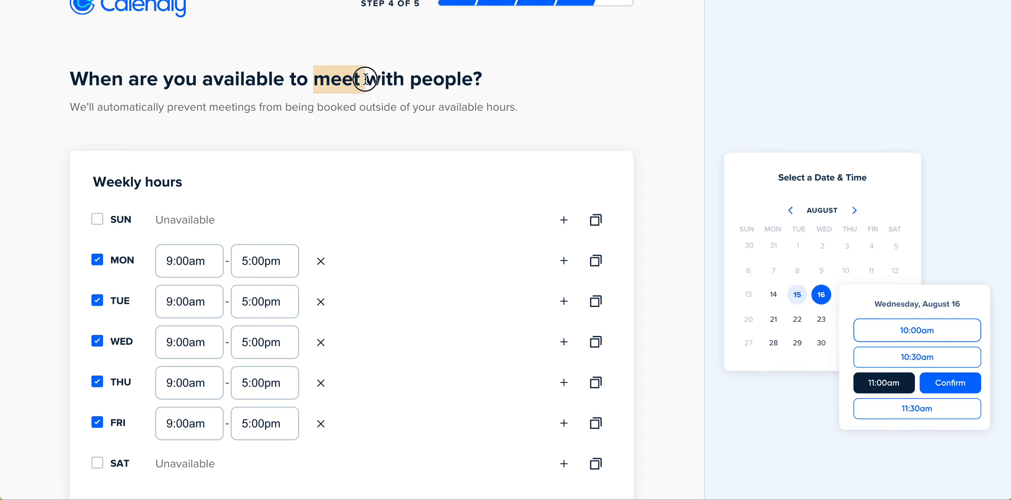
scroll(286, 256, "down", 2)
scroll(286, 256, "down", 2)
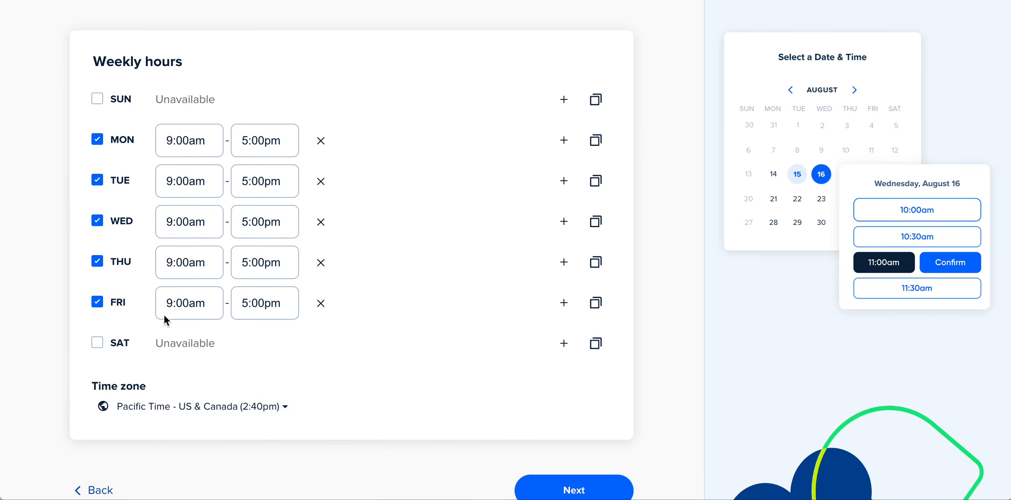
scroll(395, 357, "down", 1)
left_click(608, 468)
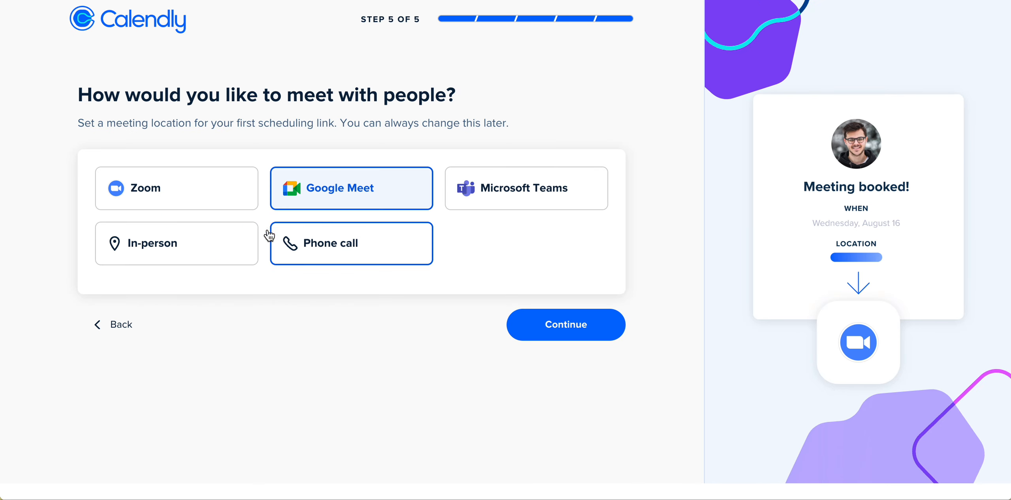
Choose Phone call as the meeting location with 'I will call my invitee' and finish onboarding.
left_click(323, 236)
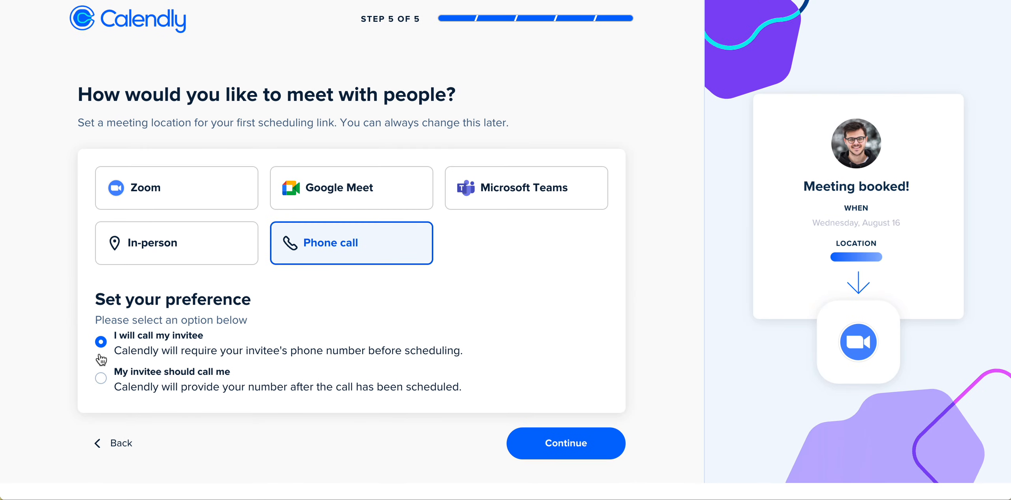
left_click(549, 436)
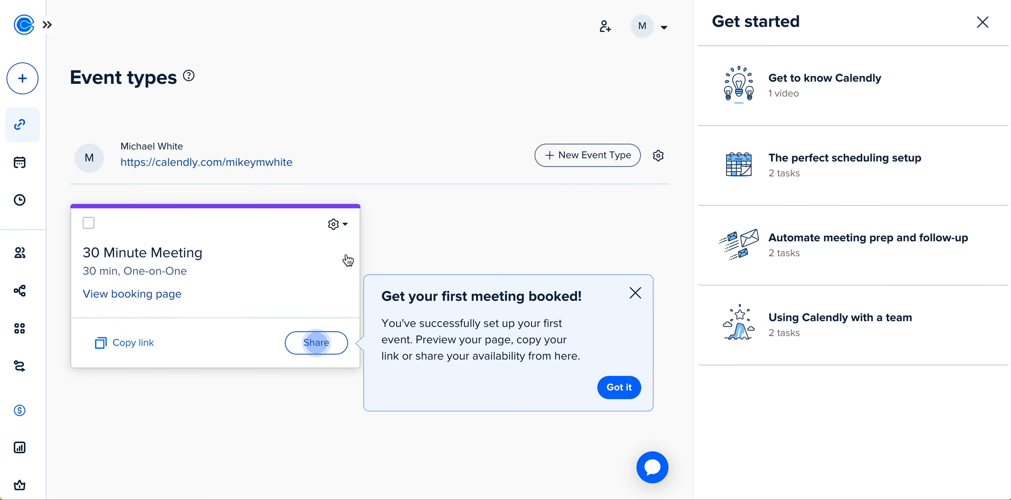
Dismiss the welcome tips and the Get started panel on the Event types page.
left_click(621, 387)
left_click(982, 22)
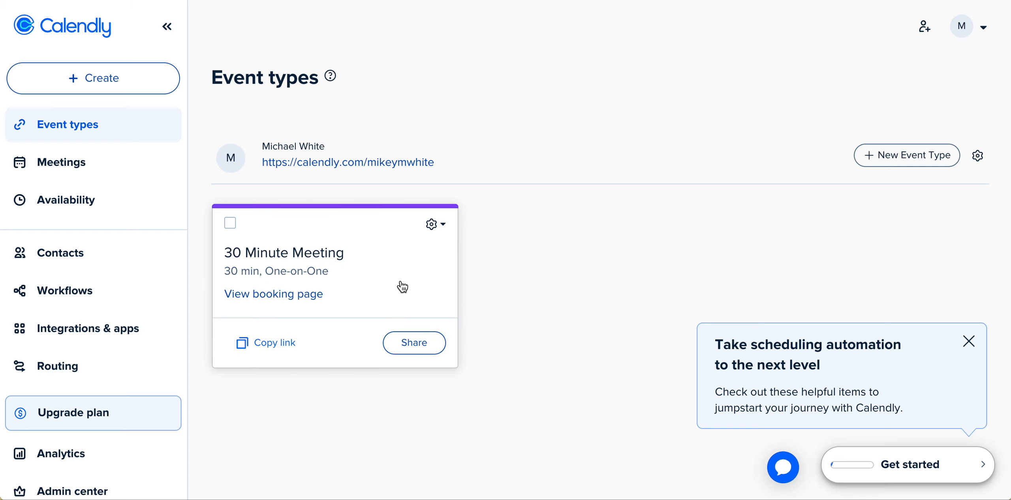
left_click(436, 226)
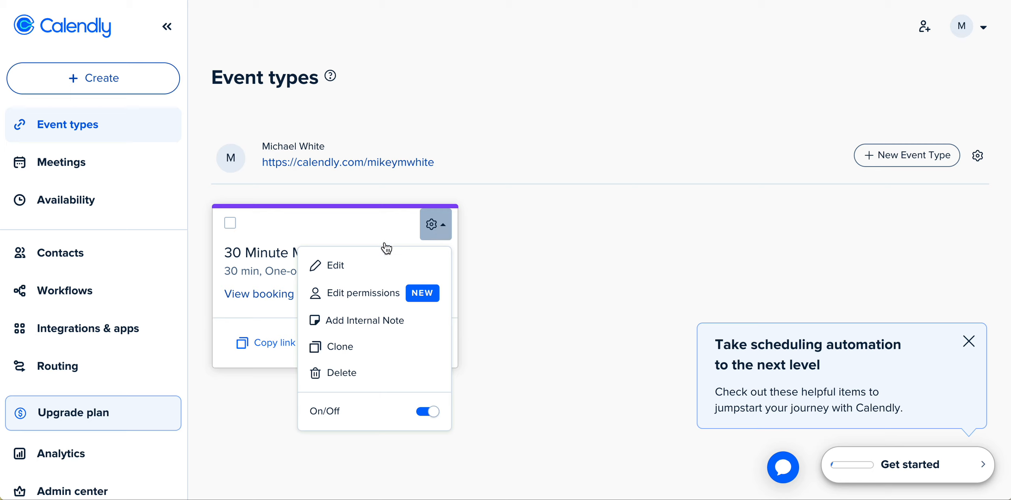
left_click(513, 220)
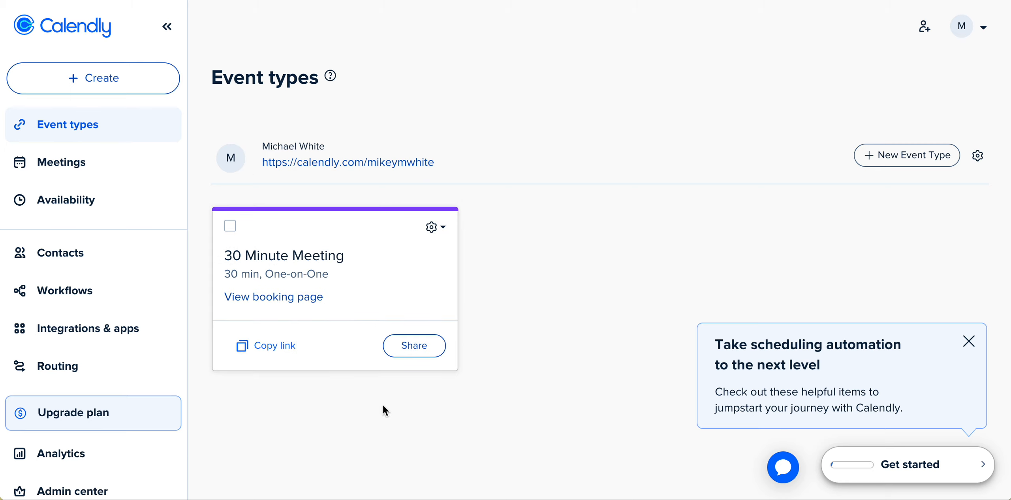
left_click(967, 345)
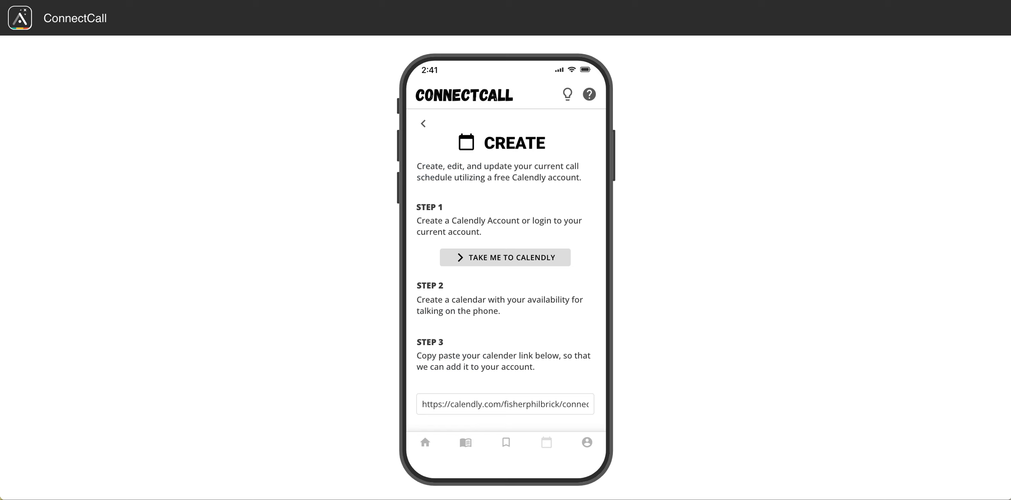
Open the 30 Minute Meeting event type for editing.
scroll(537, 336, "down", 3)
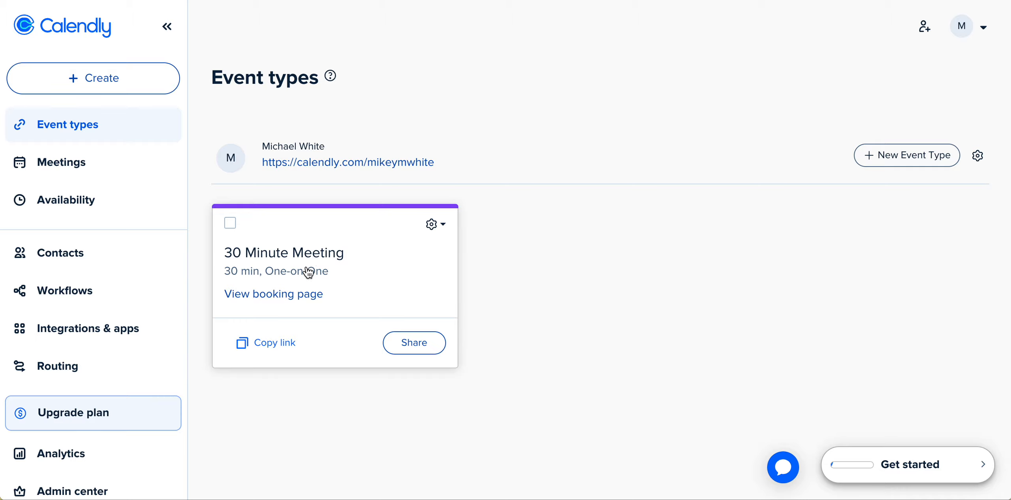
left_click(437, 231)
left_click(347, 268)
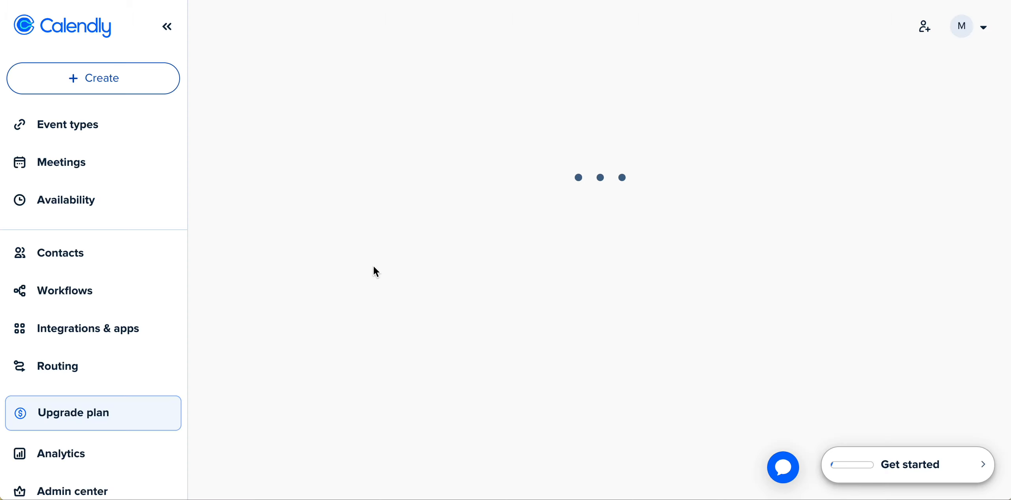
left_click(287, 137)
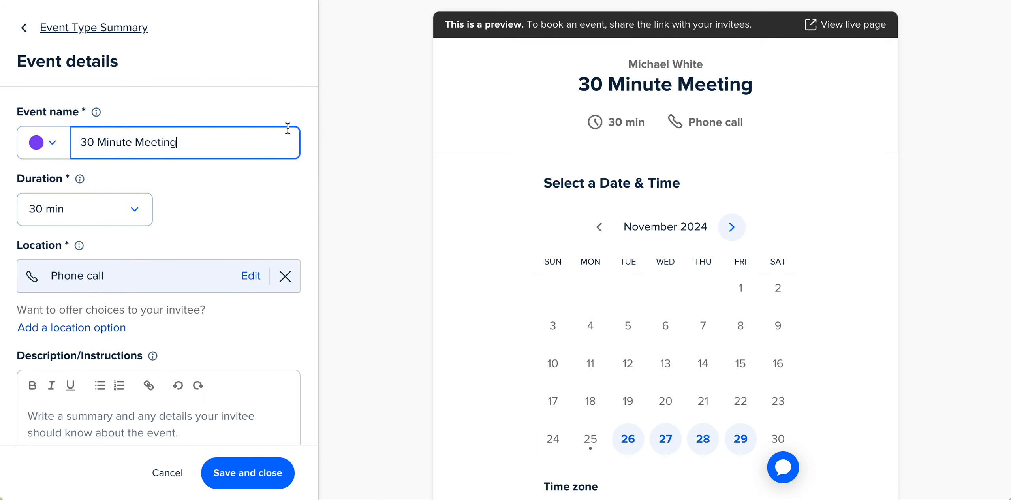
Rename the event type to ConnectCall.
triple_click(202, 139)
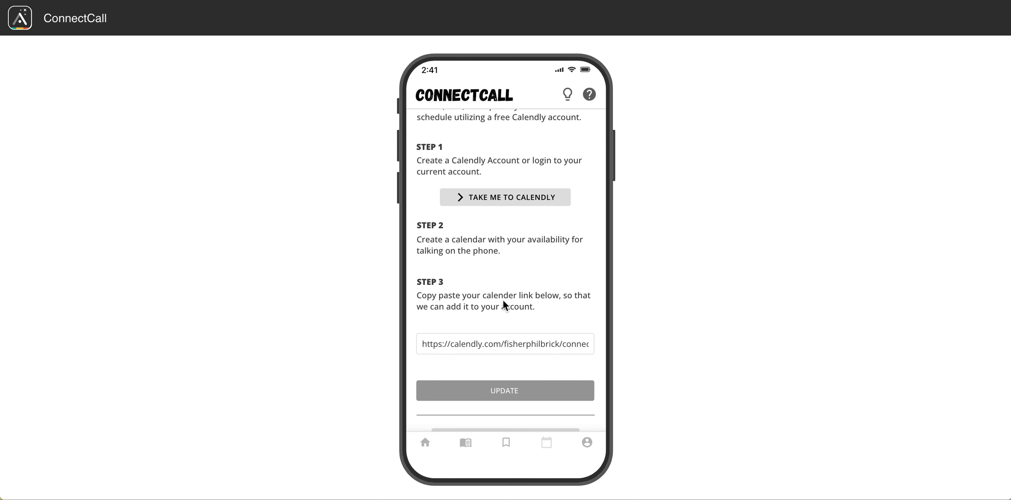
scroll(504, 306, "up", 3)
left_click(425, 124)
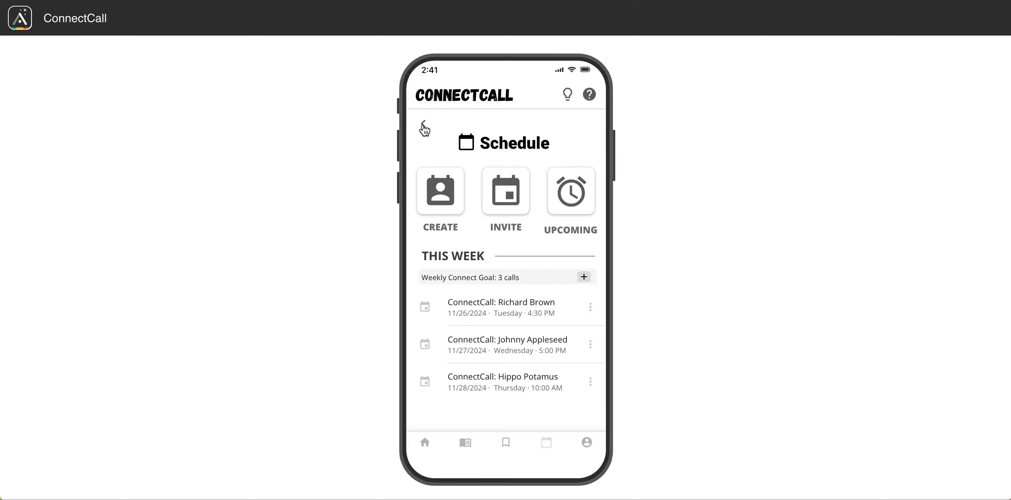
left_click(448, 202)
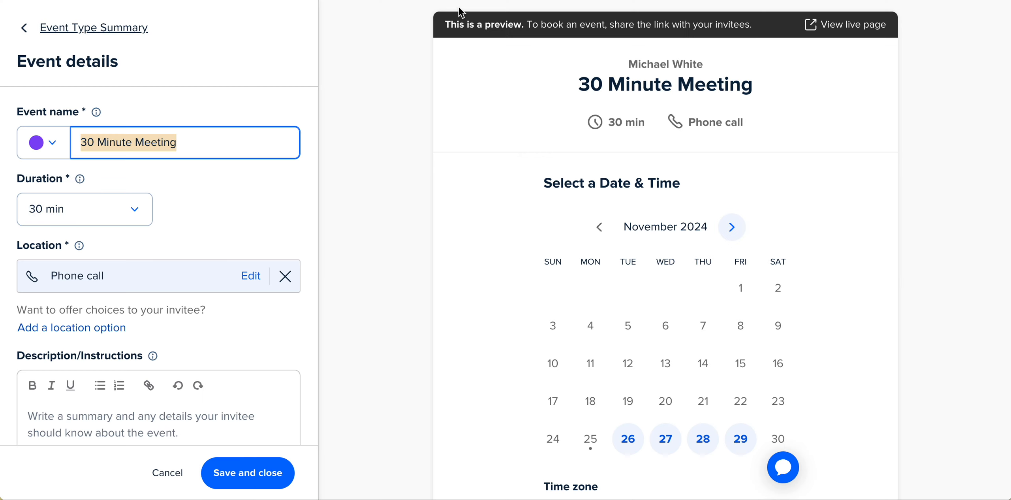
type("Connect CA")
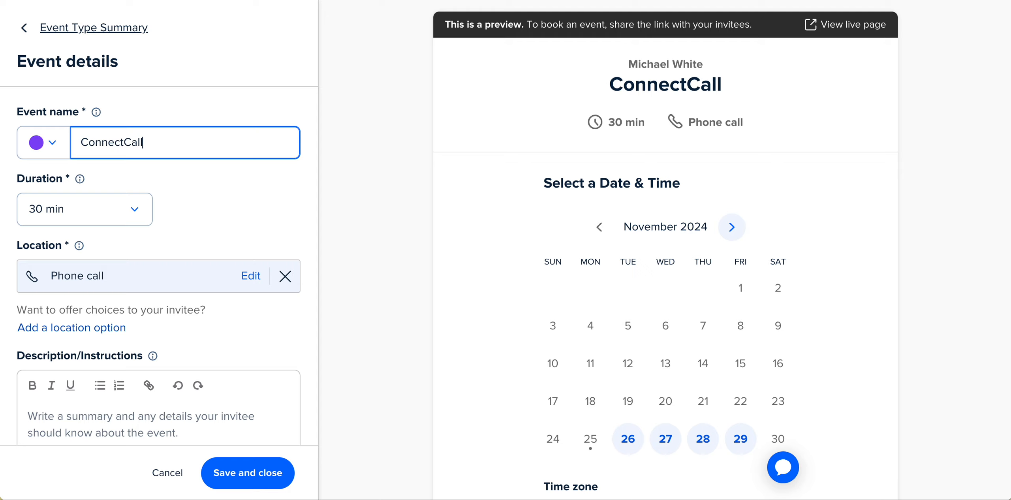
Set the event's duration to 60 min.
left_click(137, 211)
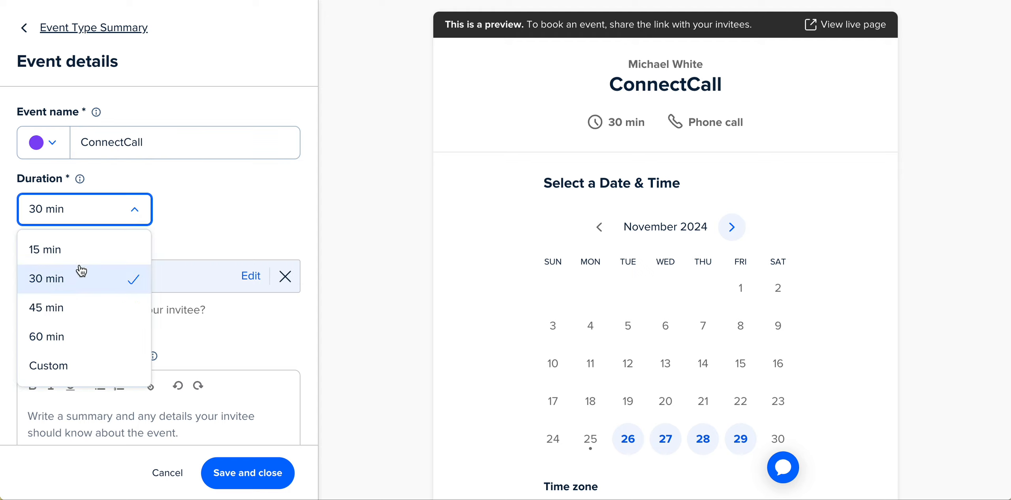
left_click(217, 199)
left_click(137, 208)
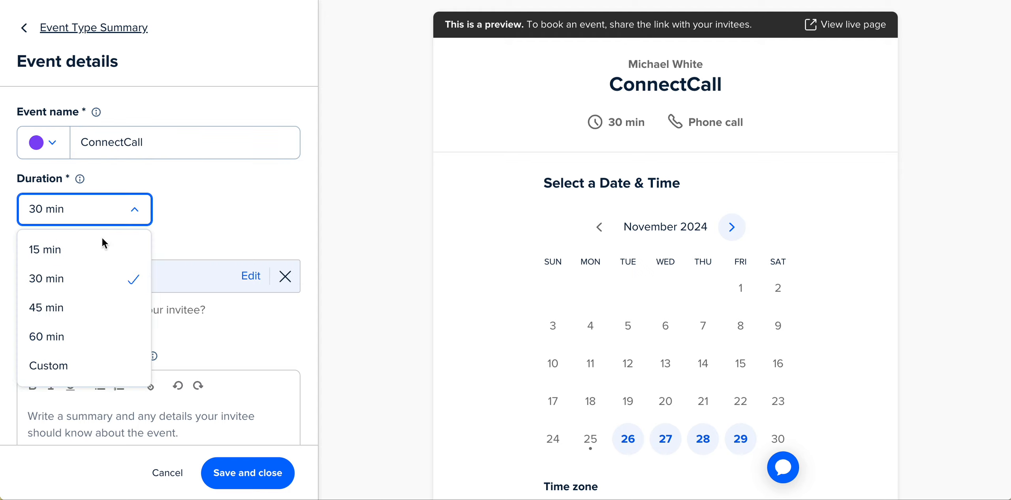
left_click(96, 335)
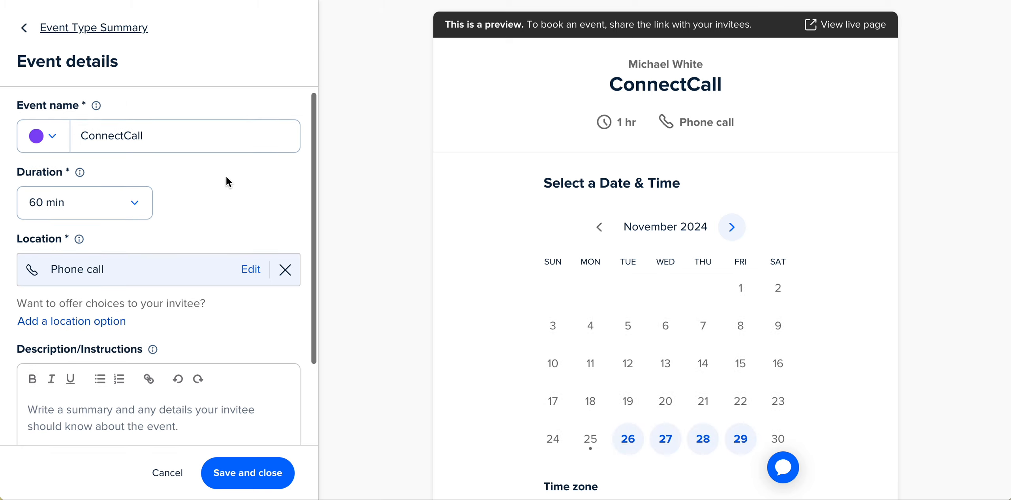
Change the event's duration to 30 min.
left_click(140, 215)
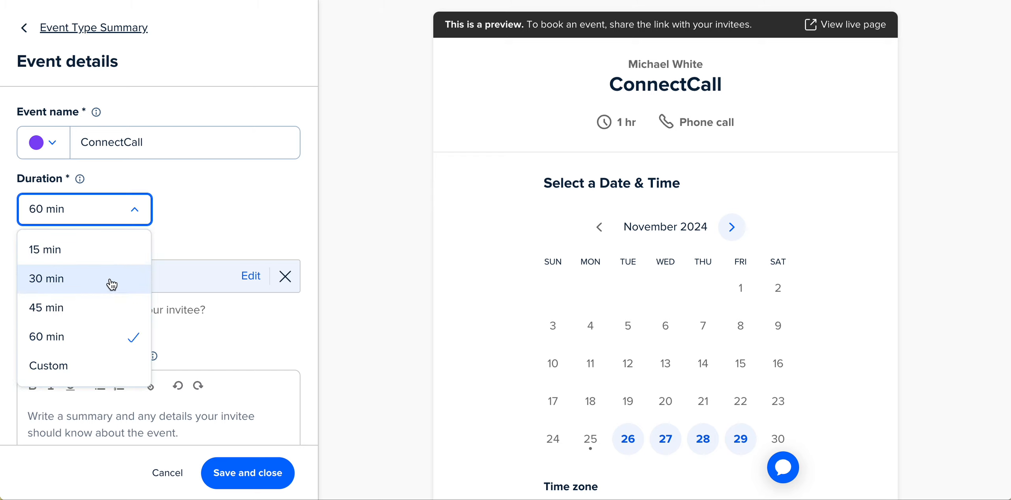
left_click(108, 283)
scroll(215, 202, "down", 1)
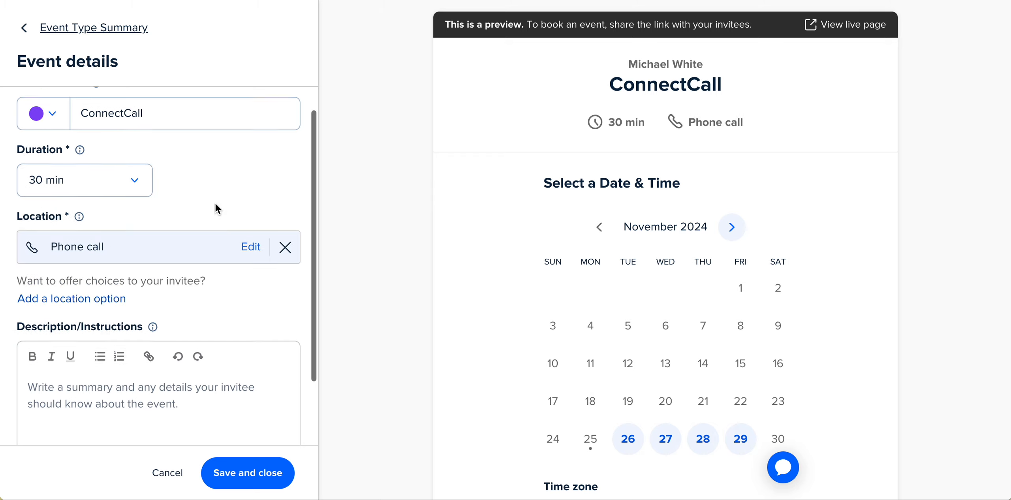
left_click(144, 182)
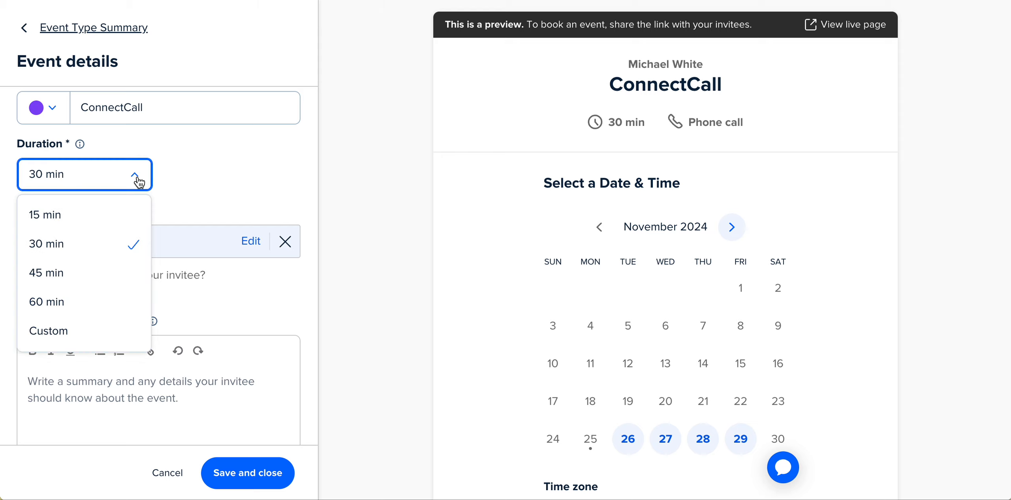
left_click(232, 164)
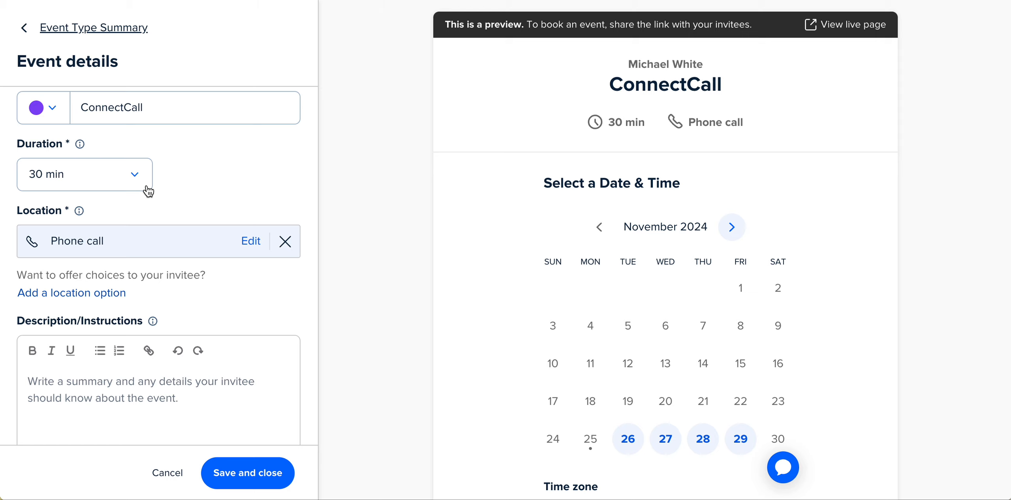
Enter the description "Hey! Let's get a time booked so we can connect and catch up! We don't have to talk for the entire time if you only have a few minutes.".
scroll(178, 185, "down", 2)
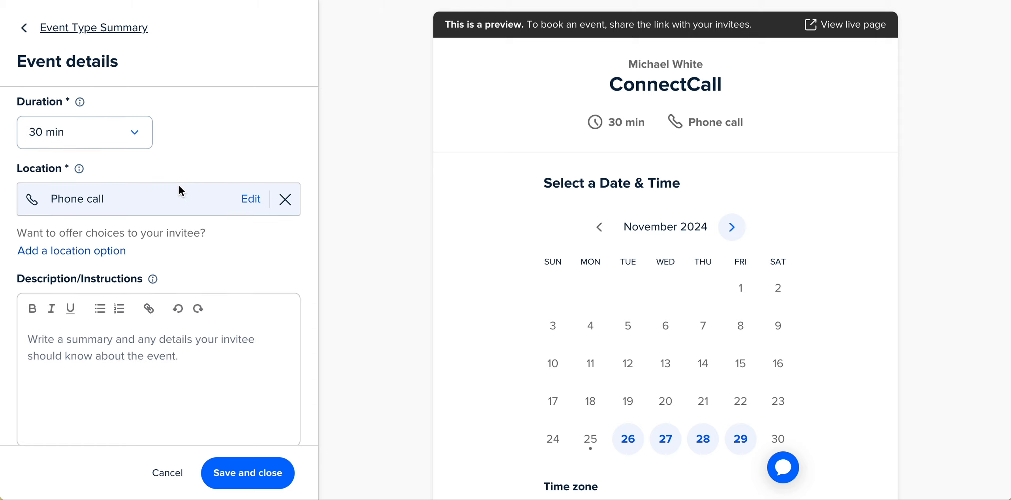
scroll(188, 239, "down", 2)
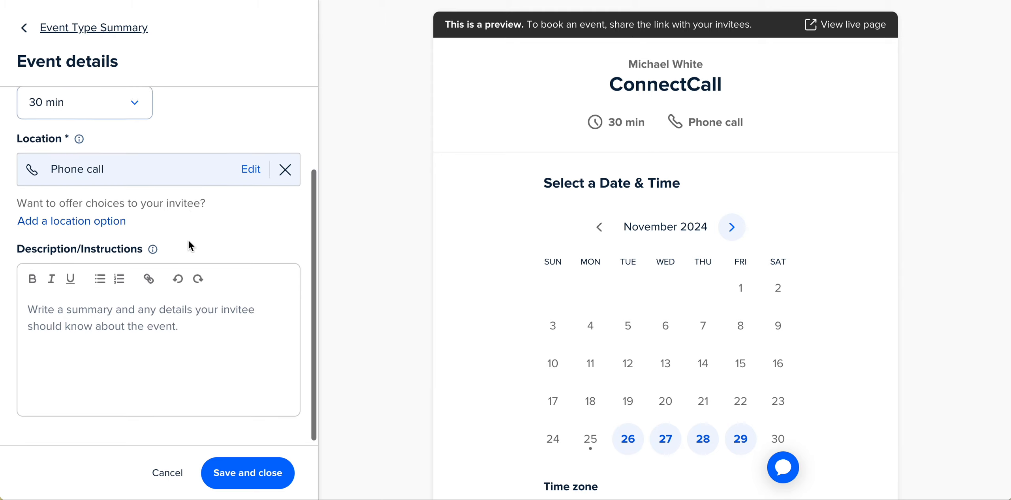
left_click(157, 326)
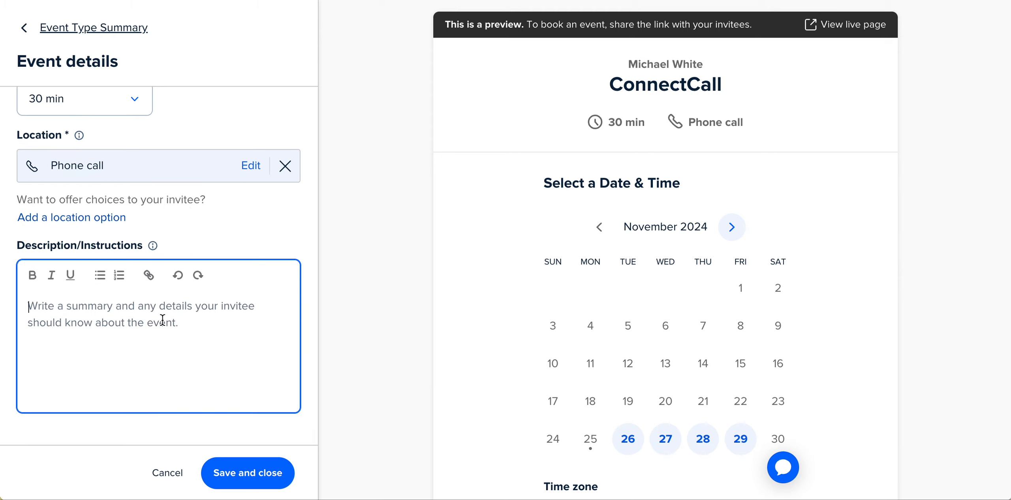
type("Hey! Let's get a")
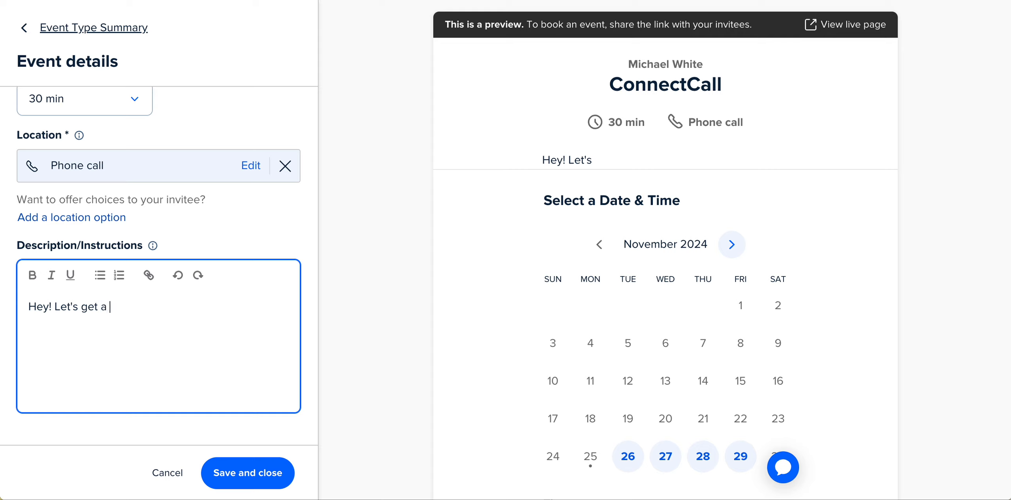
type(" time booked so we ca")
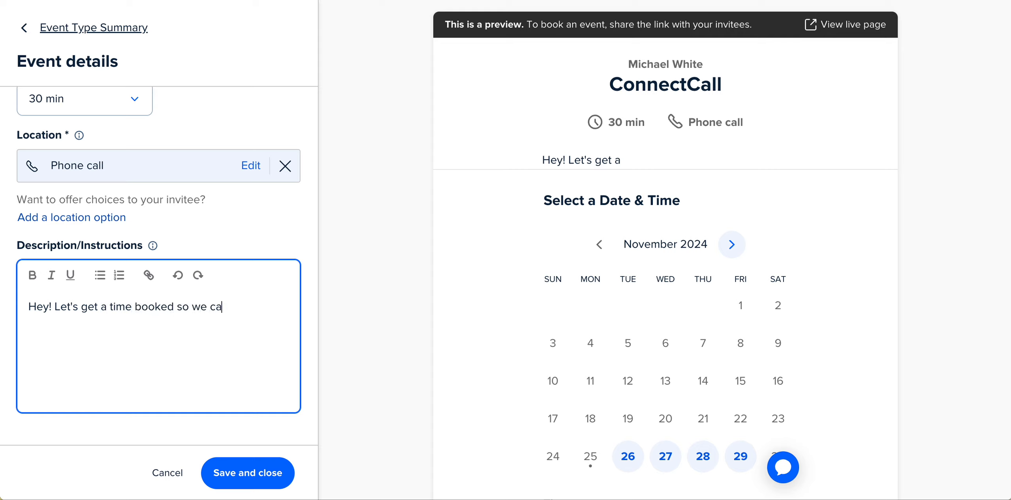
type("n")
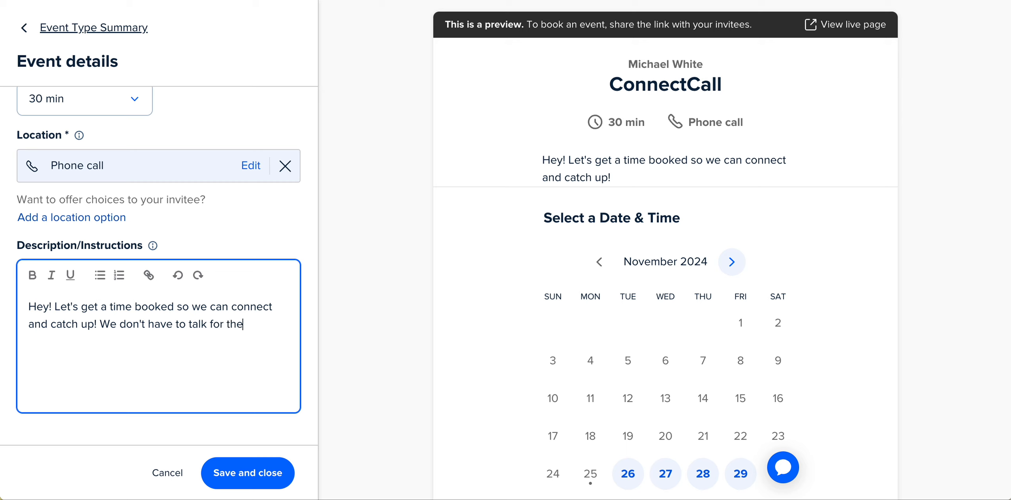
type("entire time if y")
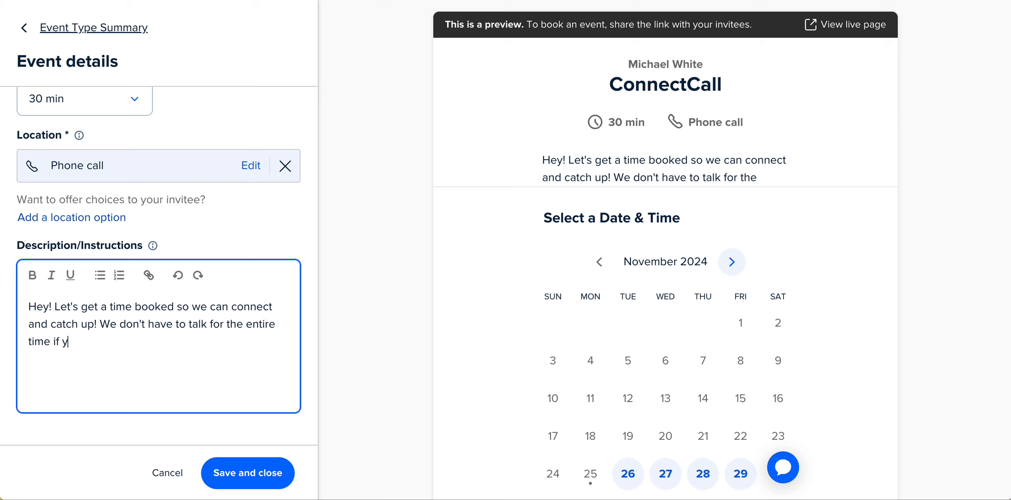
type("ou only have a")
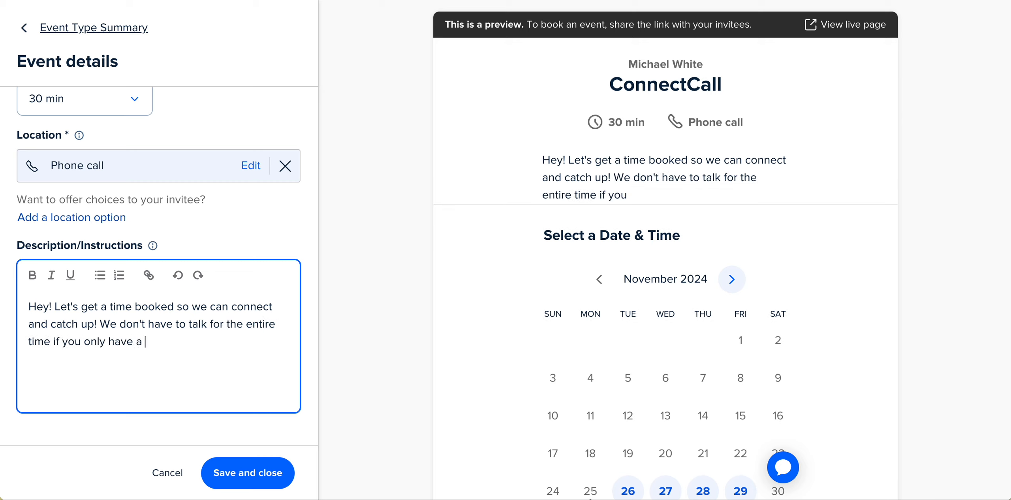
type(" few minutes.")
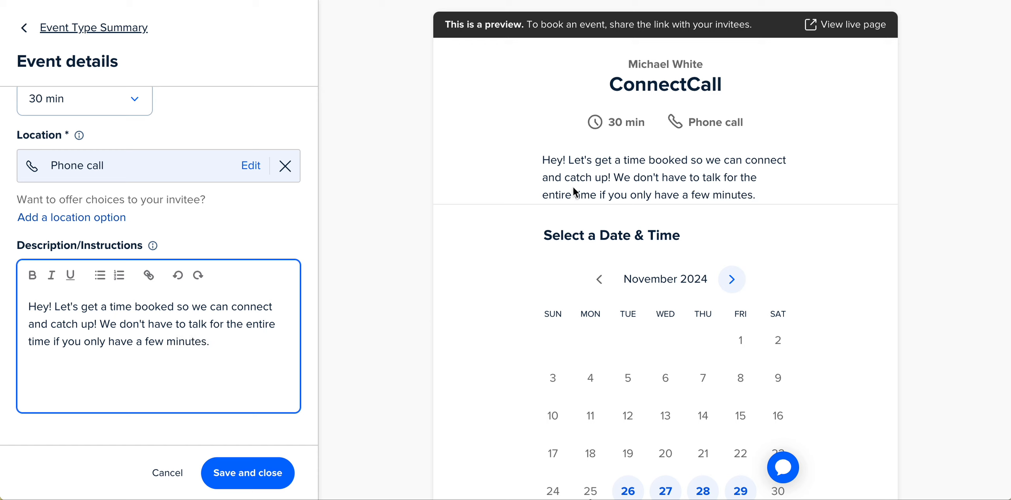
Save and close the event details.
left_click_drag(701, 67, 749, 79)
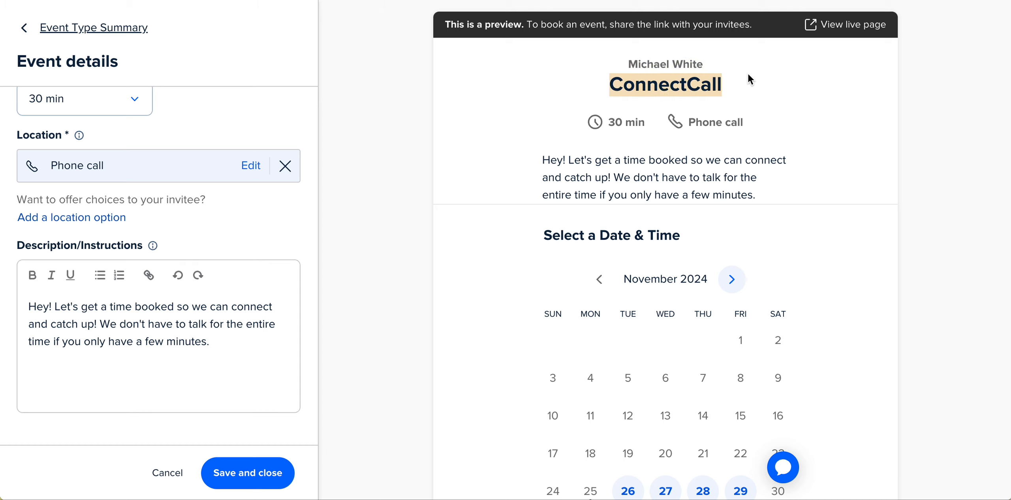
left_click_drag(547, 158, 765, 190)
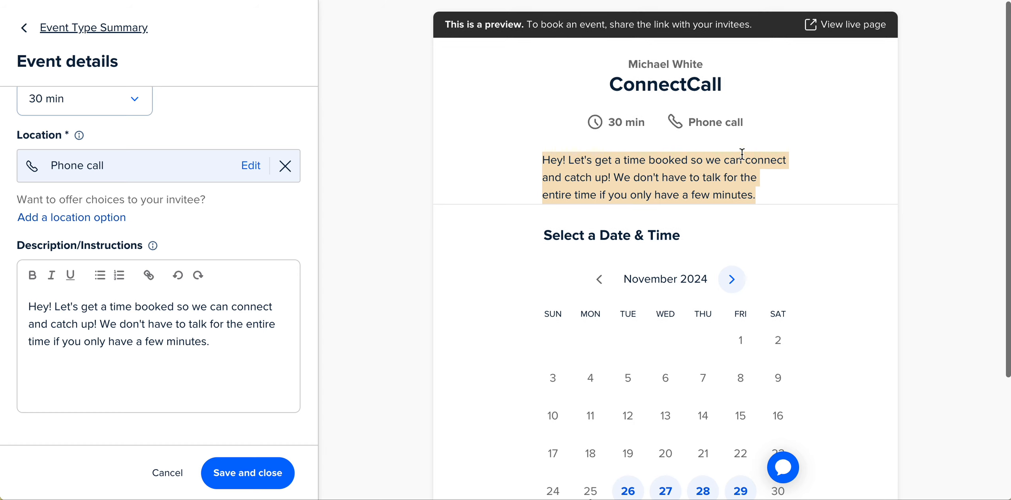
left_click(230, 342)
left_click(248, 479)
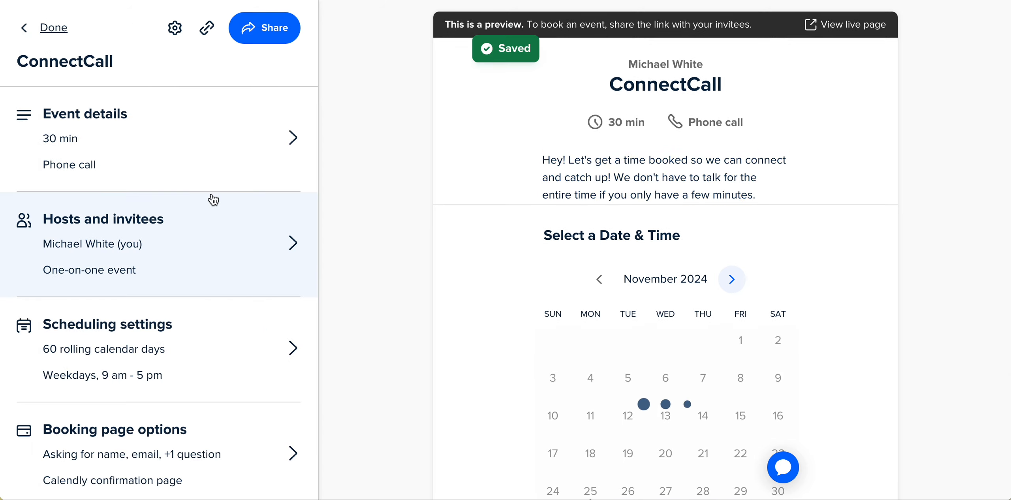
Turn off allowing invitees to add guests and save the hosts and invitees settings.
left_click(256, 254)
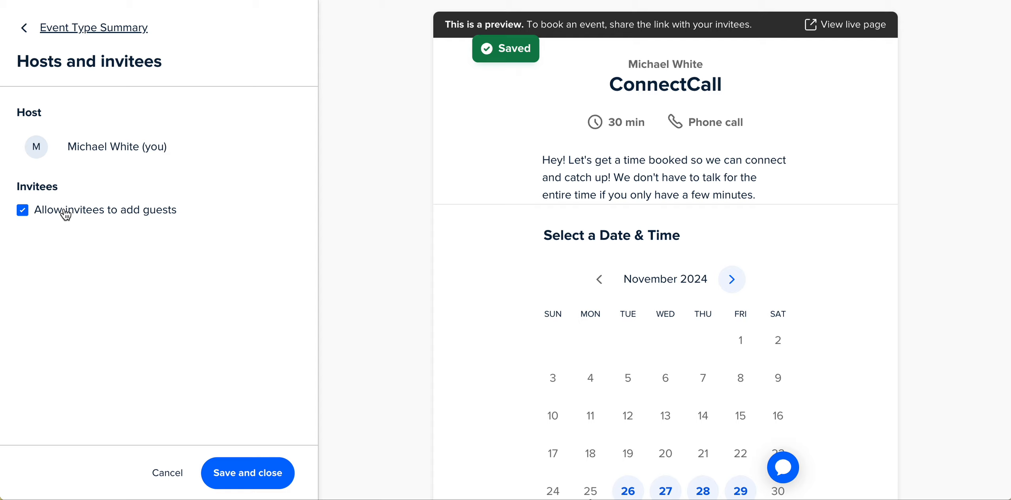
left_click(23, 210)
left_click(248, 472)
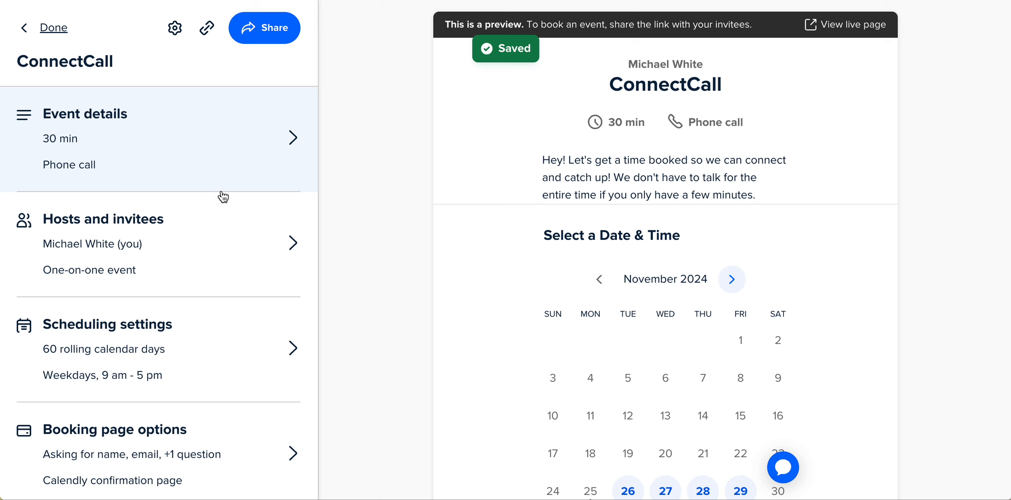
Limit scheduling to within a date range of Nov 25 – Dec 31, 2024.
scroll(223, 196, "down", 2)
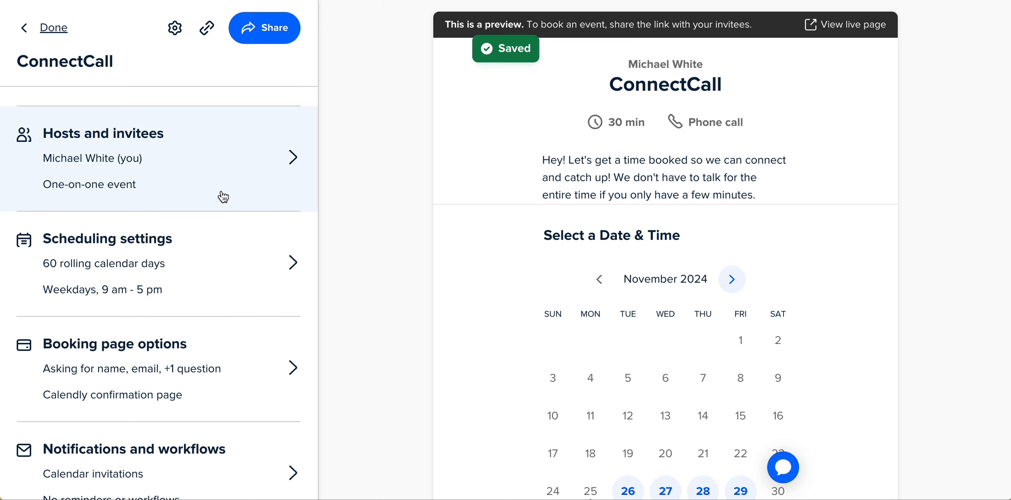
left_click(243, 293)
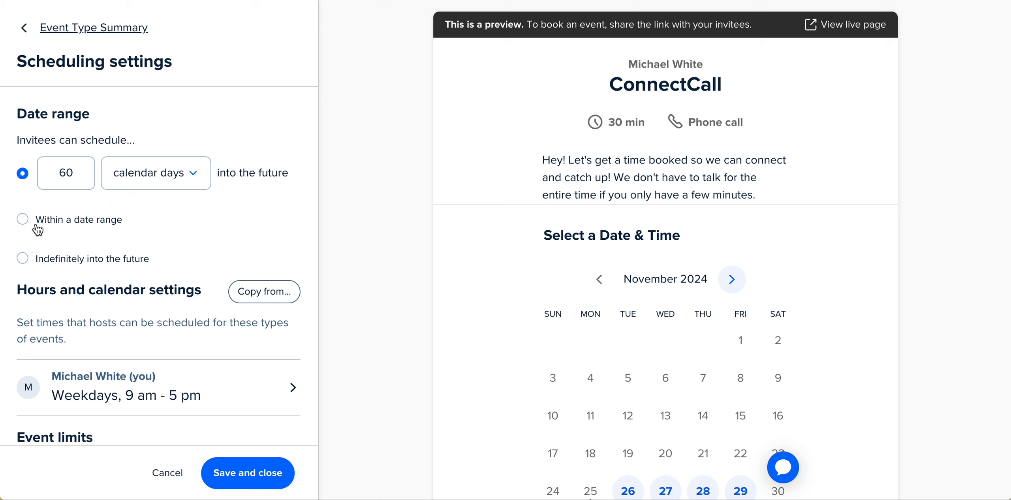
left_click(23, 220)
left_click(163, 221)
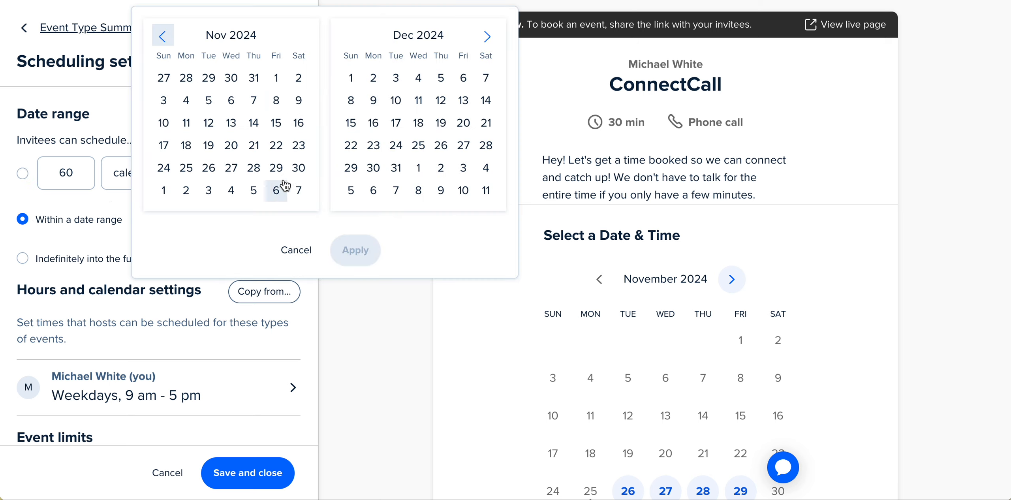
left_click(186, 168)
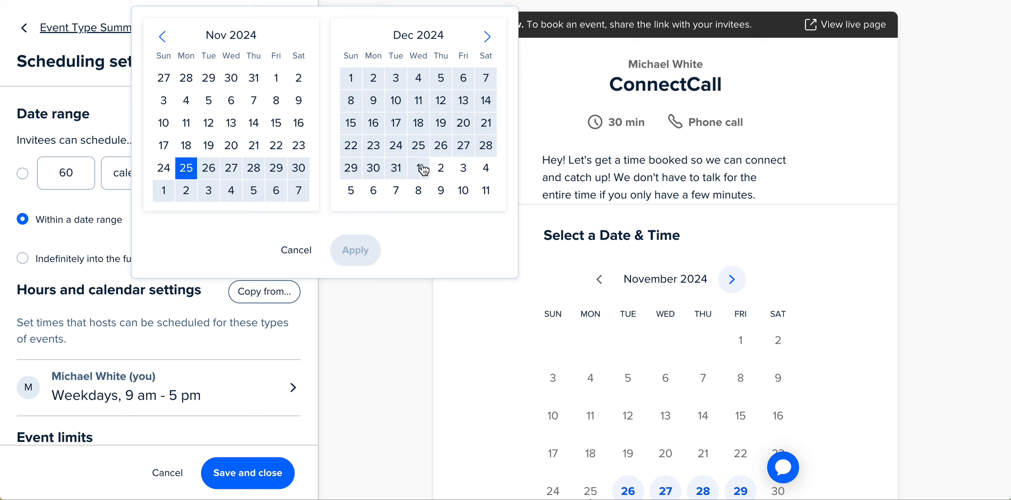
left_click(396, 169)
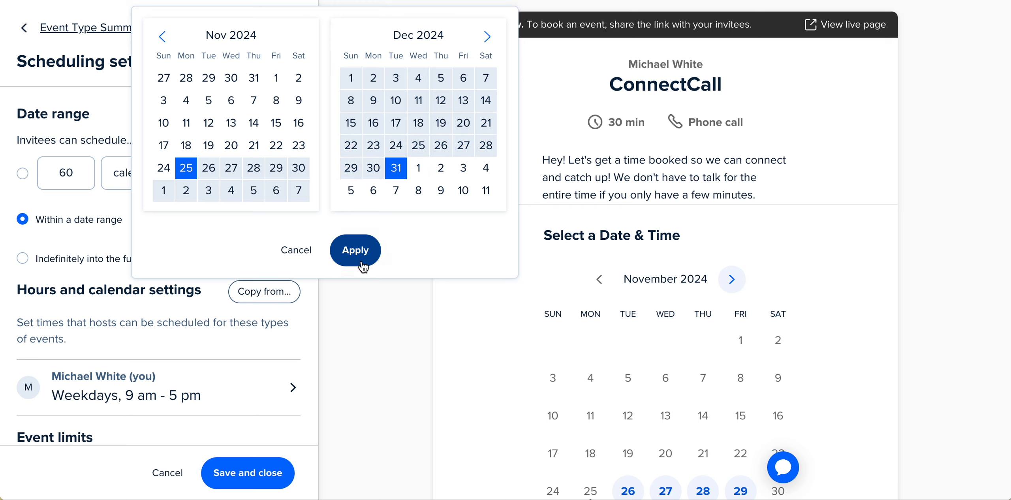
left_click(355, 249)
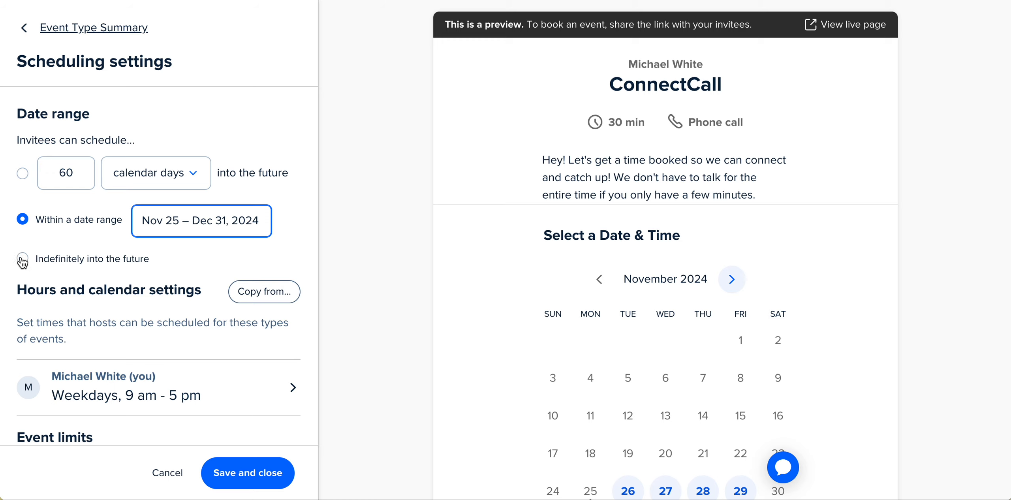
Review the host's weekly and date-specific available hours.
scroll(118, 257, "down", 2)
scroll(126, 259, "down", 1)
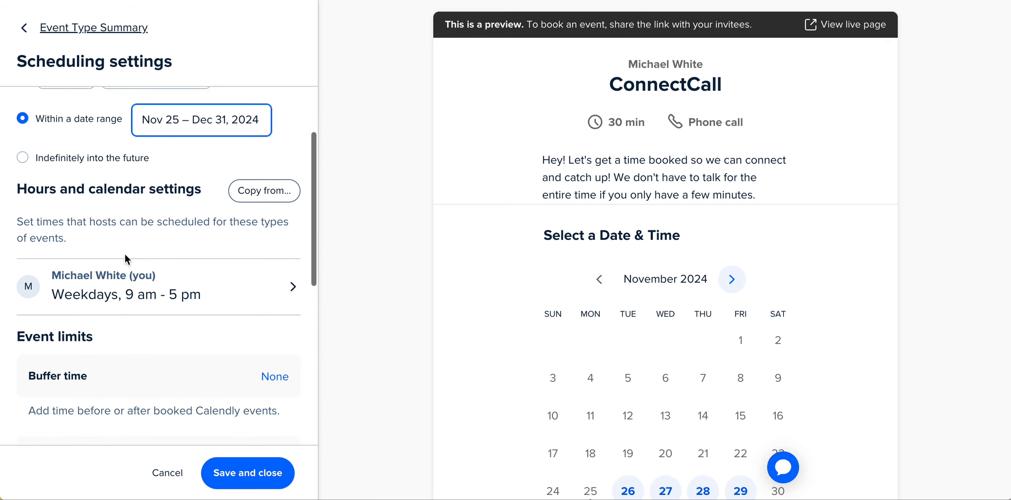
scroll(125, 259, "down", 1)
left_click(295, 243)
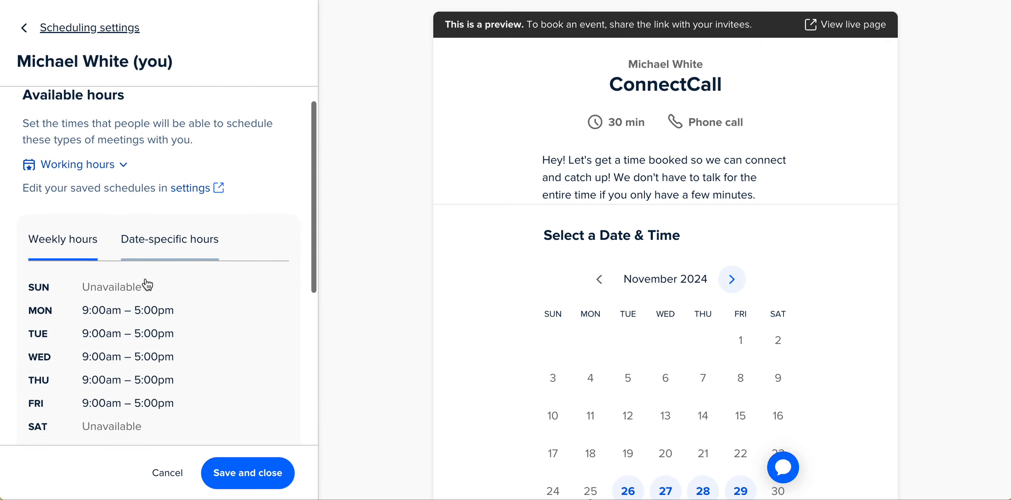
scroll(145, 282, "down", 2)
scroll(144, 283, "up", 3)
left_click(154, 279)
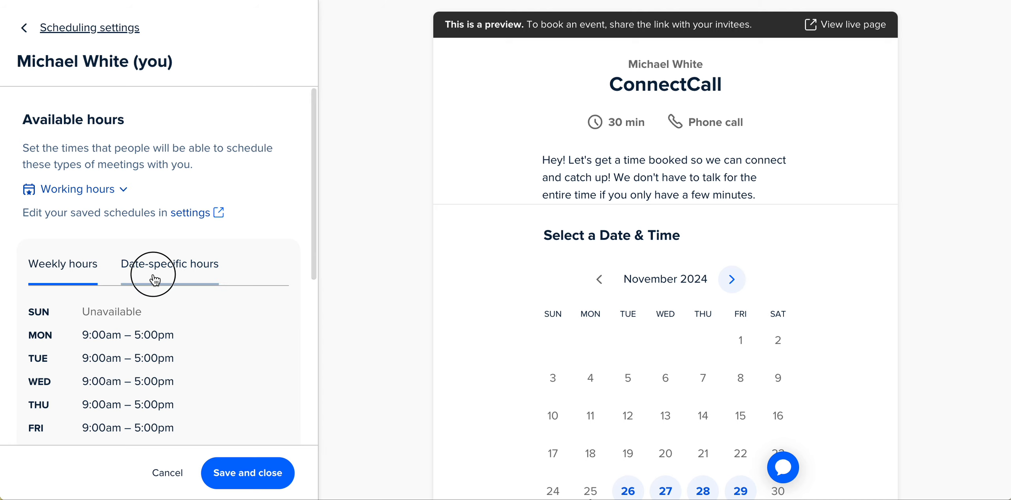
left_click(85, 282)
scroll(165, 283, "down", 1)
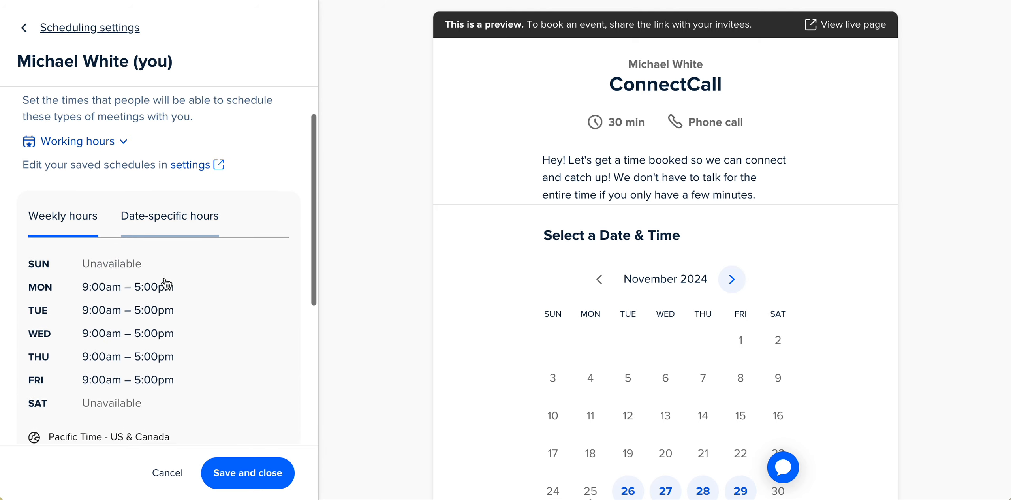
scroll(166, 284, "down", 5)
scroll(166, 284, "up", 6)
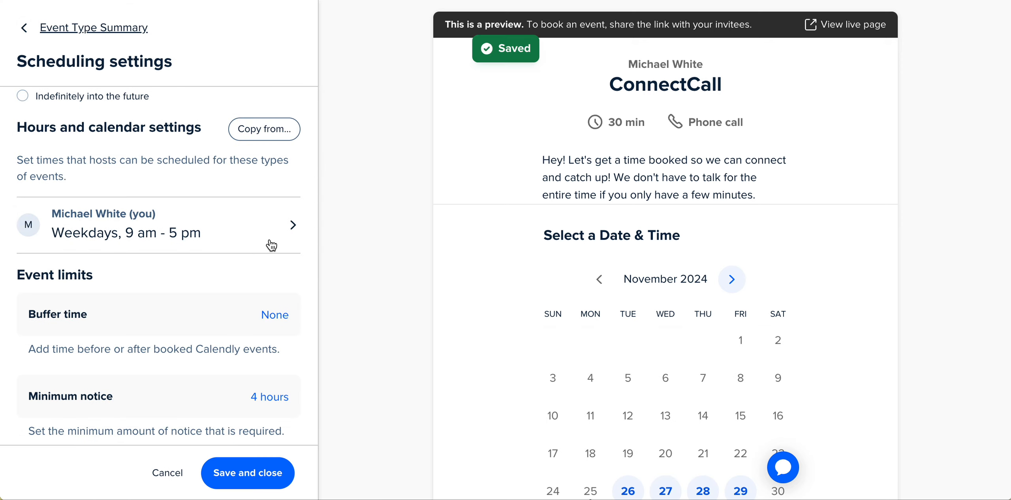
scroll(271, 244, "down", 2)
scroll(271, 244, "up", 2)
Customize the host's working hours for this event type only and make Saturday available.
left_click(271, 245)
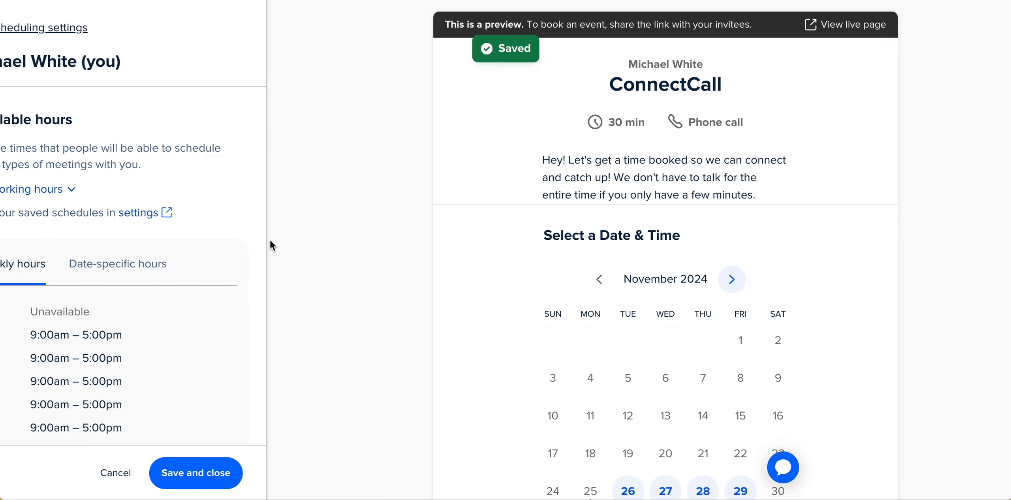
left_click(284, 314)
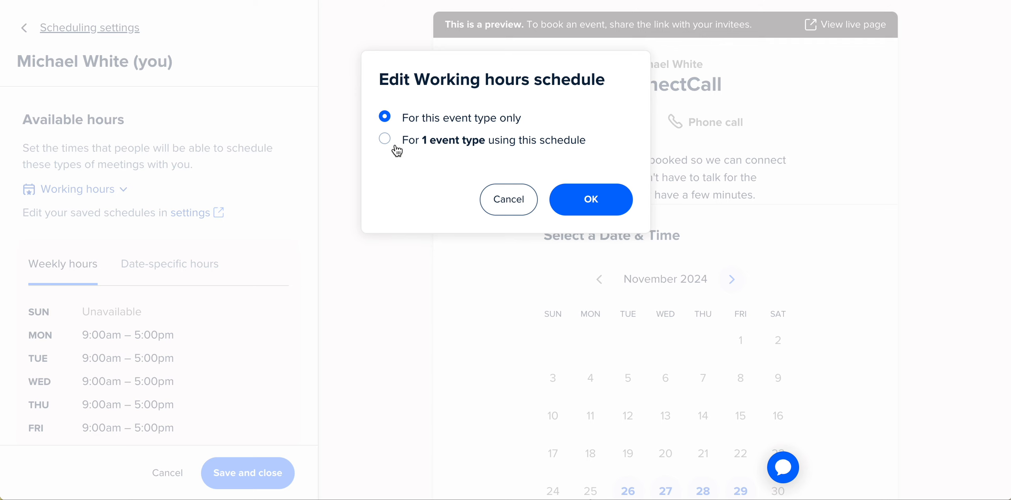
left_click(591, 199)
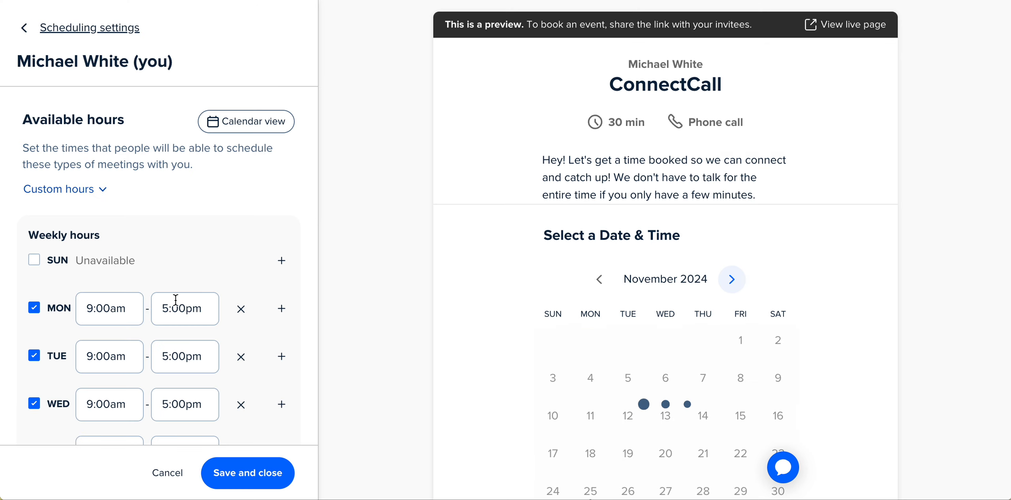
scroll(177, 299, "down", 2)
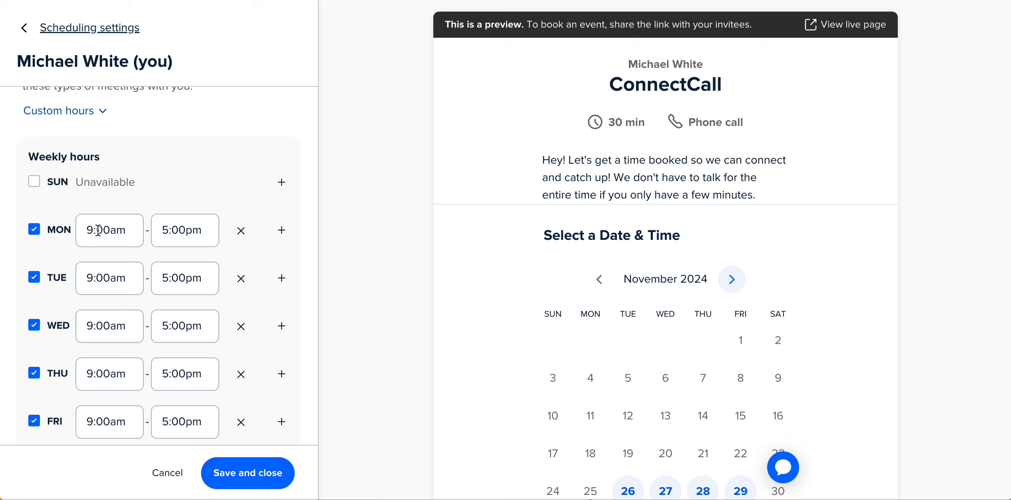
scroll(196, 265, "down", 3)
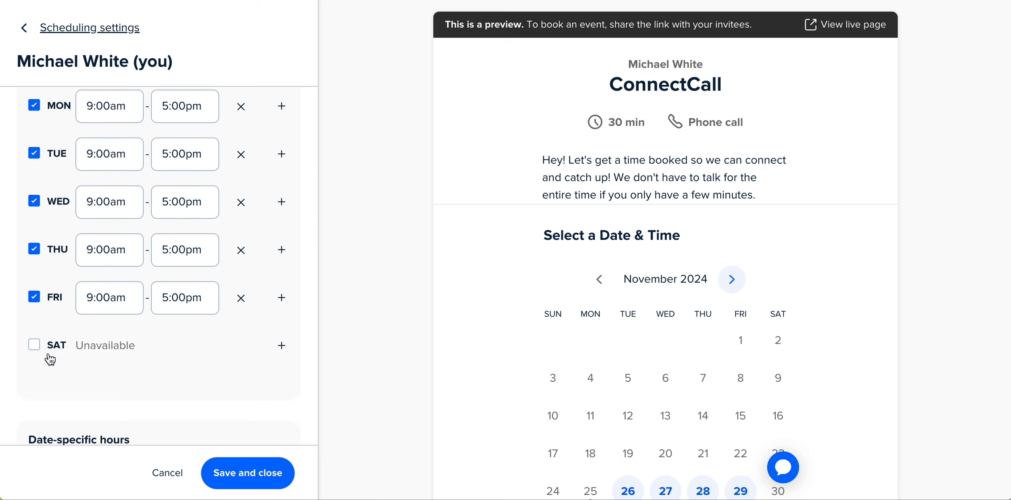
left_click(34, 344)
scroll(41, 347, "up", 3)
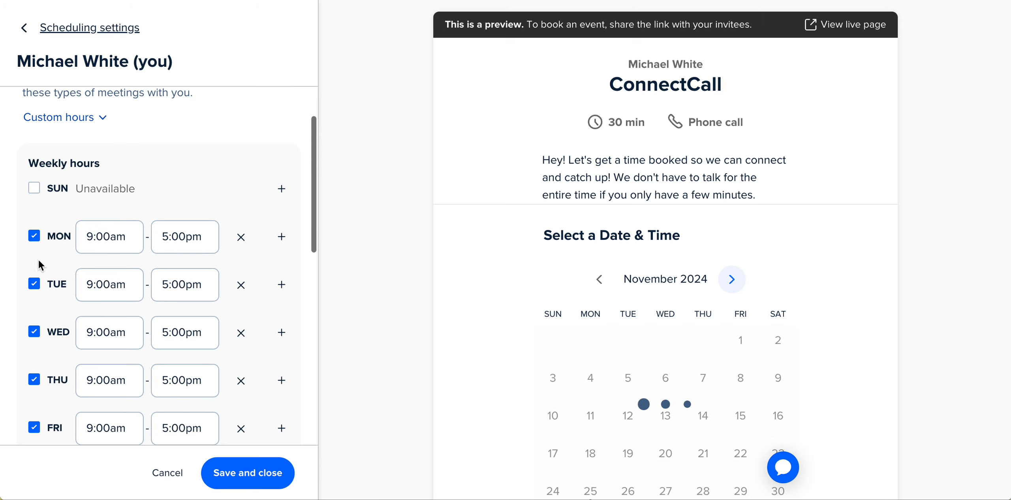
Make Sunday available from 3:00pm to 6:00pm.
left_click(35, 188)
left_click(119, 201)
scroll(124, 276, "down", 5)
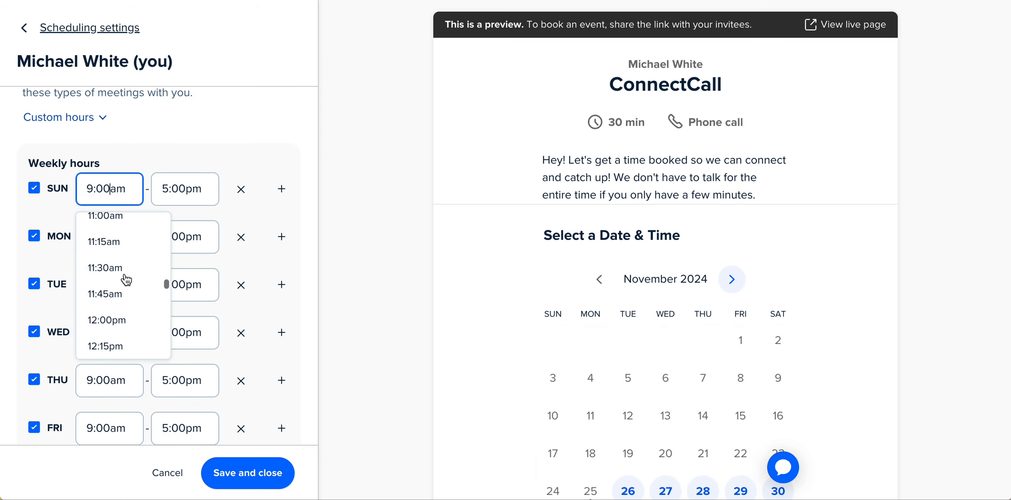
scroll(126, 280, "down", 4)
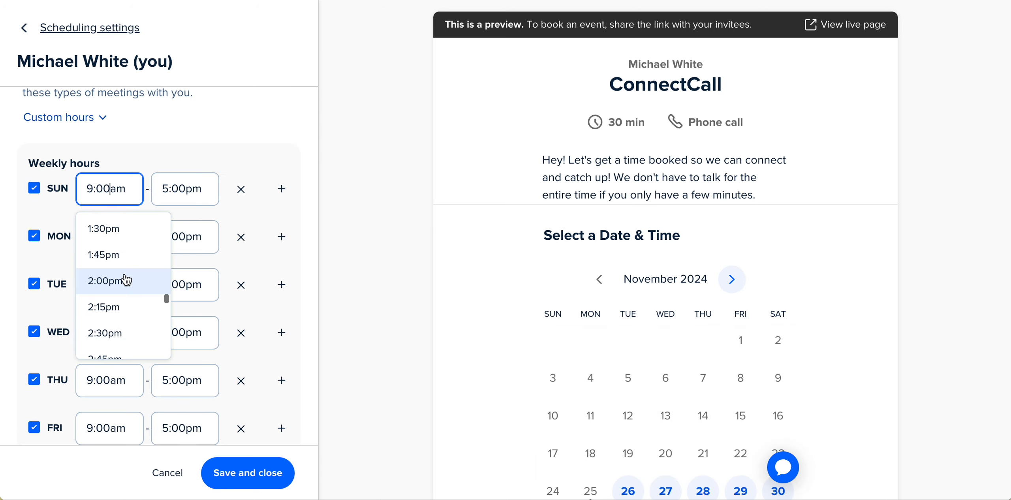
scroll(127, 280, "down", 2)
left_click(125, 287)
left_click(188, 188)
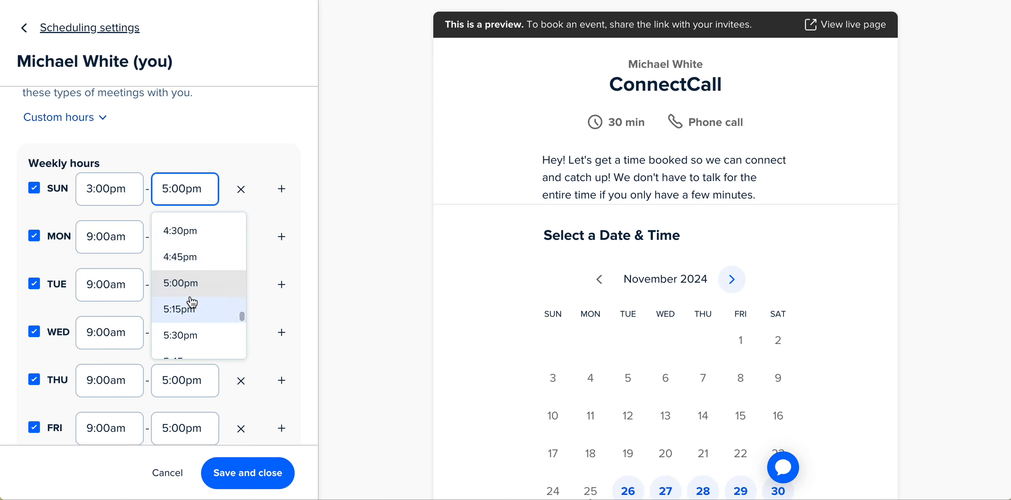
scroll(192, 302, "down", 2)
left_click(194, 338)
Set Monday's end time to 11:00am.
left_click(94, 237)
scroll(111, 291, "up", 2)
scroll(113, 292, "up", 3)
scroll(113, 292, "down", 3)
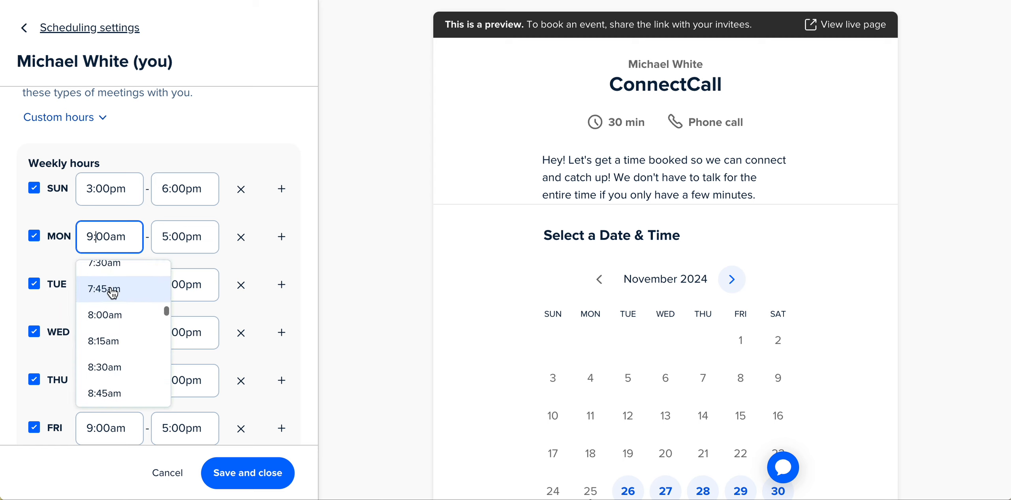
scroll(115, 324, "down", 2)
scroll(118, 334, "up", 1)
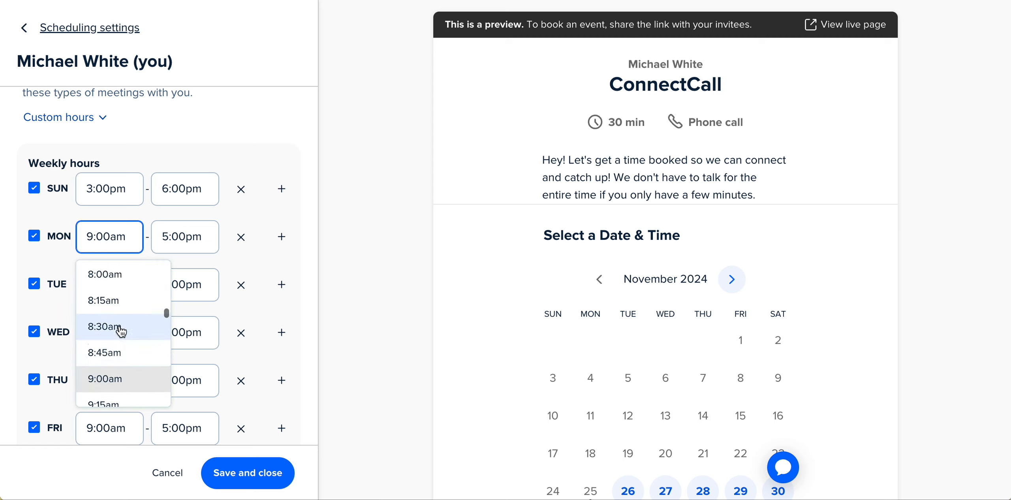
left_click(185, 236)
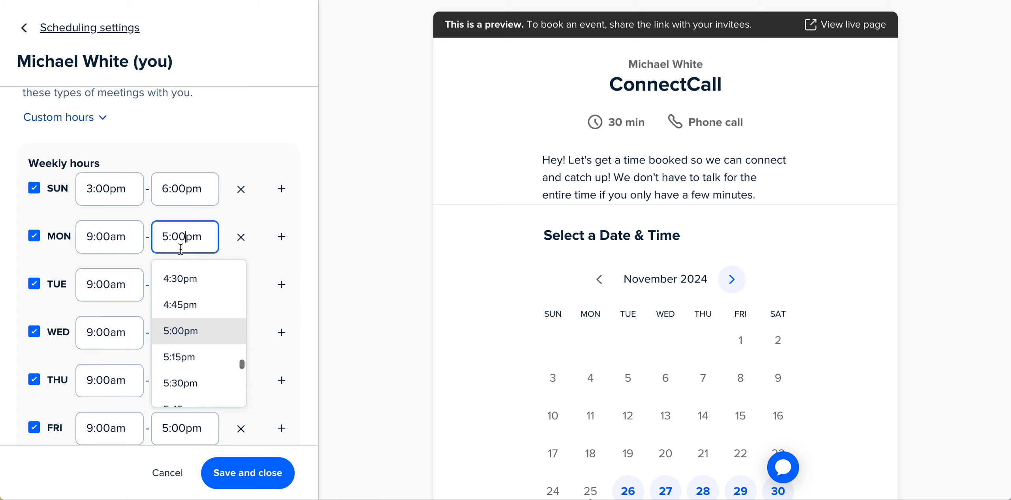
scroll(196, 320, "down", 5)
scroll(196, 320, "down", 9)
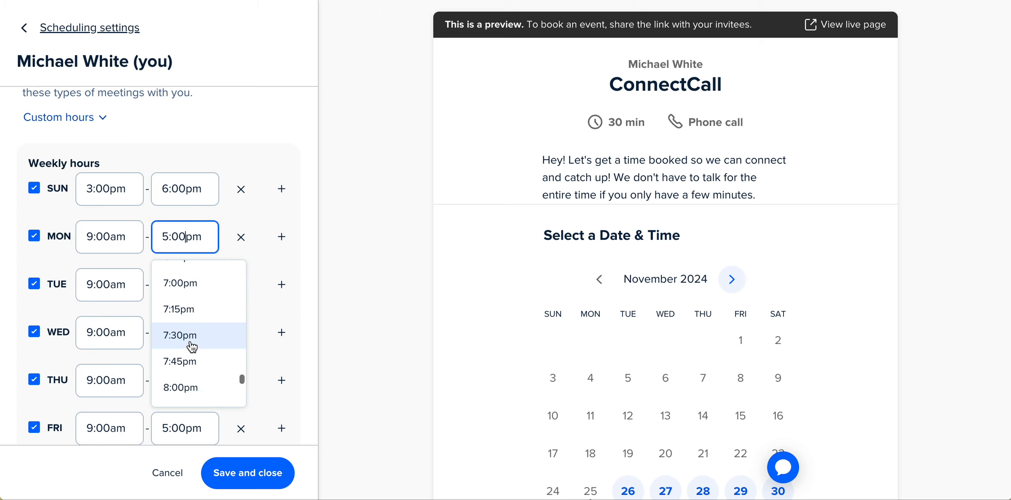
scroll(192, 348, "up", 20)
scroll(192, 347, "up", 15)
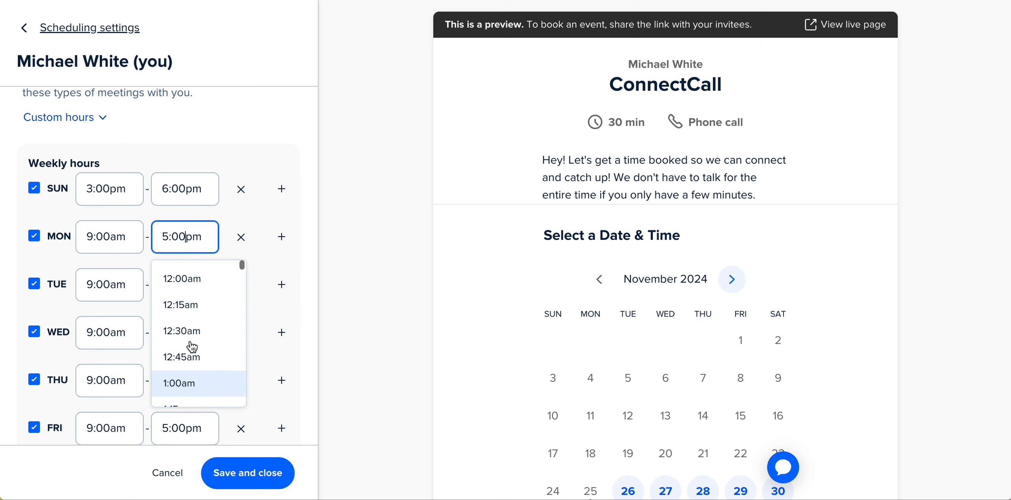
scroll(193, 346, "down", 8)
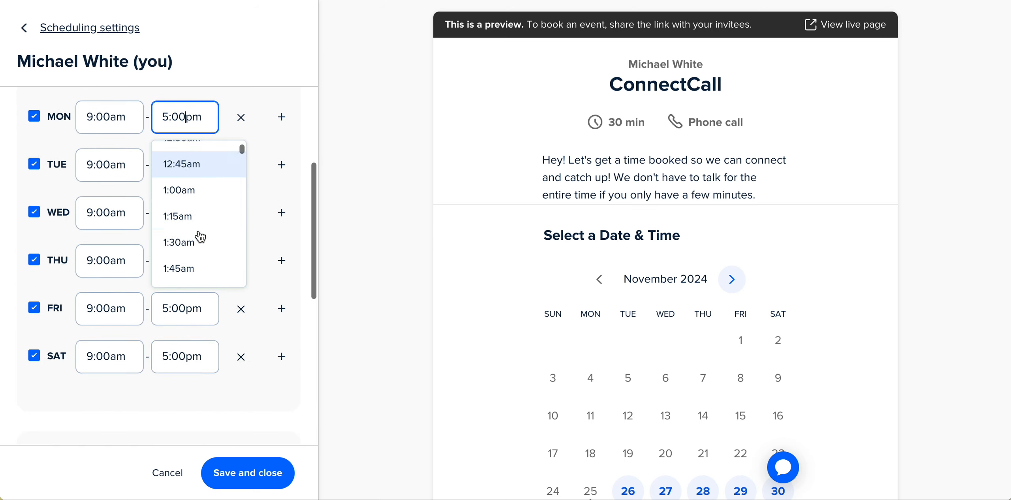
scroll(199, 236, "down", 9)
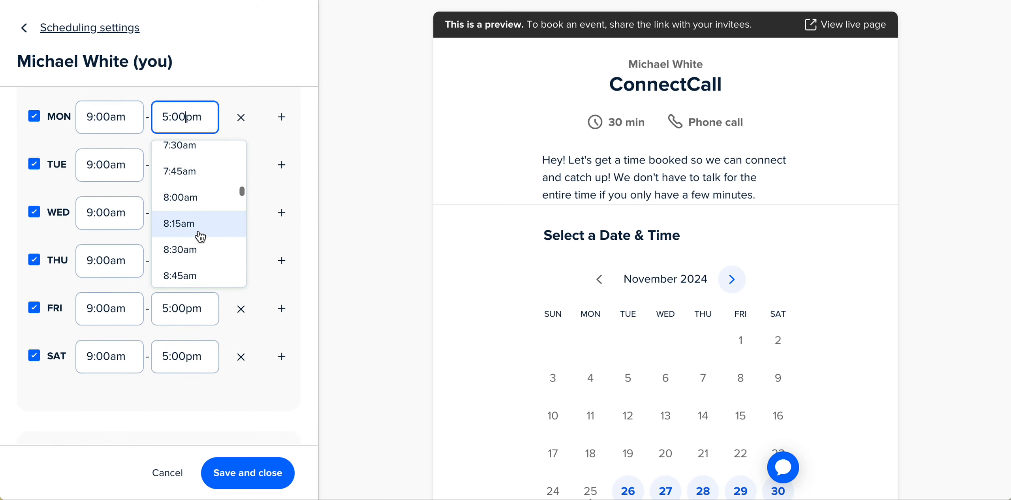
left_click(199, 236)
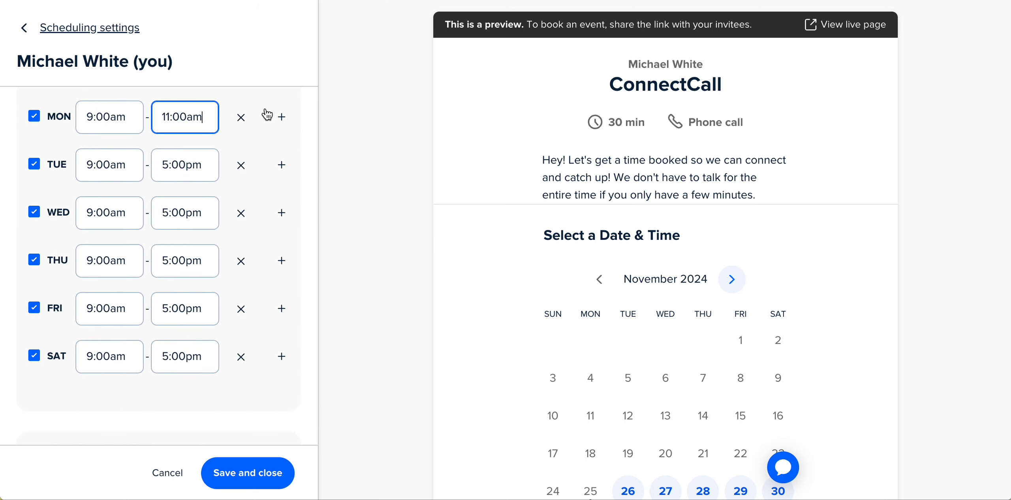
Add a second Monday time slot from 4:00pm to 6:00pm.
left_click(282, 118)
left_click(95, 156)
scroll(121, 260, "down", 10)
left_click(117, 249)
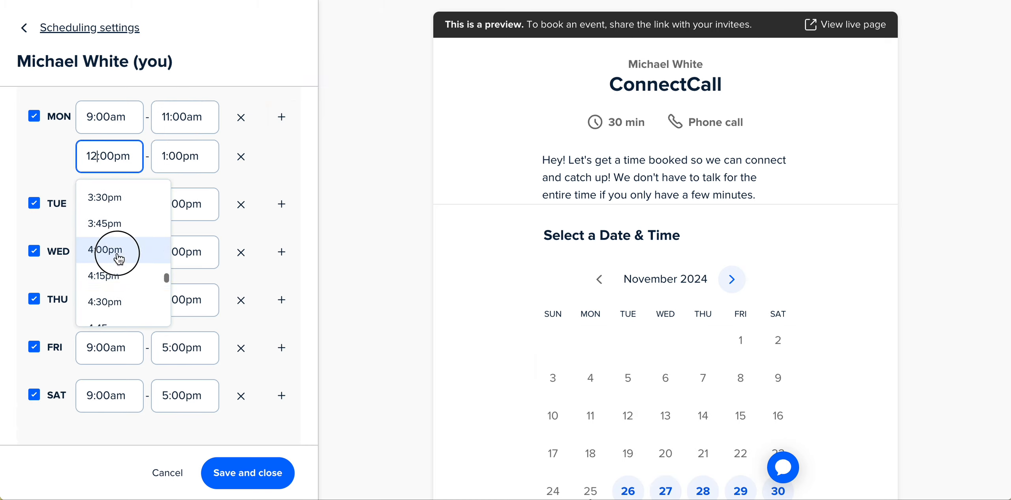
scroll(117, 255, "down", 2)
scroll(117, 250, "up", 3)
left_click(182, 210)
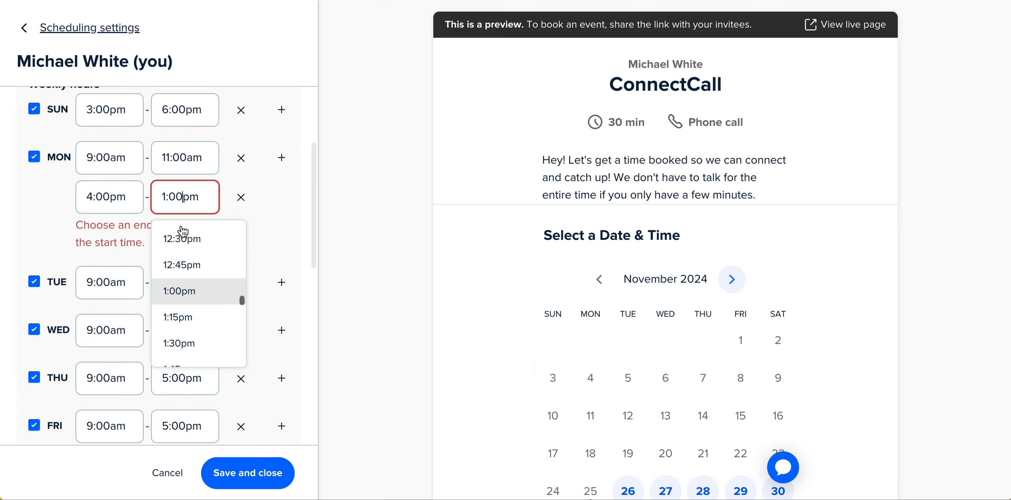
scroll(188, 292, "down", 5)
scroll(190, 292, "down", 8)
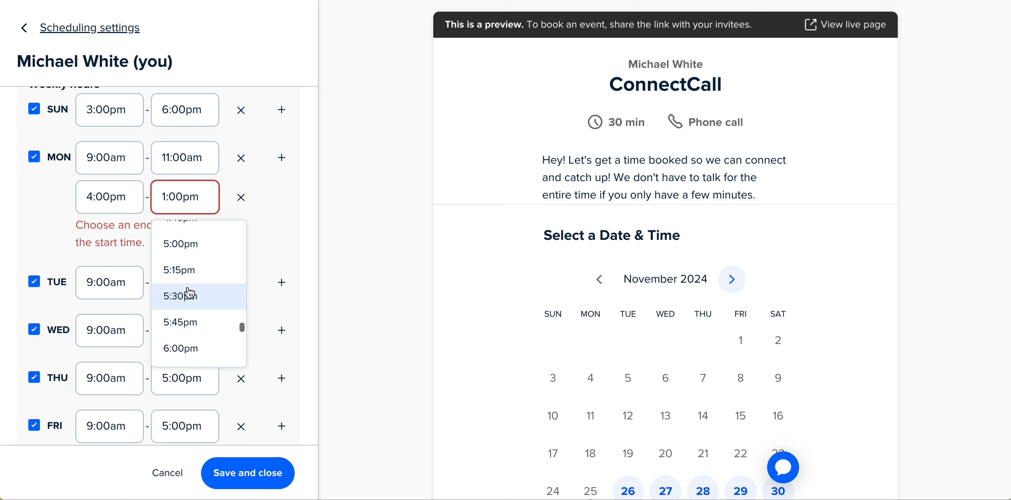
left_click(180, 348)
Make Tuesday through Saturday unavailable.
left_click(240, 245)
left_click(241, 293)
left_click(241, 341)
scroll(247, 304, "down", 3)
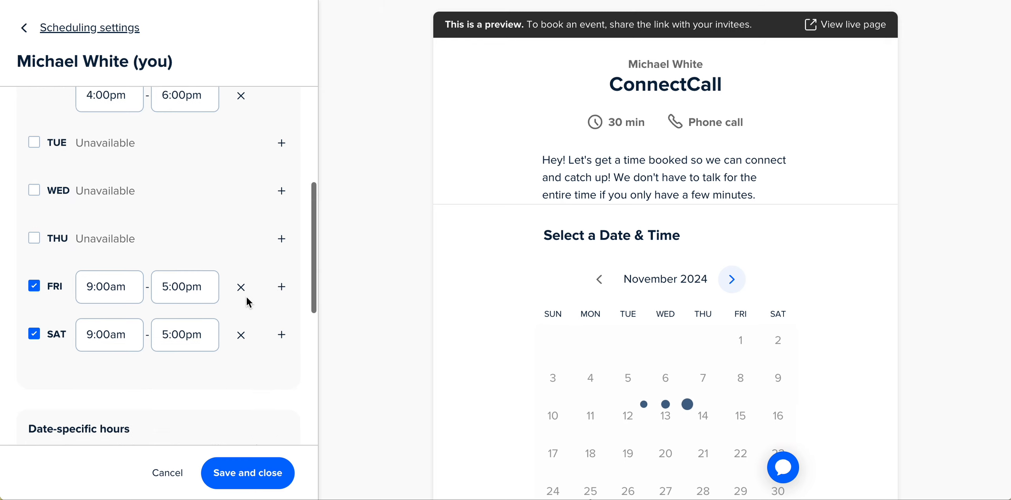
left_click(241, 259)
left_click(241, 307)
Re-enable Tuesday through Friday with 9:00am–5:00pm hours, leaving Saturday unavailable.
scroll(229, 288, "up", 3)
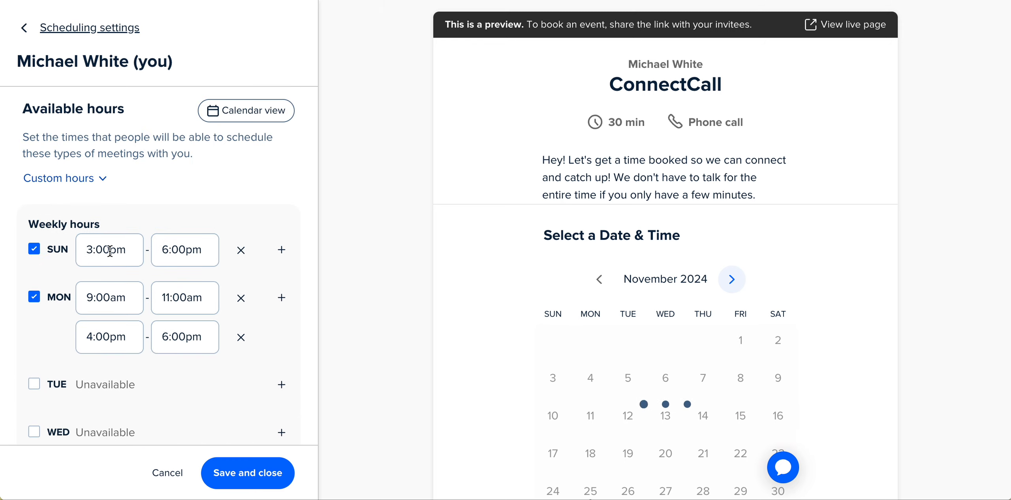
left_click(34, 384)
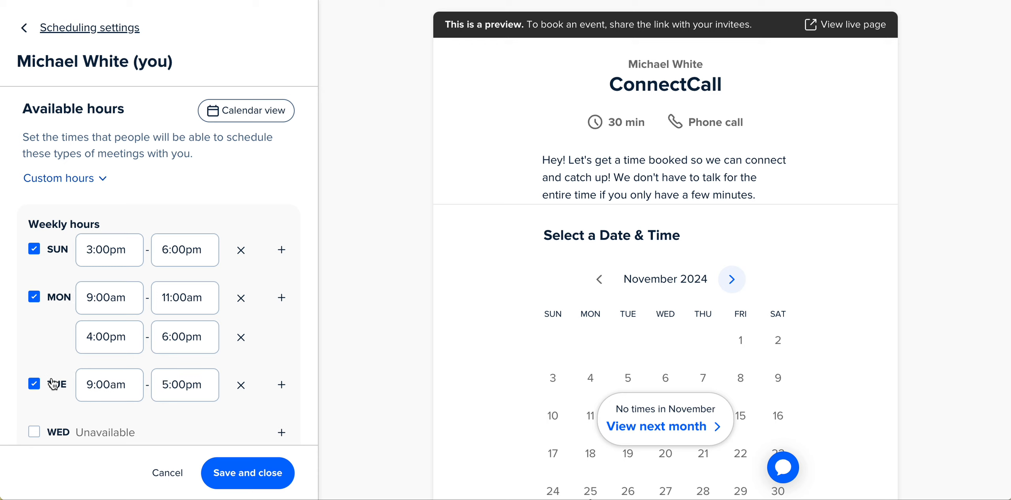
scroll(32, 347, "down", 3)
left_click(34, 328)
left_click(35, 376)
left_click(35, 424)
scroll(165, 343, "down", 3)
scroll(131, 319, "up", 3)
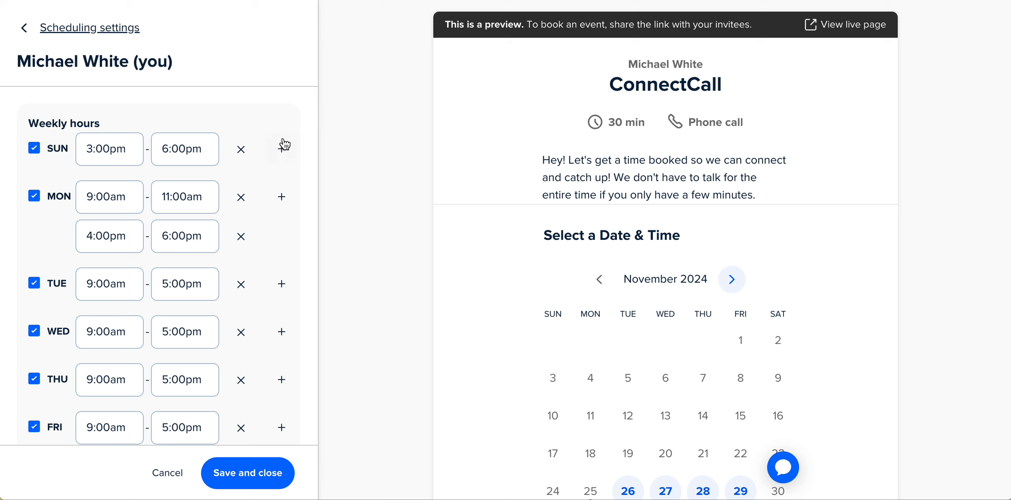
Add a date-specific override making Nov 28, 2024 unavailable.
scroll(227, 356, "down", 6)
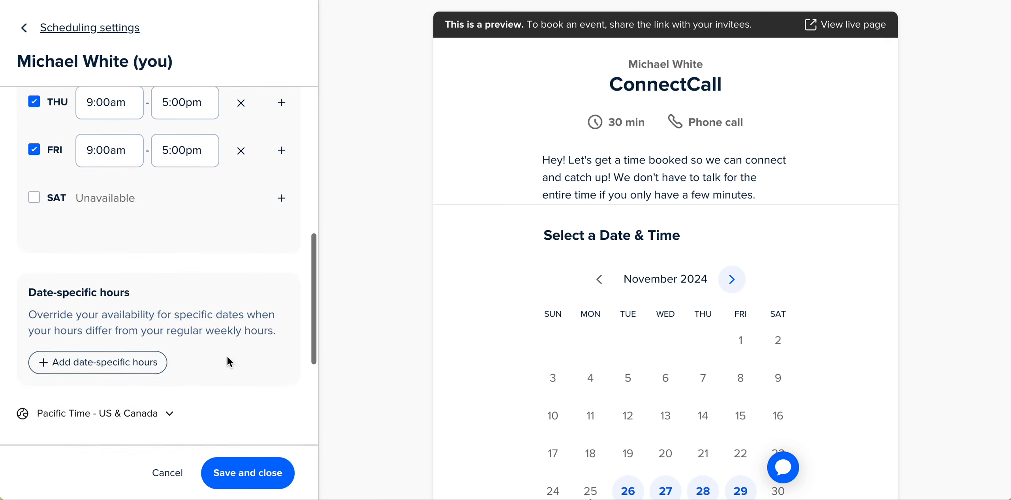
left_click(107, 361)
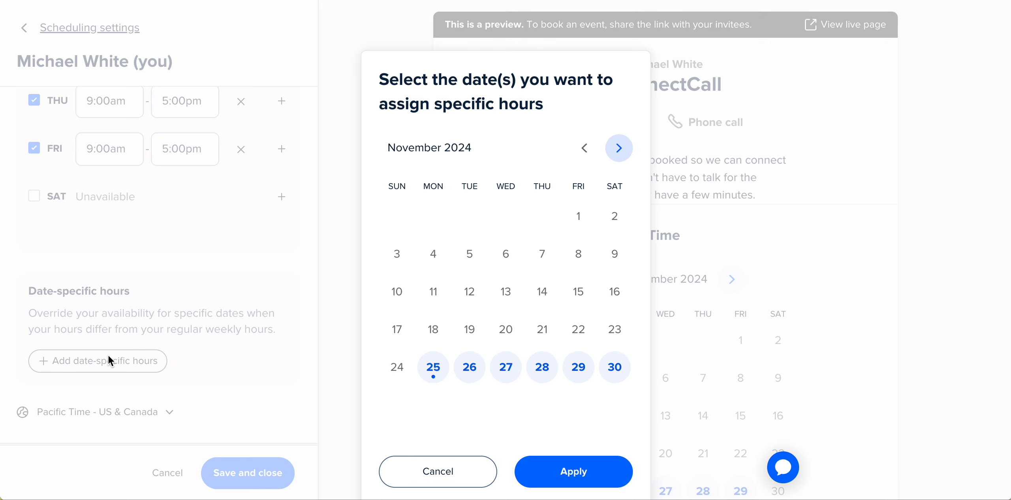
left_click(547, 369)
scroll(553, 378, "down", 4)
left_click(543, 349)
left_click(572, 424)
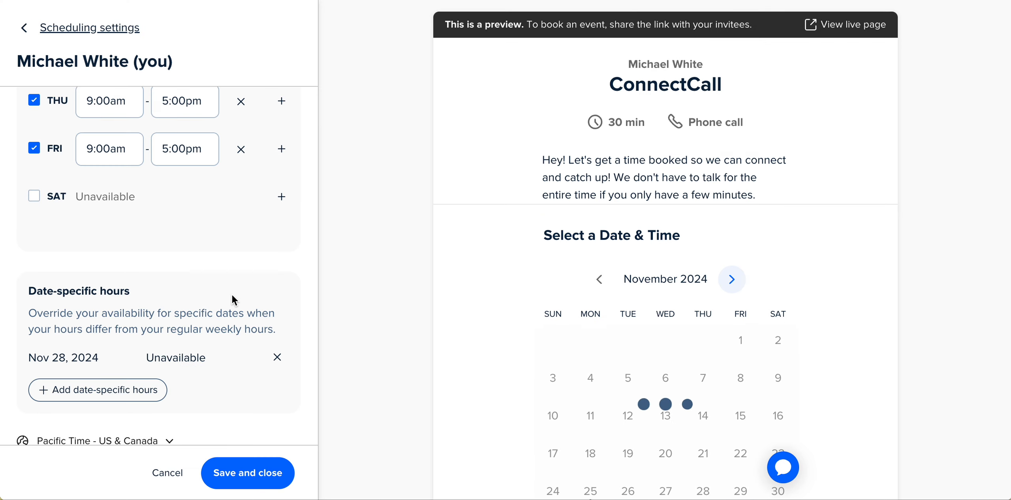
Add date-specific overrides making Dec 25 and Dec 31, 2024 unavailable.
scroll(730, 334, "down", 3)
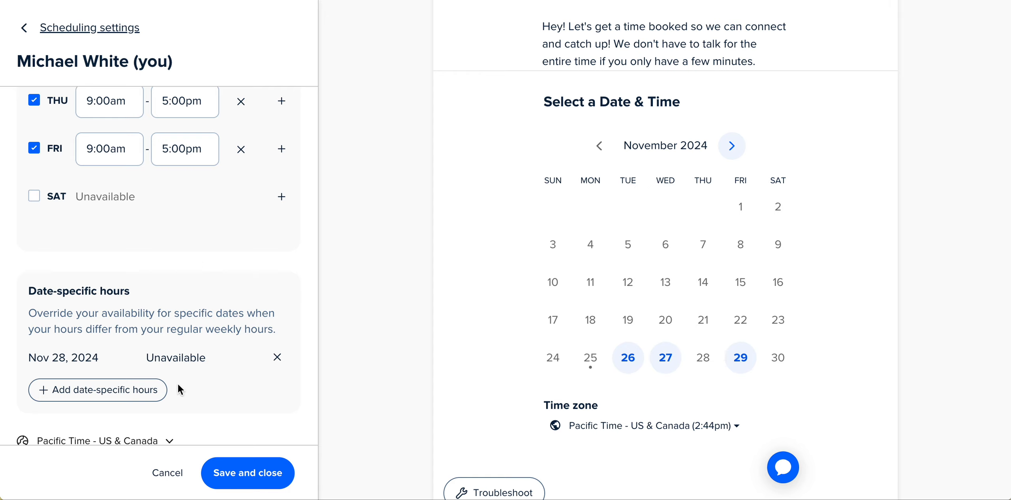
scroll(176, 363, "down", 1)
left_click(156, 349)
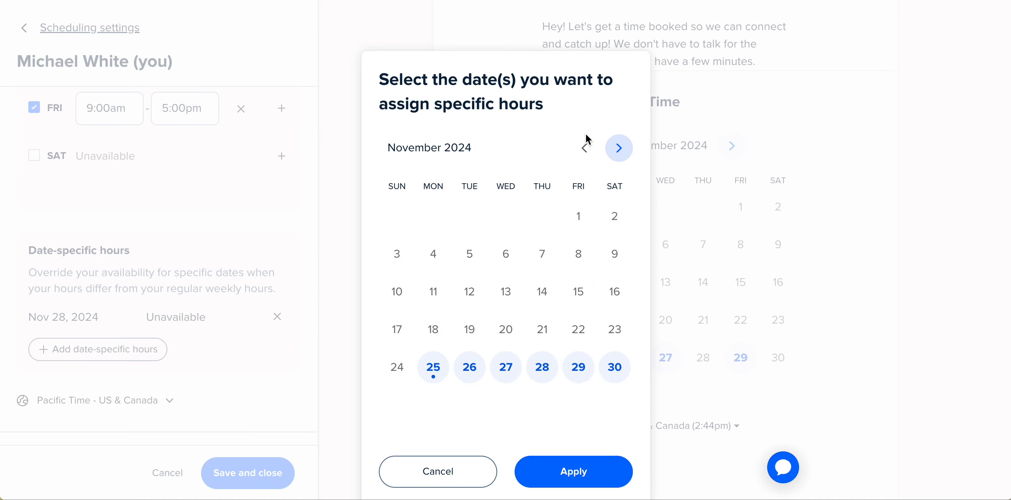
left_click(617, 148)
left_click(506, 337)
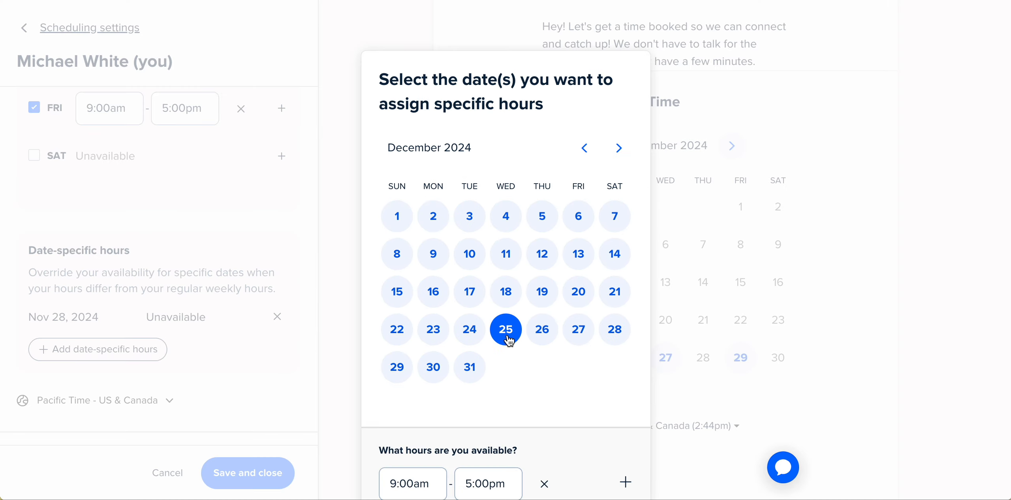
scroll(516, 341, "down", 1)
left_click(545, 430)
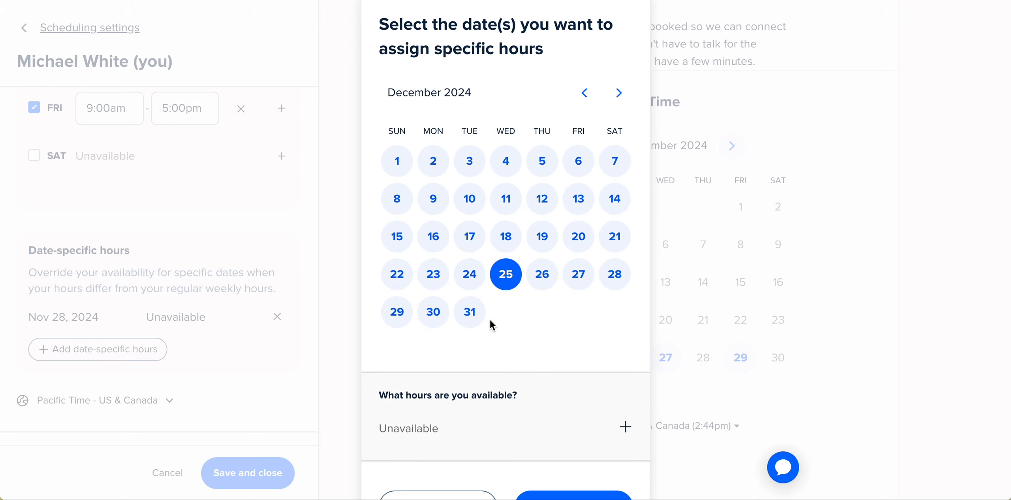
left_click(469, 322)
left_click(470, 316)
left_click(471, 320)
left_click(466, 314)
left_click(471, 321)
left_click(439, 314)
left_click(461, 309)
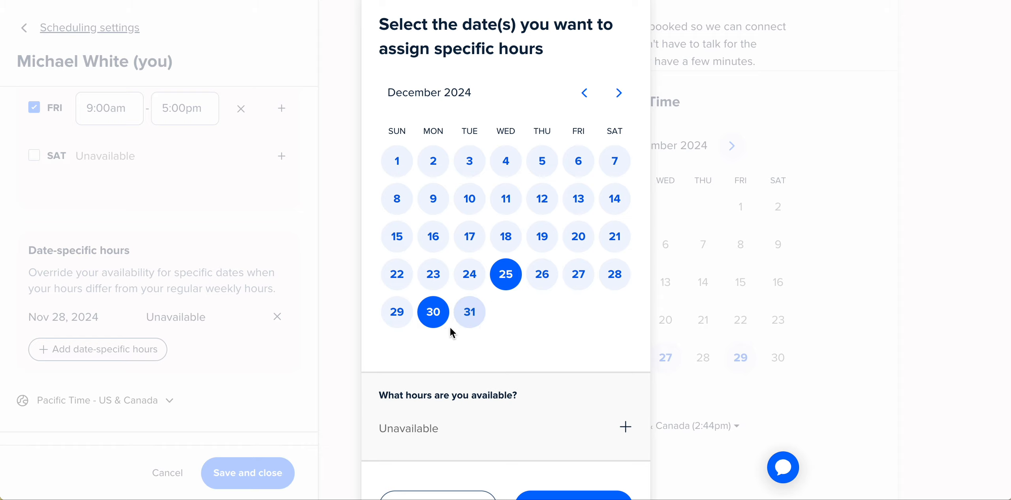
scroll(529, 363, "down", 1)
left_click(462, 293)
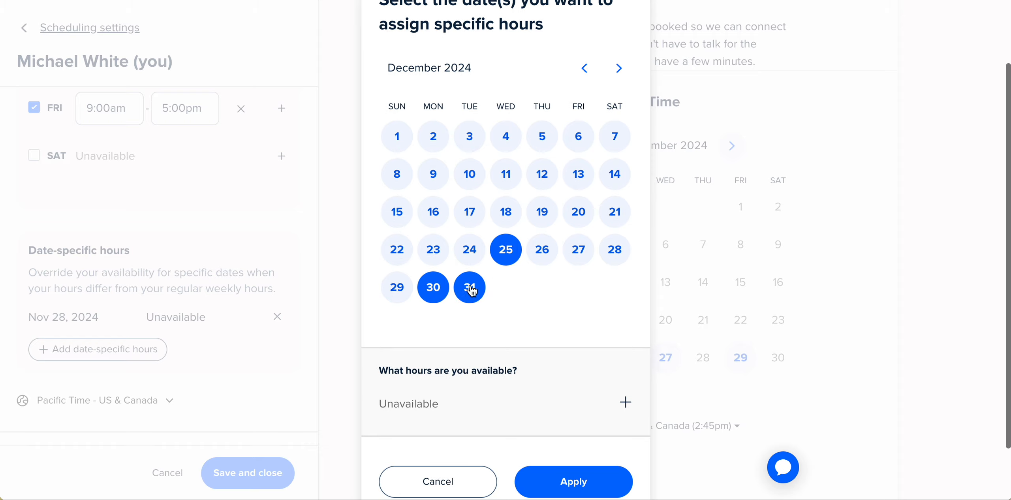
left_click(437, 292)
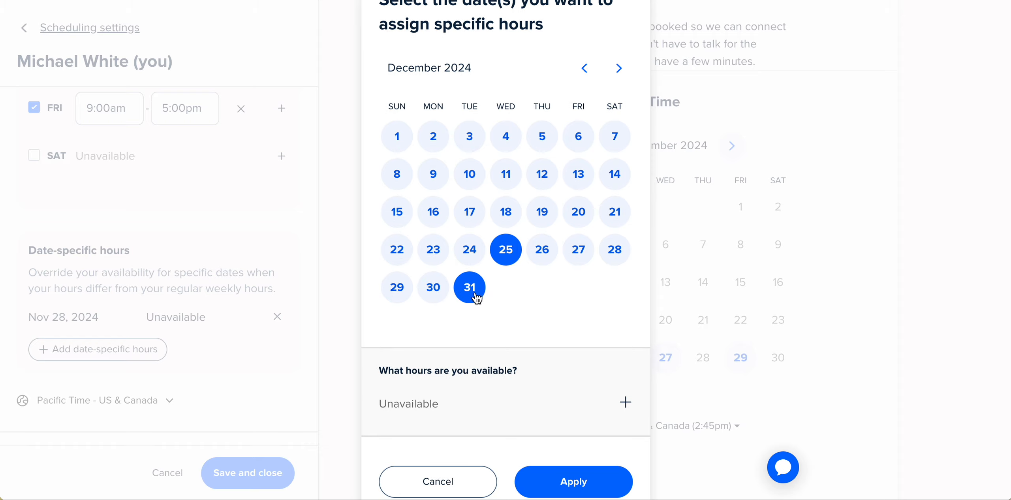
left_click(560, 488)
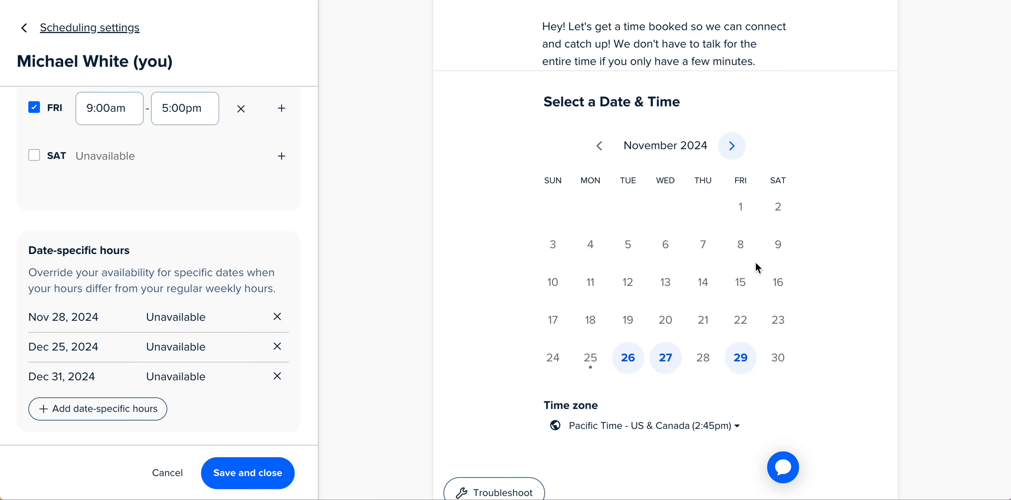
Check the December dates in the booking preview and review the availability settings.
left_click(732, 146)
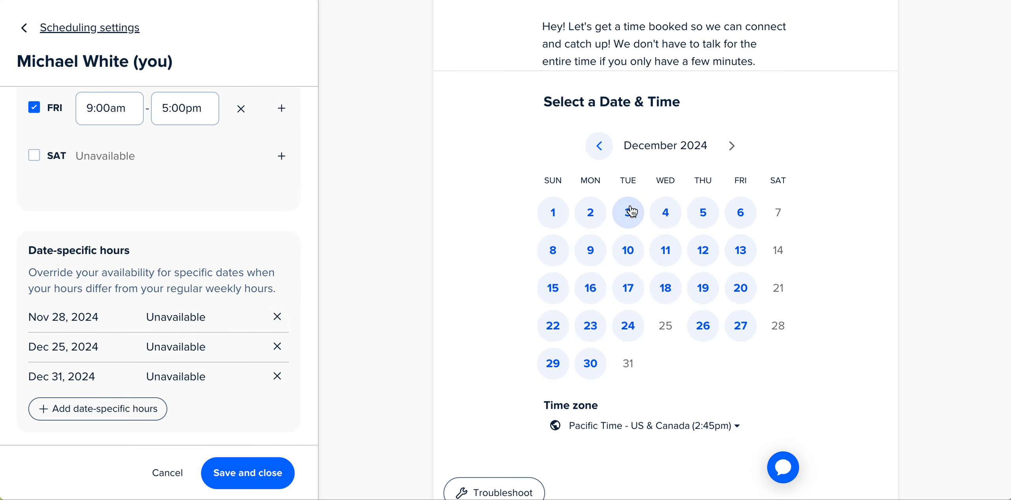
left_click(593, 152)
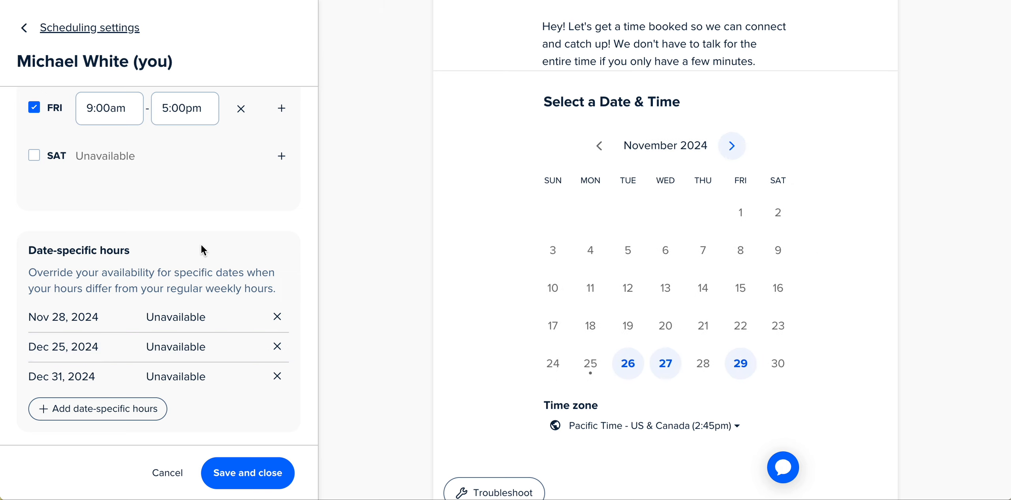
scroll(565, 229, "up", 3)
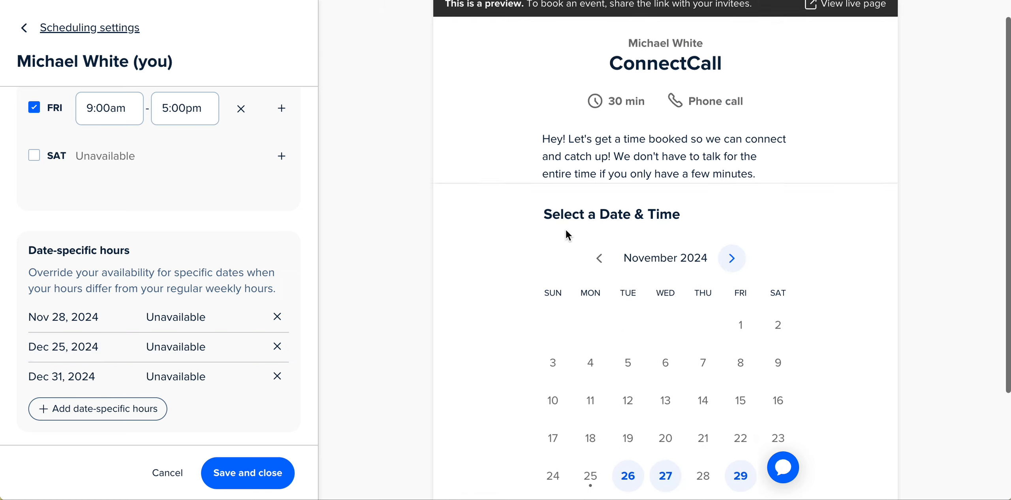
scroll(565, 229, "down", 3)
scroll(566, 229, "down", 1)
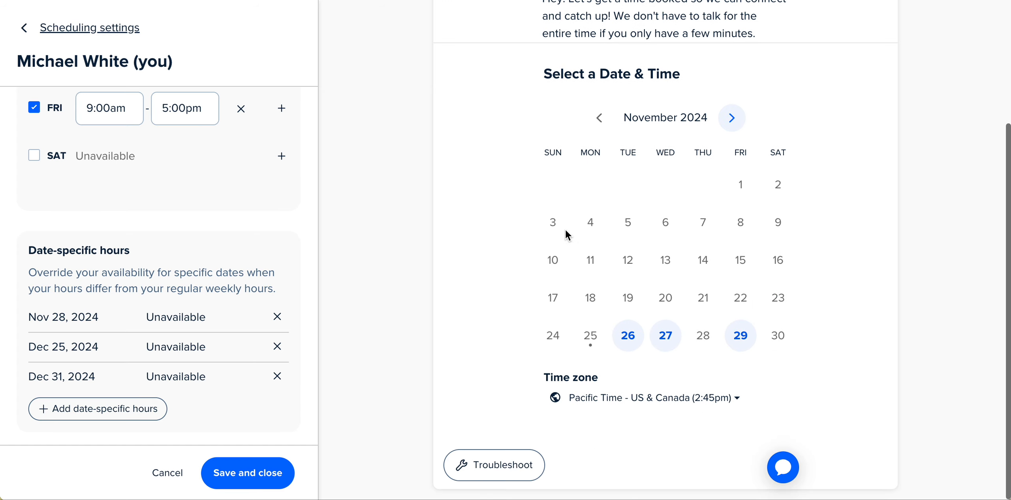
scroll(165, 352, "down", 7)
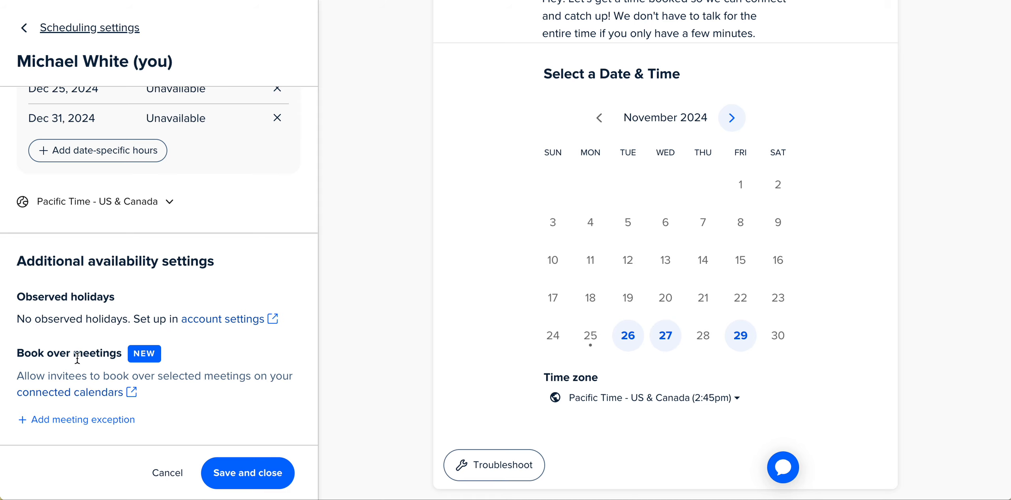
scroll(217, 261, "up", 10)
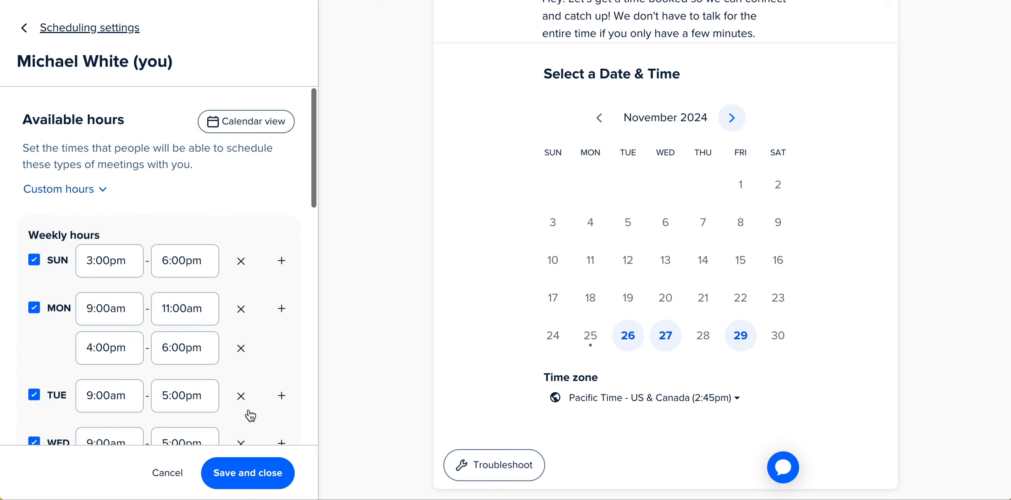
Save the custom availability and add a 15 min buffer before each event.
left_click(265, 478)
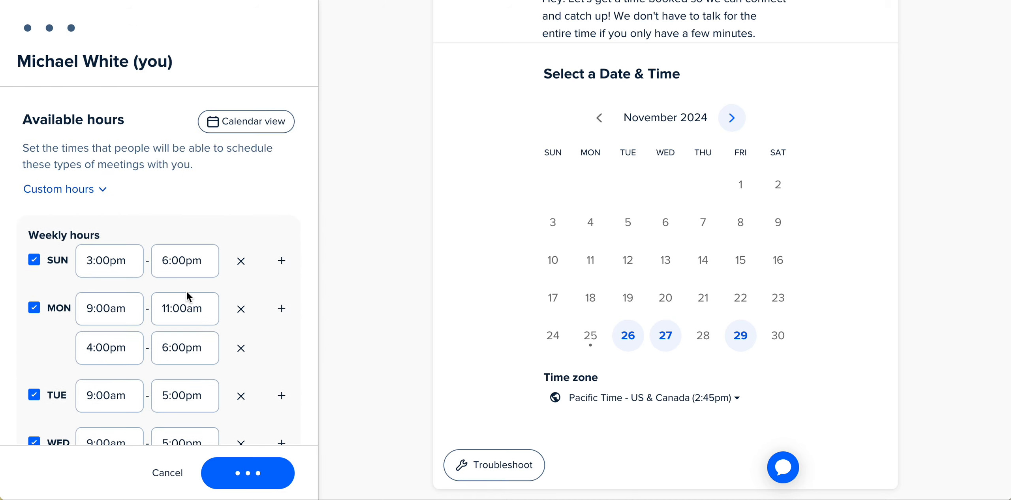
scroll(206, 282, "down", 3)
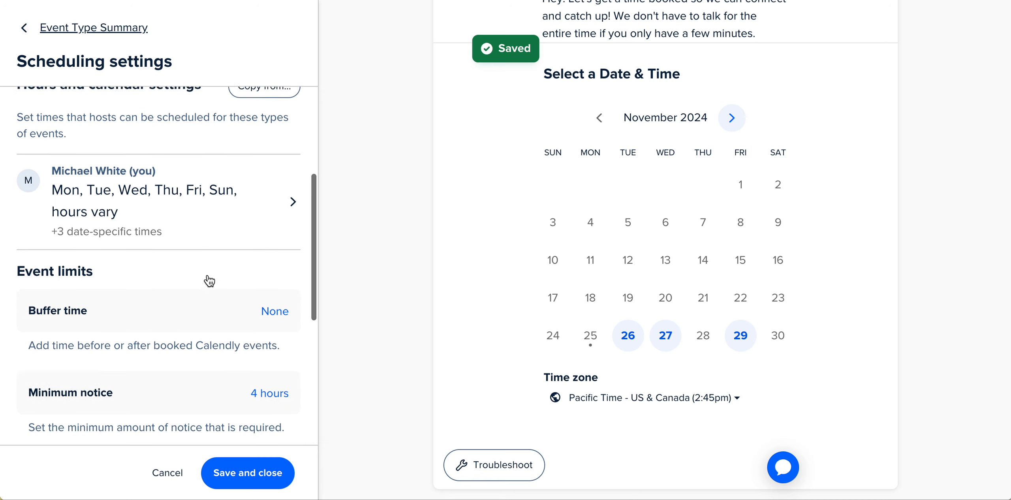
scroll(208, 278, "down", 2)
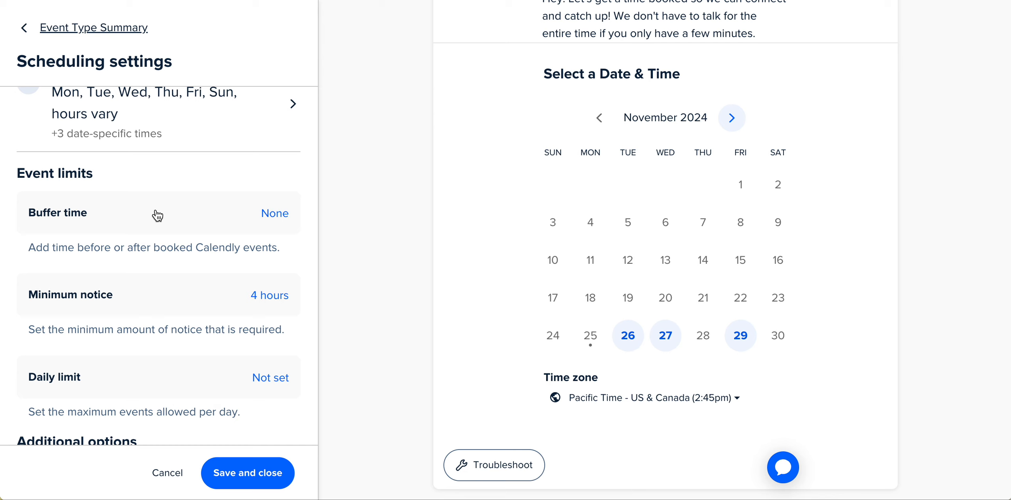
left_click(264, 216)
left_click(203, 253)
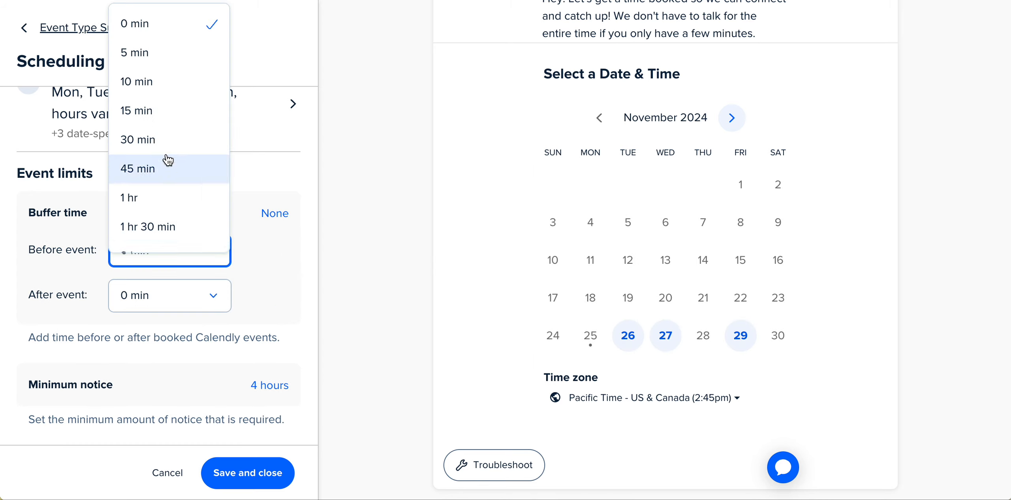
left_click(152, 113)
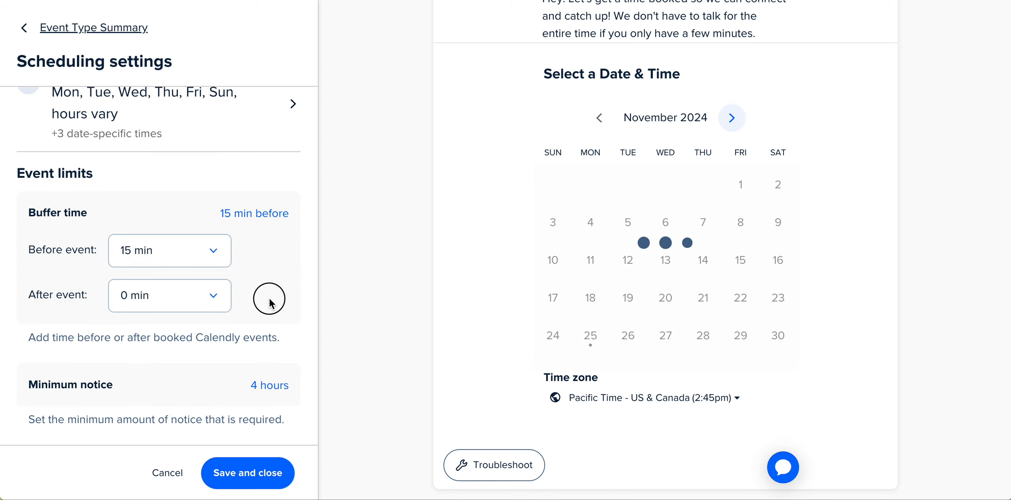
scroll(268, 299, "down", 1)
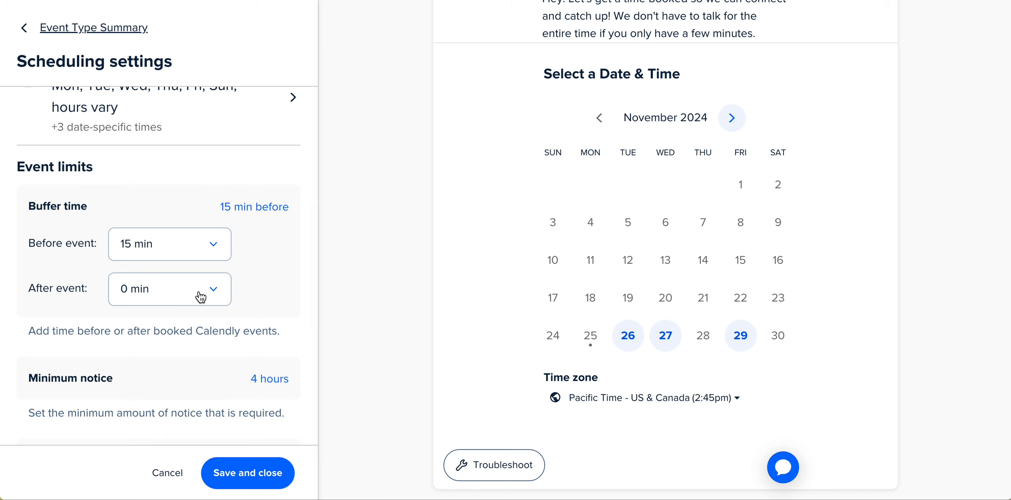
left_click(201, 296)
left_click(278, 268)
Set the minimum notice to 24 hours.
scroll(270, 277, "down", 2)
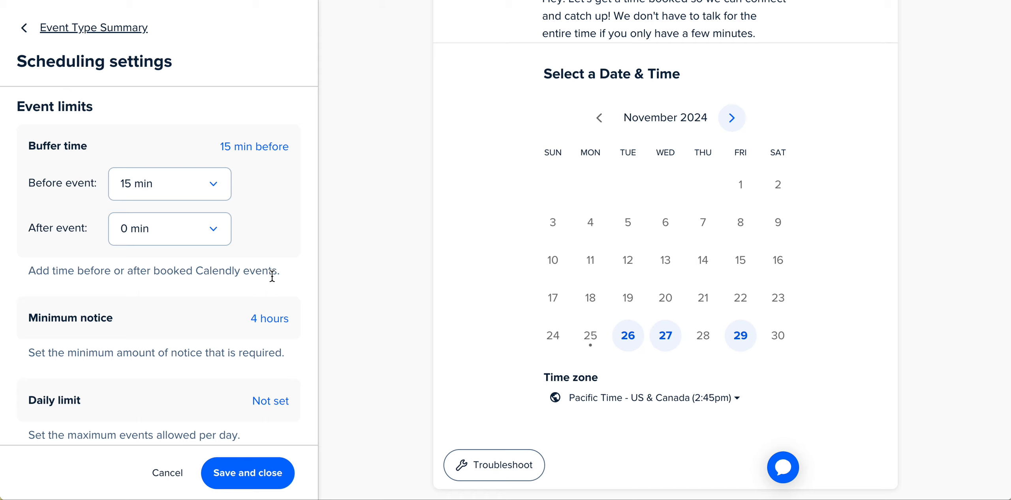
scroll(280, 273, "down", 1)
left_click(271, 290)
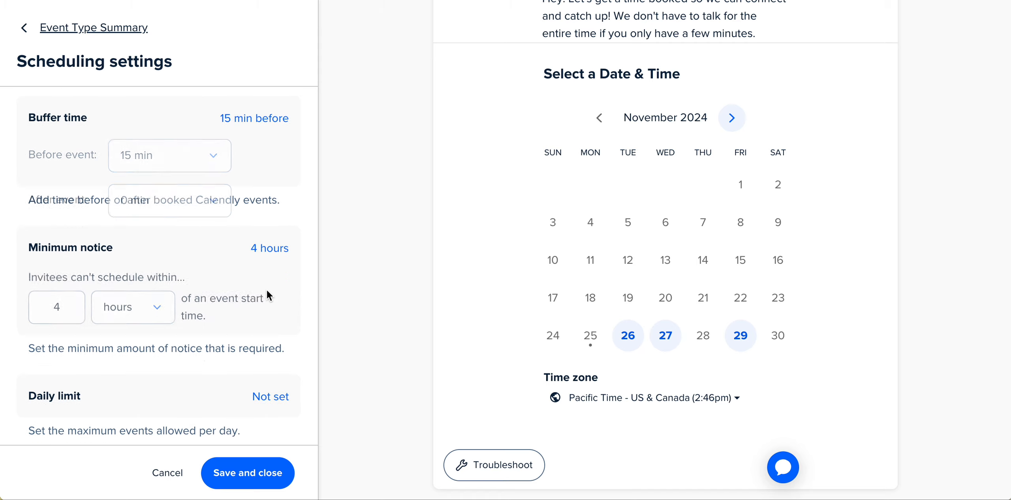
double_click(60, 259)
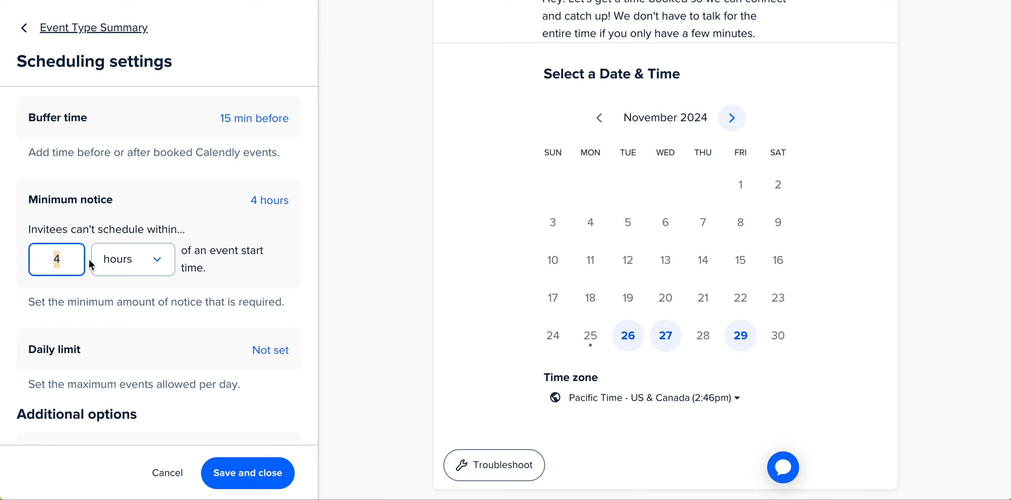
type("24")
left_click(230, 208)
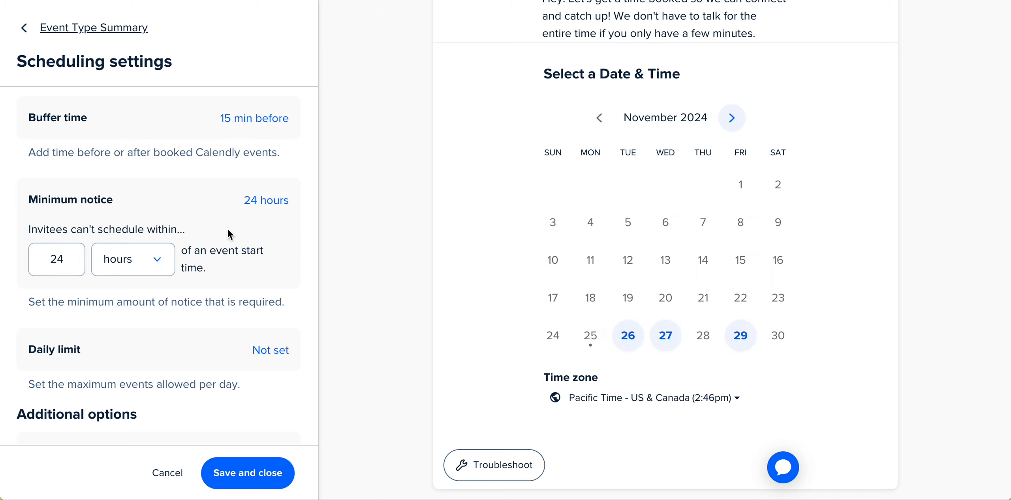
Switch the minimum notice unit to days and set it to 1 day.
left_click(157, 261)
left_click(115, 357)
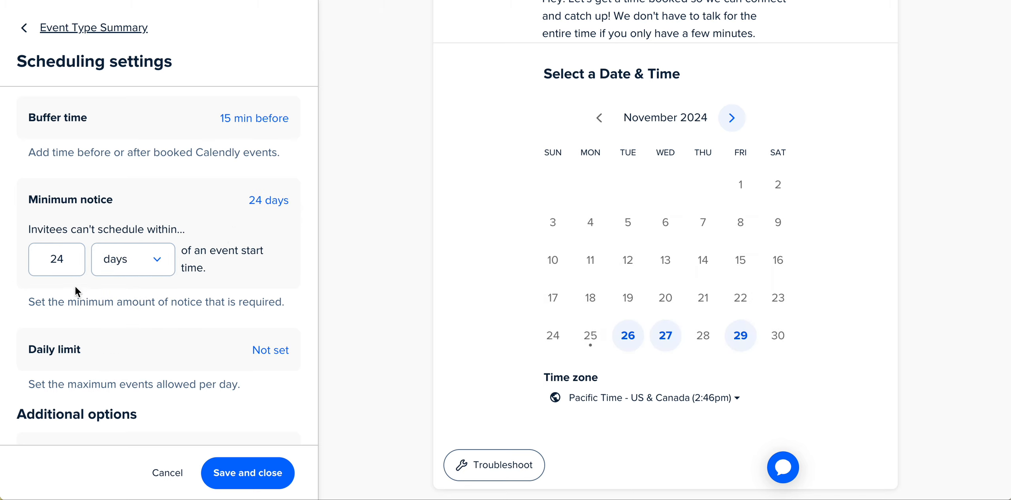
double_click(70, 257)
type("1")
Set the minimum notice back in hours, at 20 hours.
left_click(289, 259)
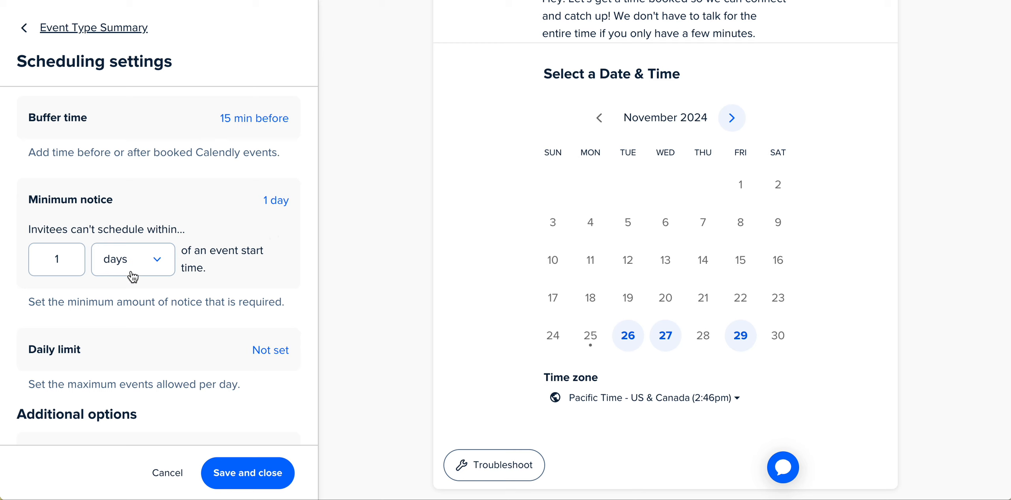
left_click(124, 260)
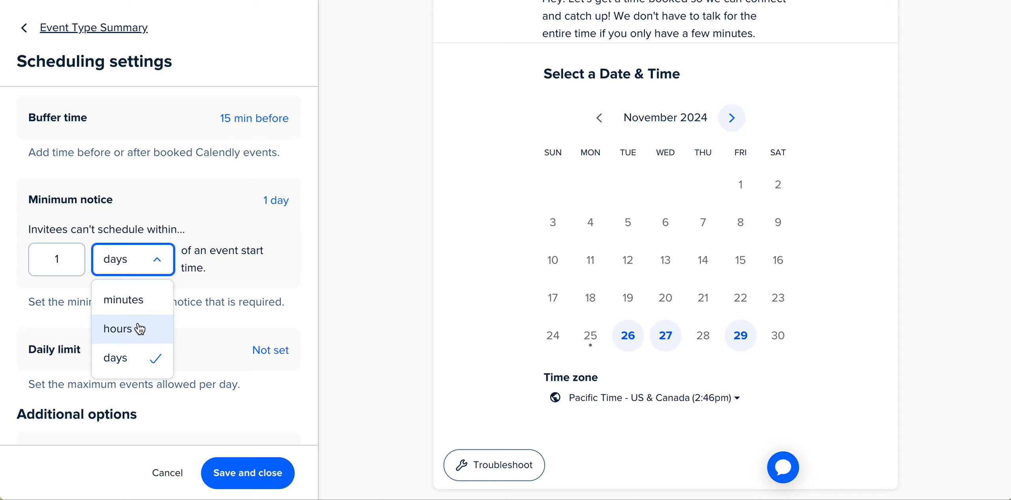
left_click(125, 329)
double_click(71, 261)
type("20")
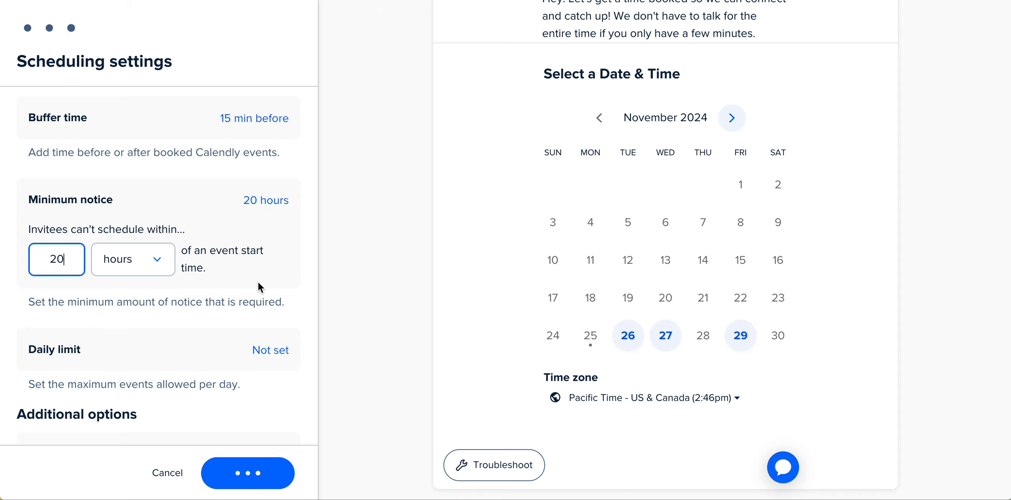
Reopen the scheduling settings and set the daily limit to 2 events max per day.
scroll(229, 314, "down", 2)
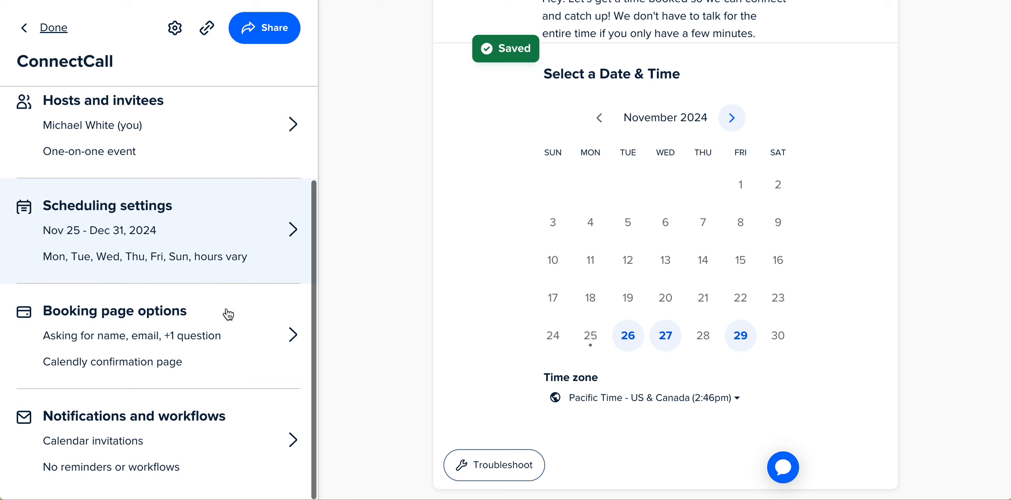
scroll(228, 314, "up", 3)
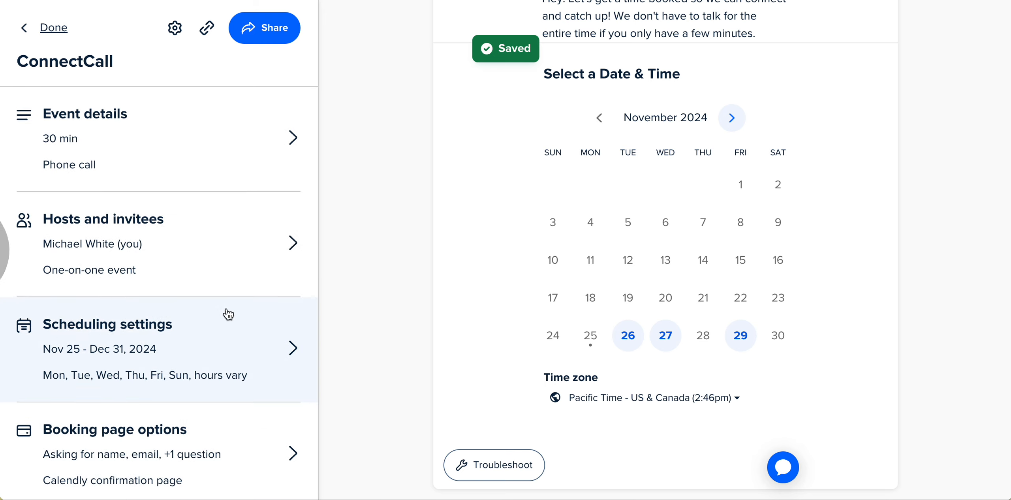
left_click(228, 313)
scroll(159, 253, "down", 2)
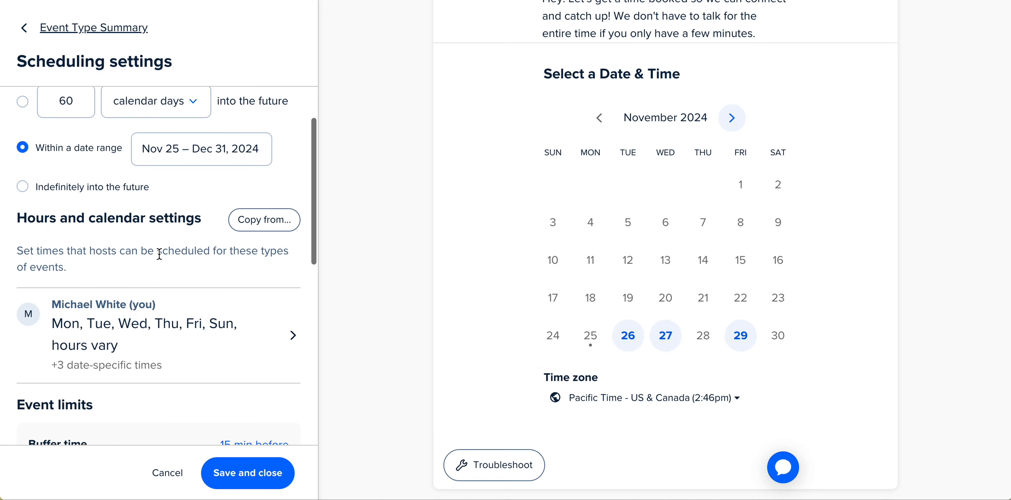
scroll(159, 254, "down", 7)
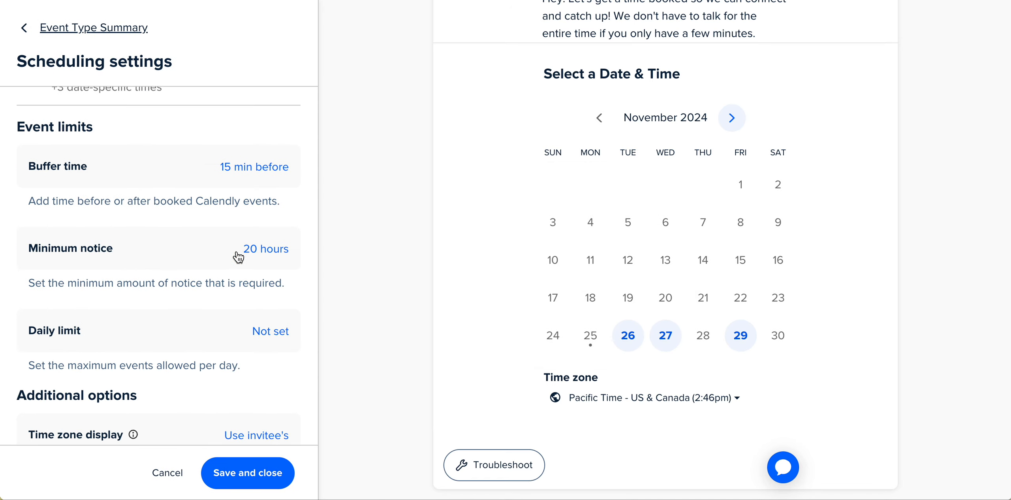
scroll(145, 296, "down", 2)
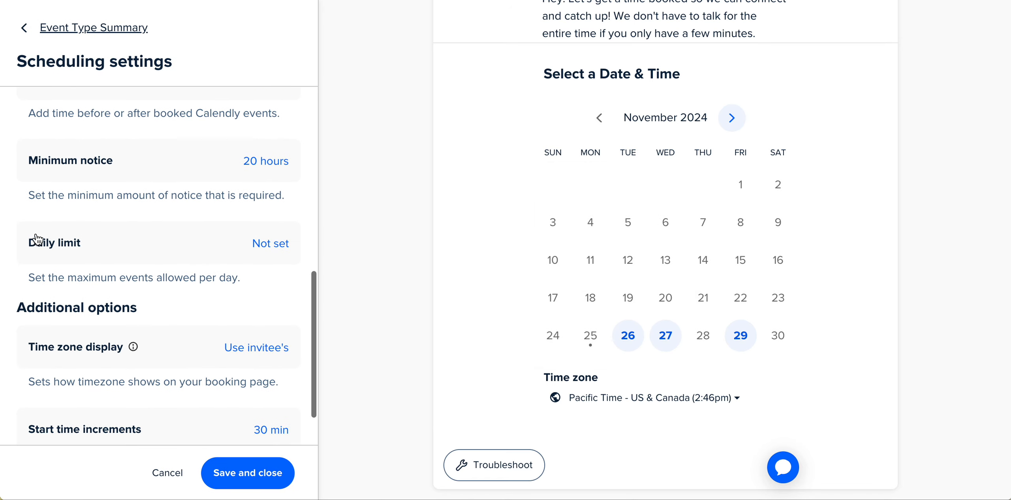
left_click(270, 245)
left_click(73, 276)
type("2")
left_click(226, 320)
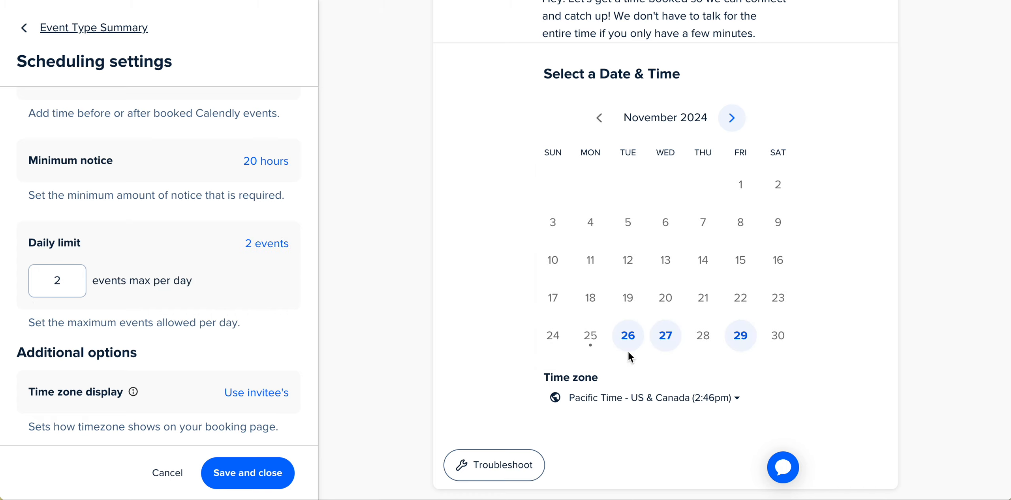
Open Nov 26 in the booking preview and set the start time increments to 15 min.
left_click(629, 336)
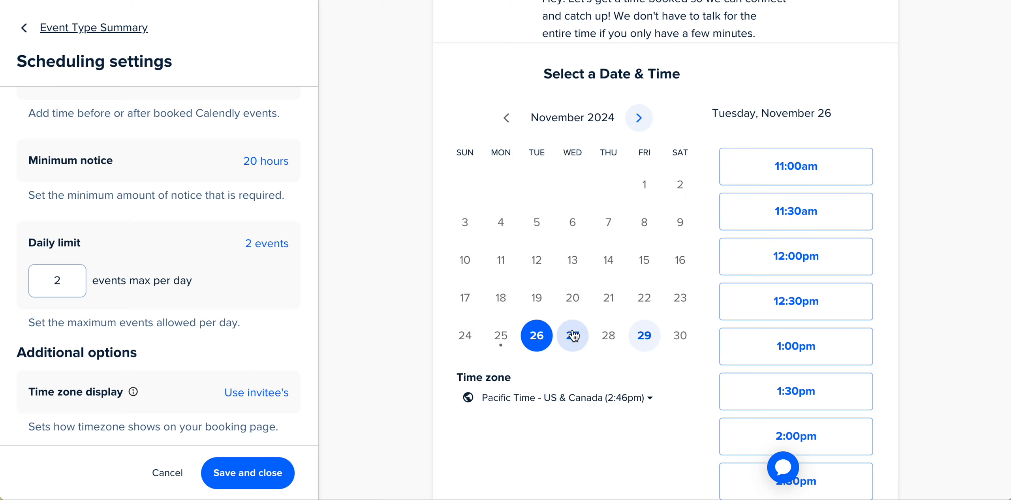
scroll(128, 318, "down", 2)
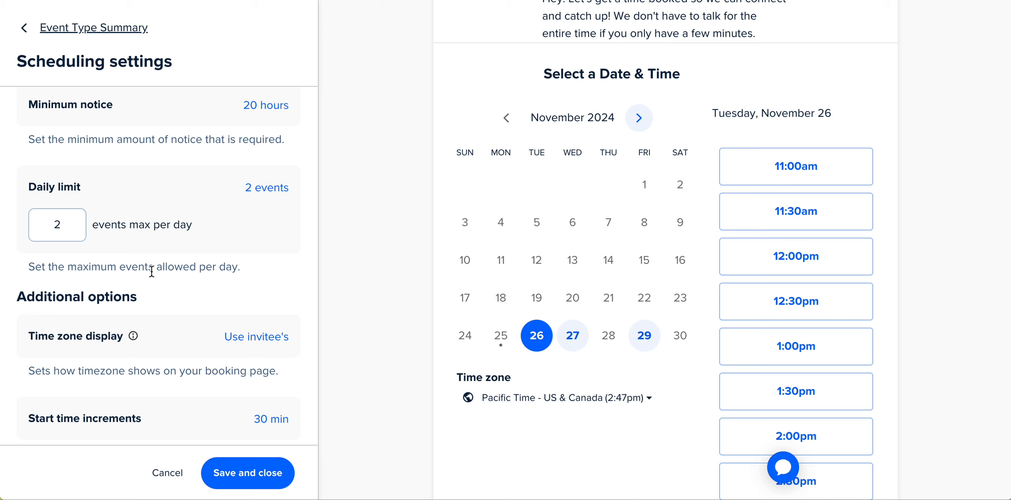
scroll(152, 271, "down", 2)
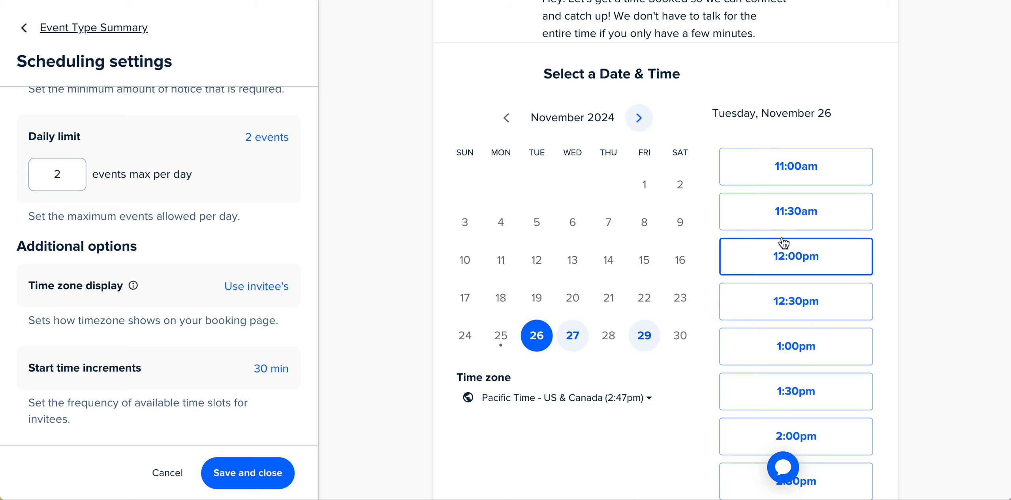
left_click(271, 369)
scroll(112, 353, "down", 2)
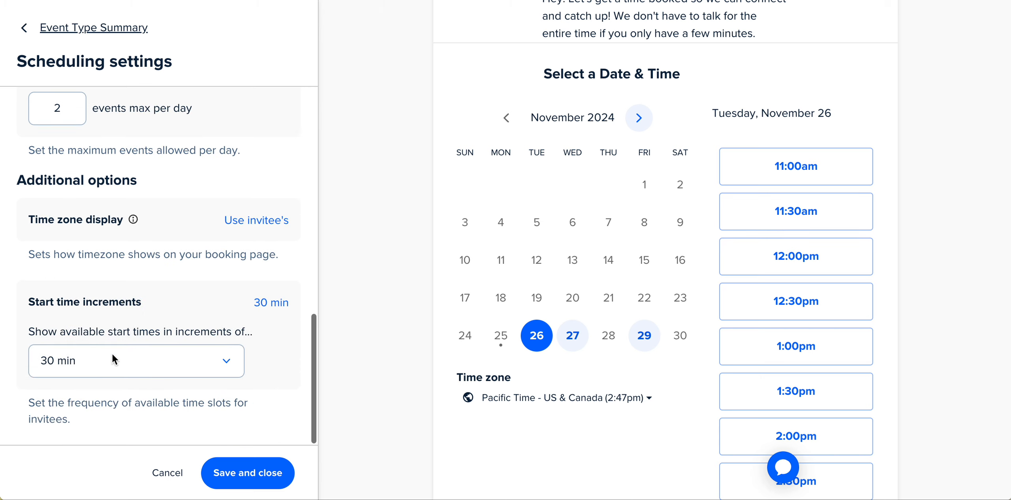
left_click(232, 360)
left_click(117, 174)
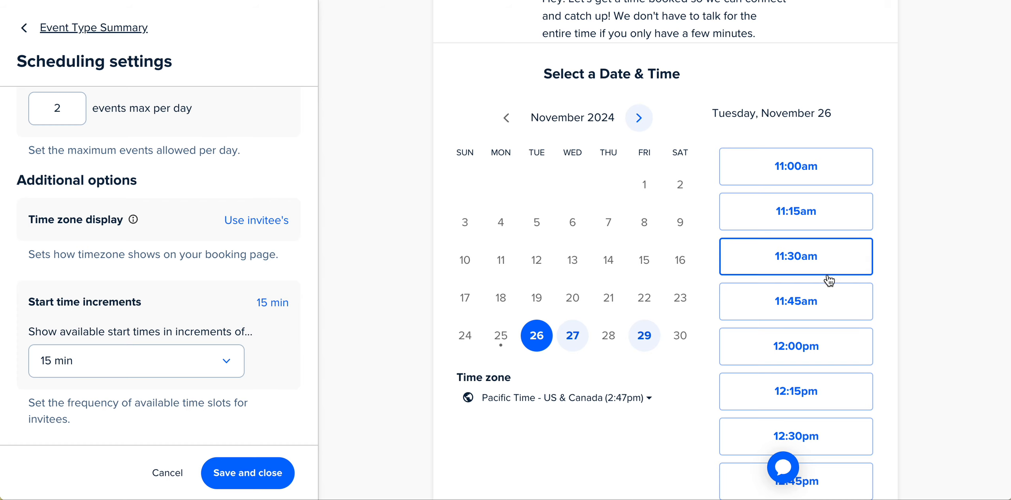
Save and close the scheduling settings.
scroll(792, 281, "down", 6)
scroll(789, 279, "up", 8)
scroll(789, 279, "down", 1)
scroll(790, 279, "down", 1)
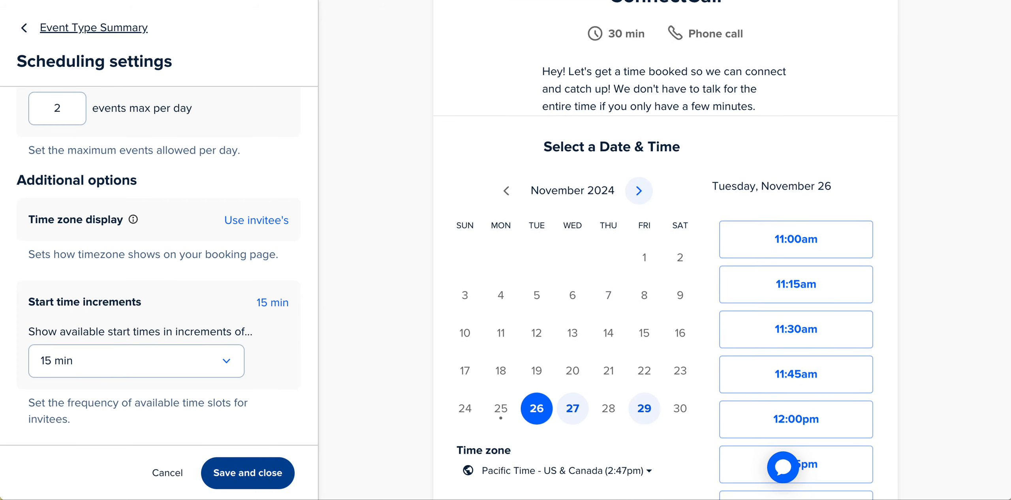
left_click(248, 473)
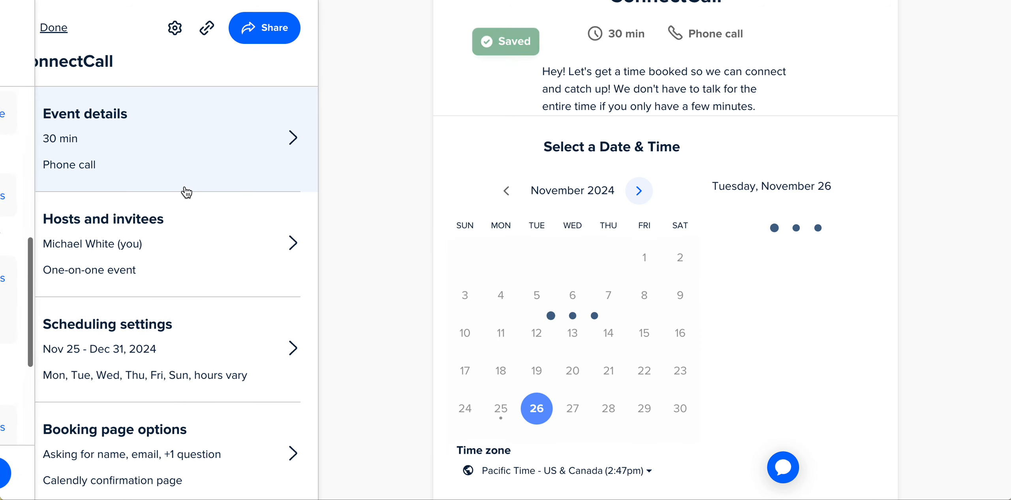
Open the booking page options and set the event link to connectcall.
scroll(162, 294, "down", 3)
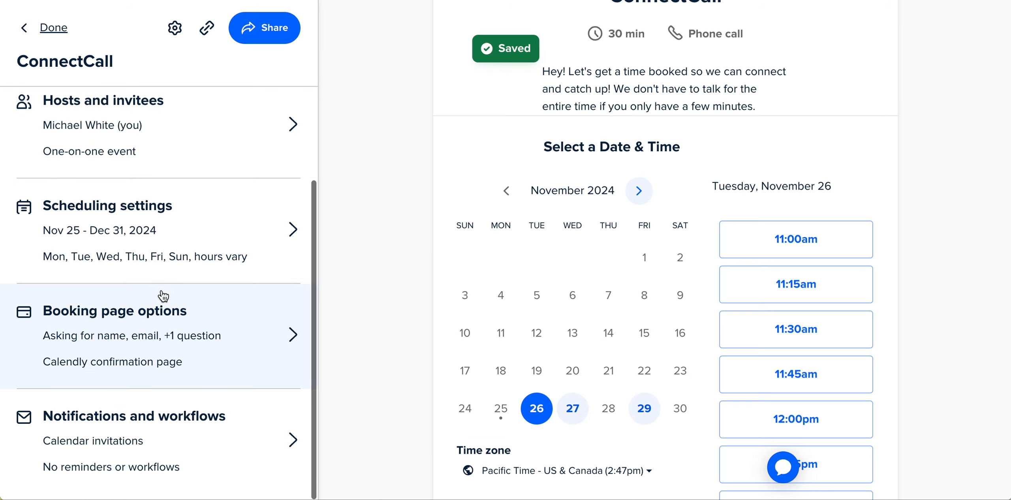
left_click(246, 304)
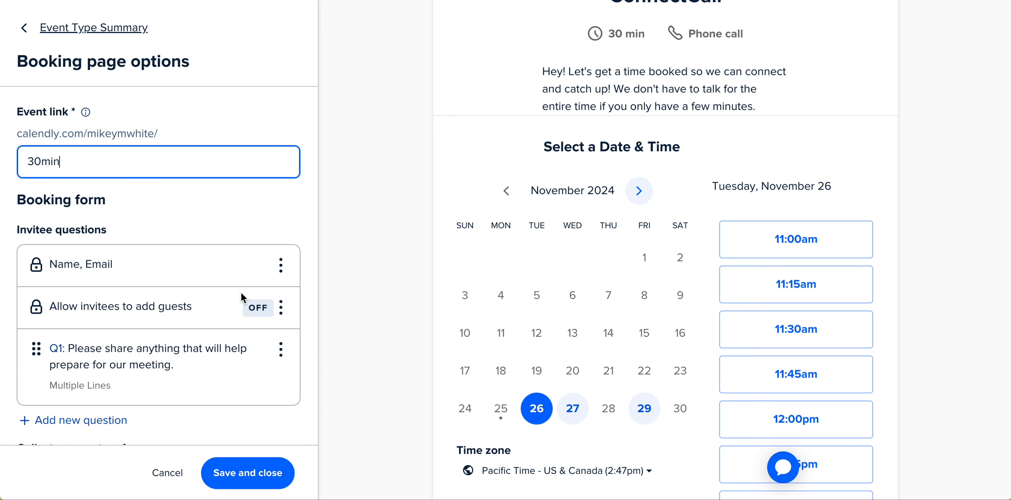
double_click(141, 163)
type("connectcall")
left_click(132, 192)
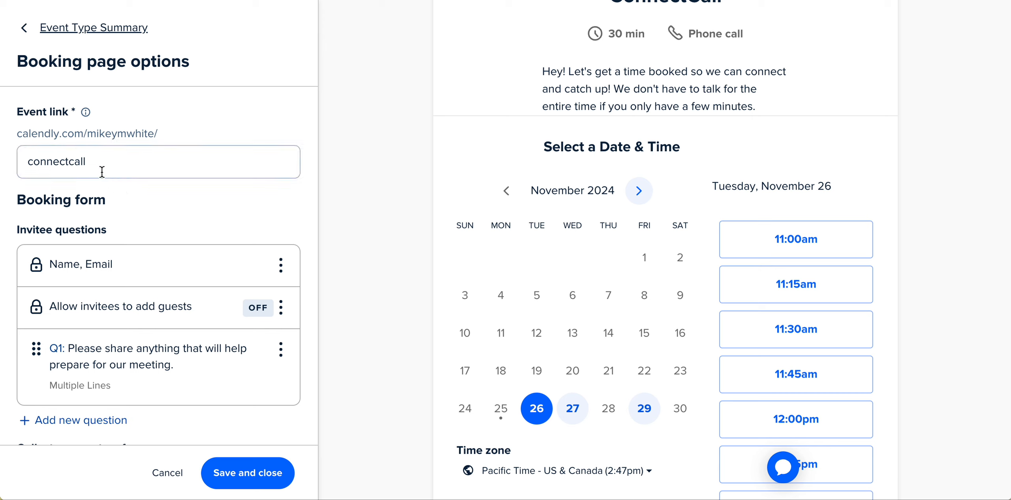
Edit the Name, Email question to autofill invitee name, email and reminder phone number from prior bookings.
scroll(187, 223, "down", 2)
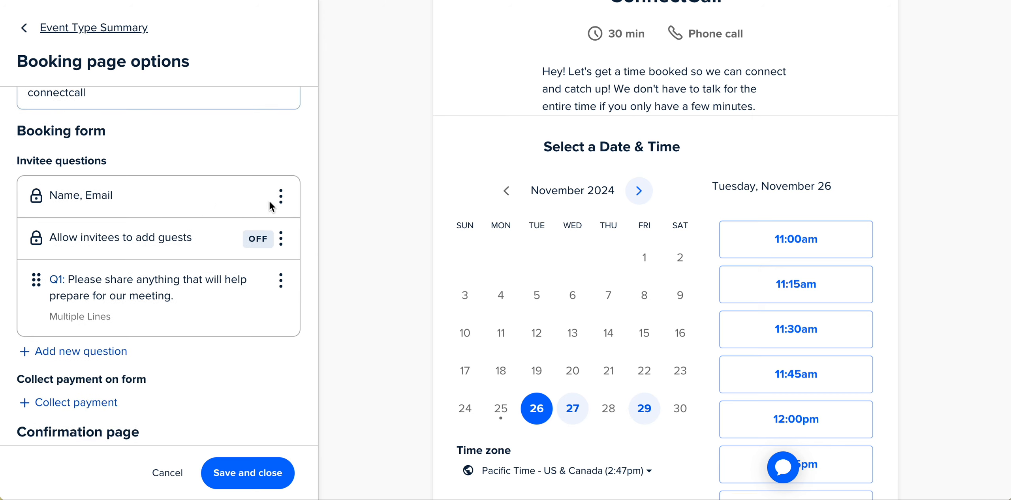
left_click(280, 196)
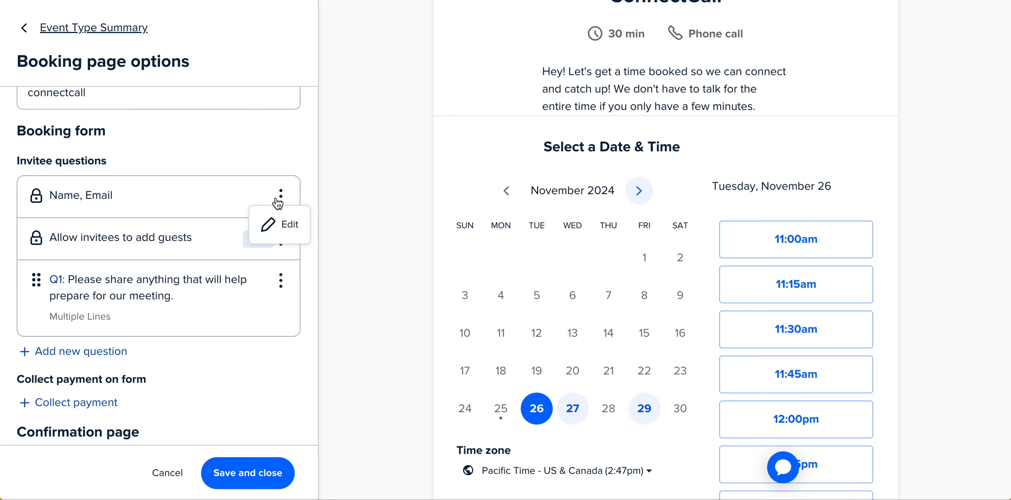
left_click(282, 229)
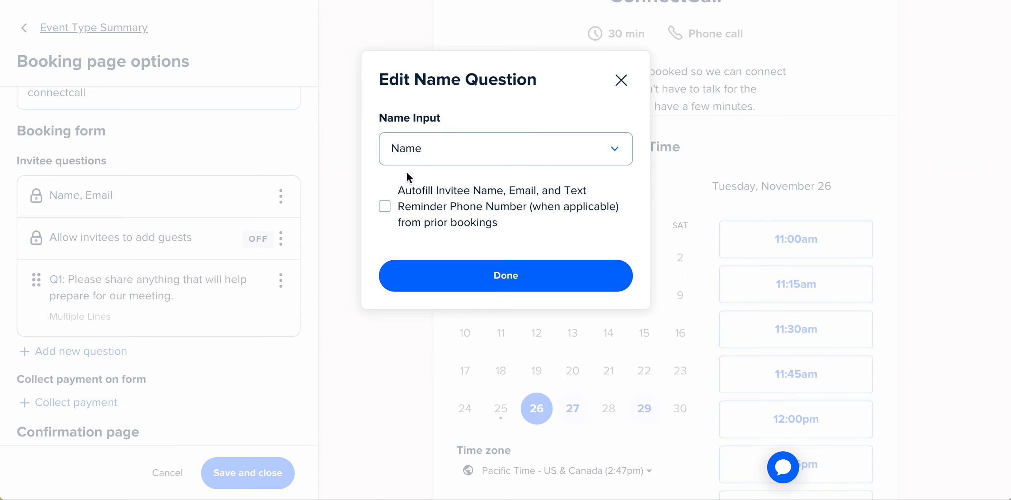
left_click(393, 209)
left_click(455, 275)
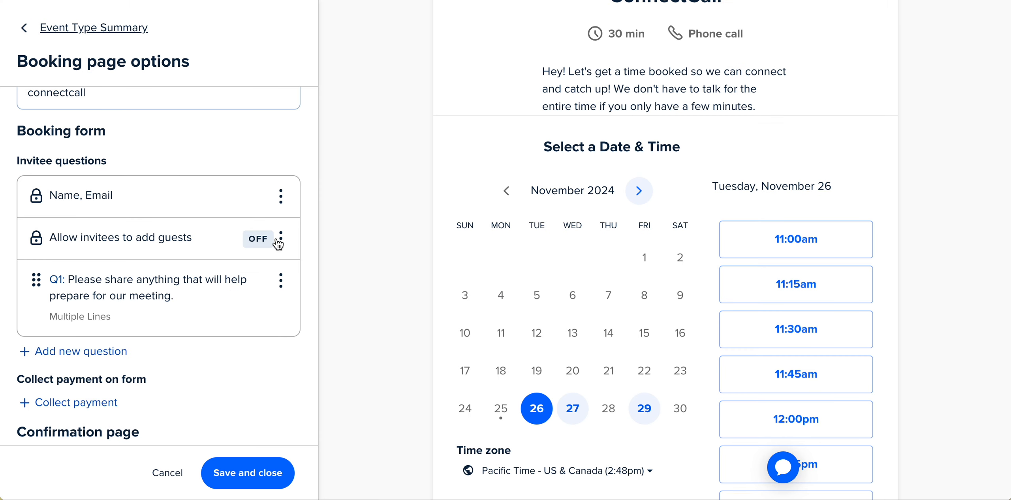
Reopen the Name, Email question's settings and review its name input options without changing them.
left_click(281, 281)
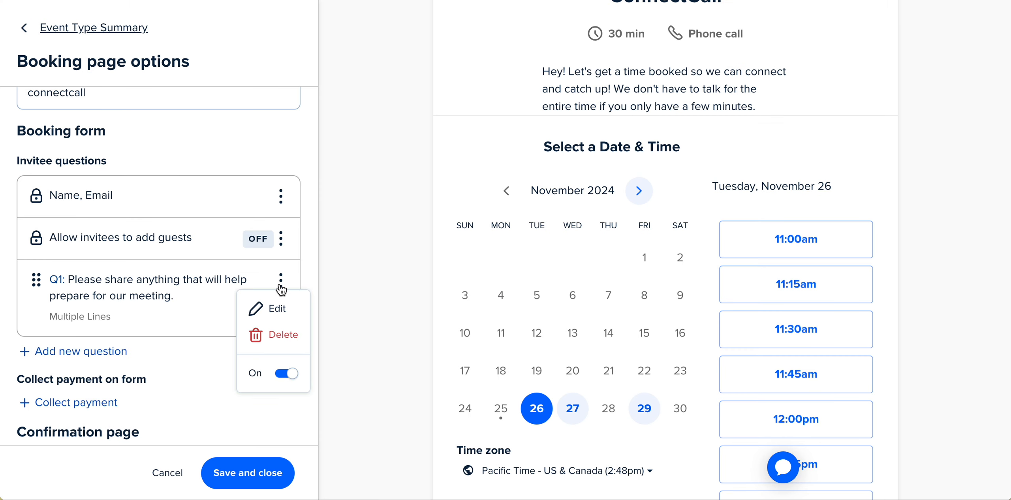
left_click(240, 197)
left_click(280, 196)
left_click(283, 225)
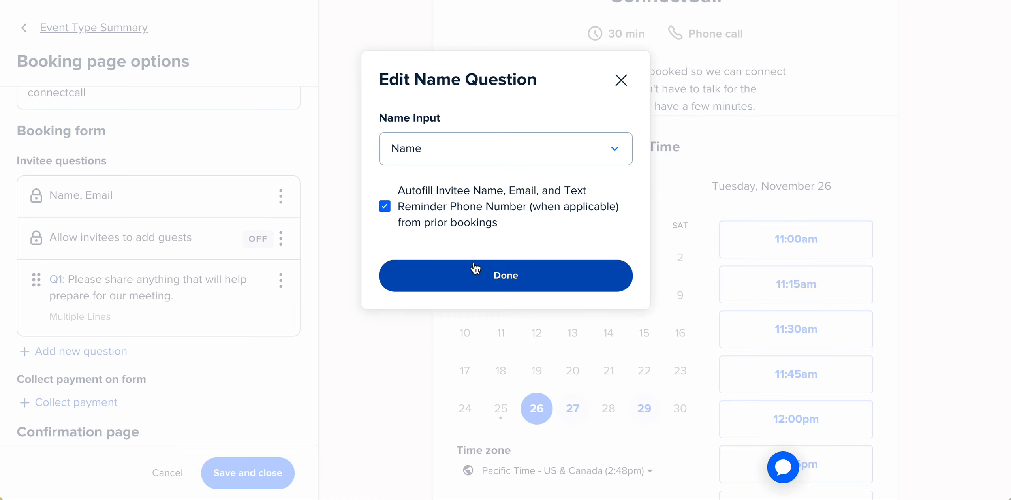
left_click(605, 150)
left_click(528, 107)
left_click(505, 273)
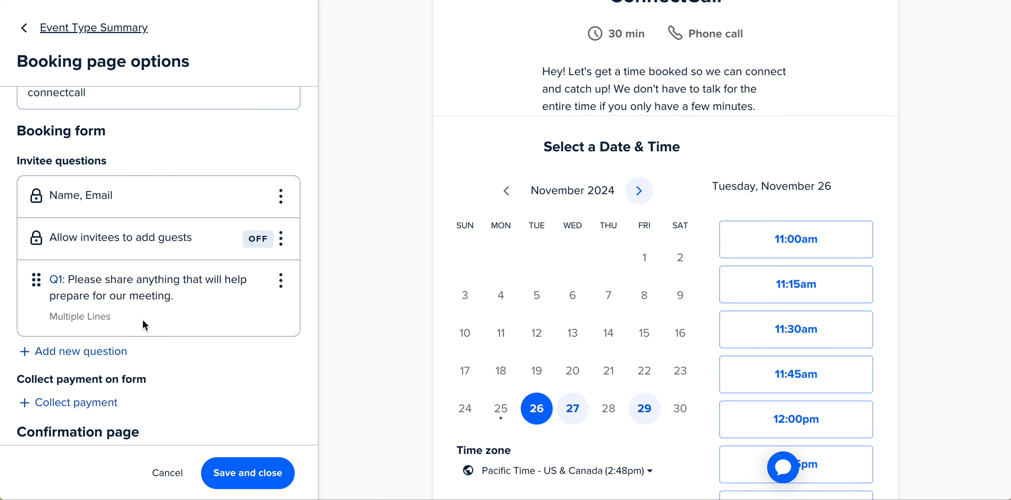
Delete the question asking invitees to share anything that will help prepare for the meeting.
left_click(278, 287)
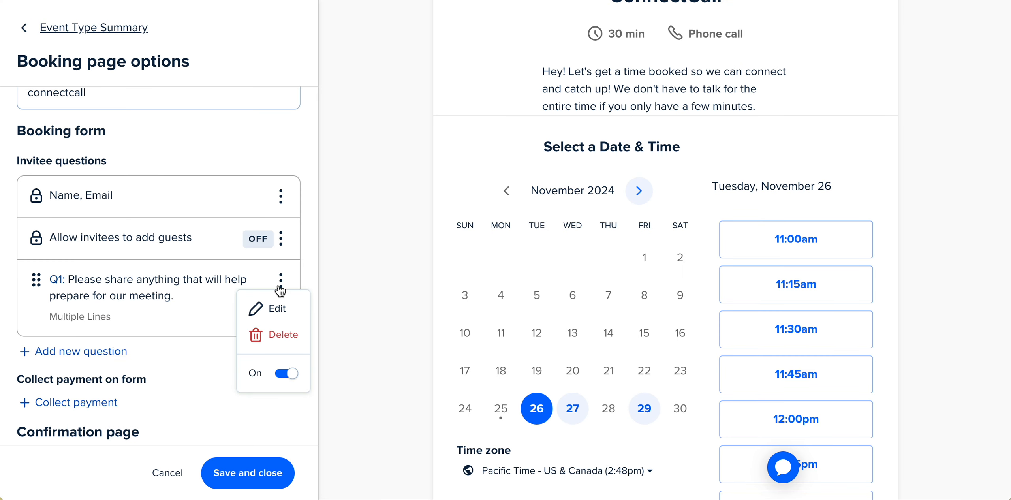
left_click(283, 335)
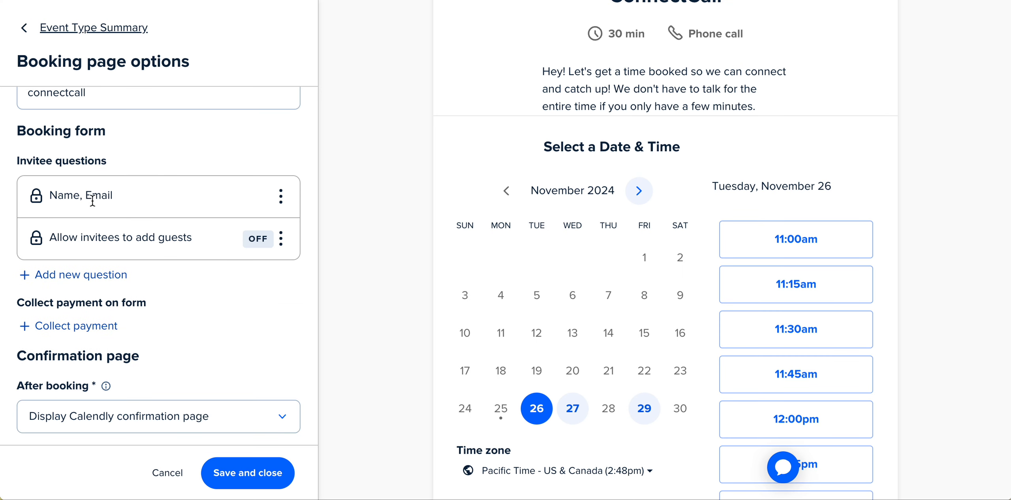
Add a required invitee question "Phone Number" with the Phone Number answer type.
left_click(104, 276)
type("Phone Bum")
key("BackSpace")
key("BackSpace")
type("Number")
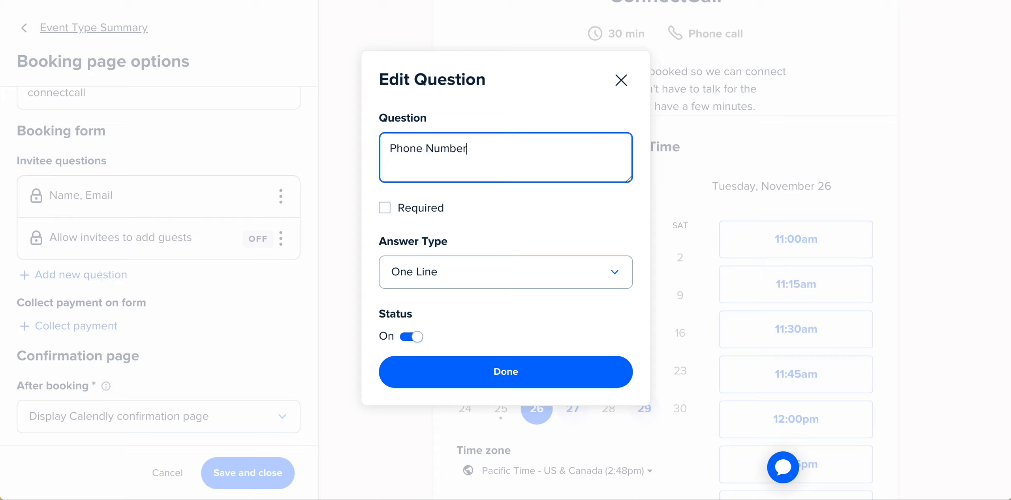
left_click(393, 216)
left_click(506, 280)
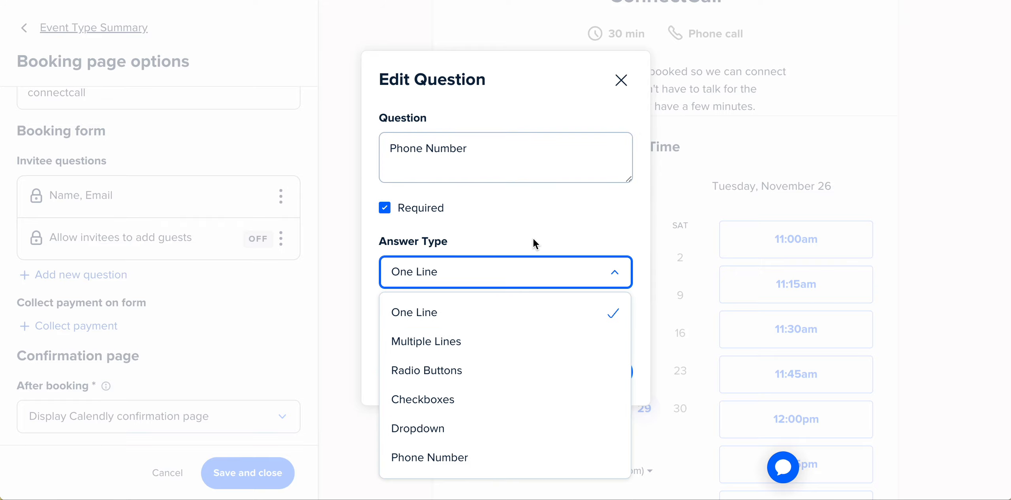
left_click(476, 457)
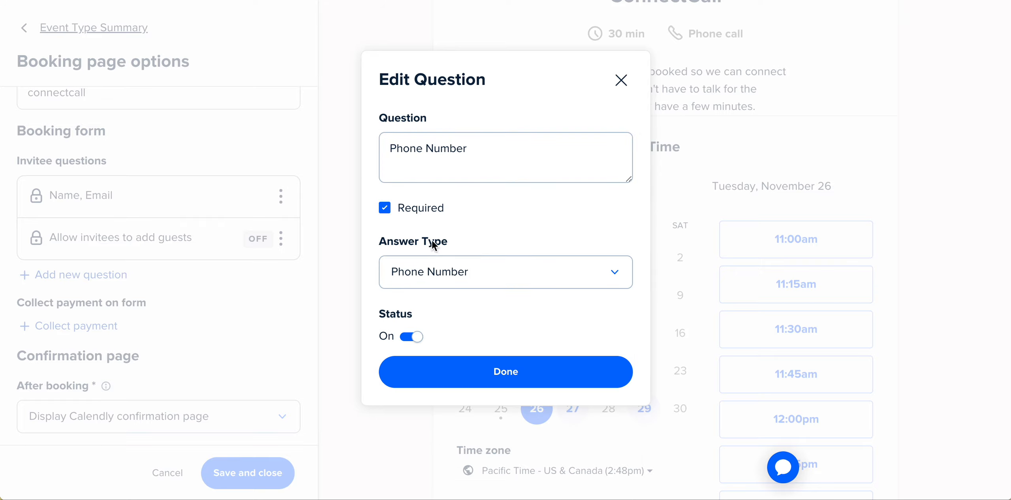
left_click(494, 373)
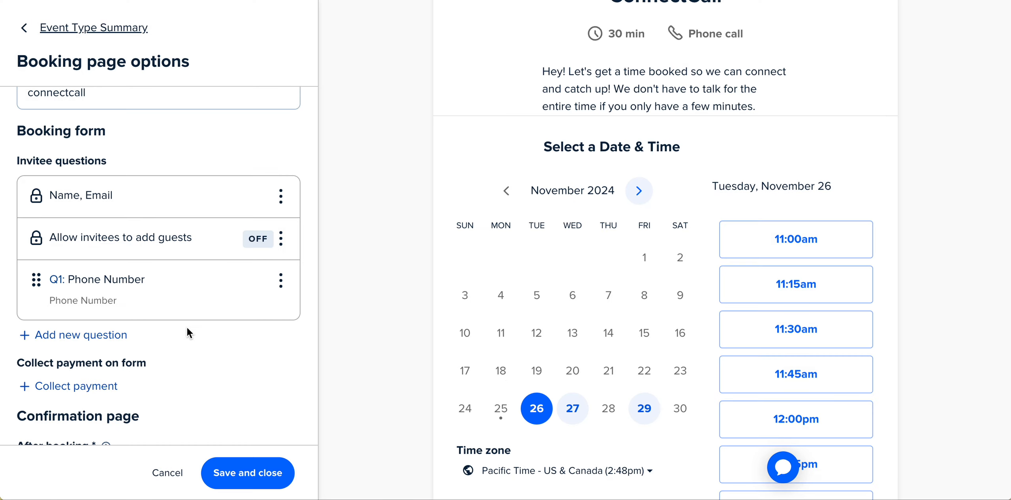
Save and close the booking page options.
scroll(187, 328, "down", 3)
scroll(184, 329, "down", 3)
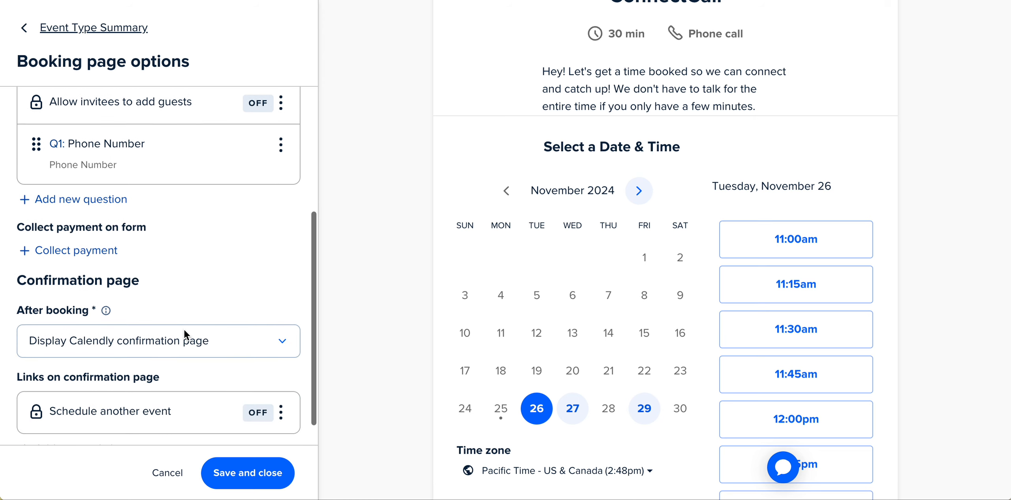
left_click(264, 318)
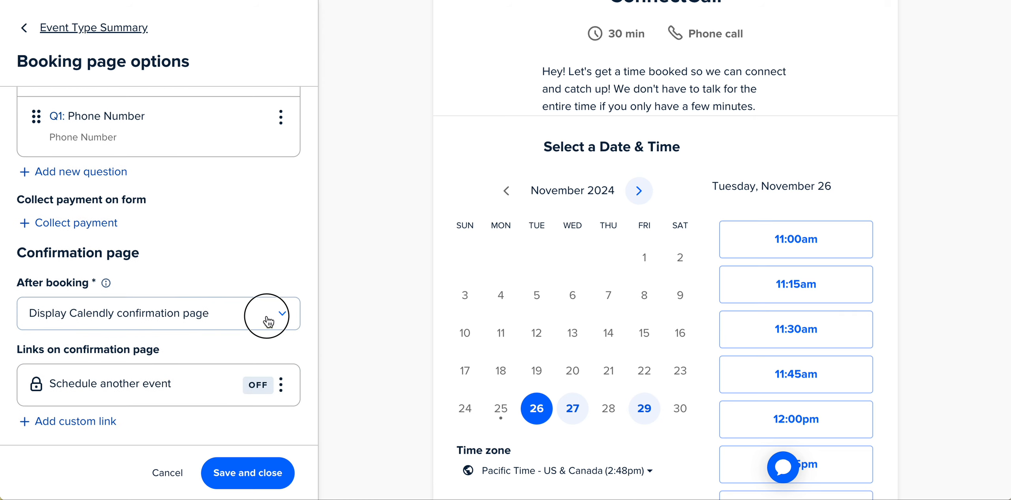
left_click(231, 251)
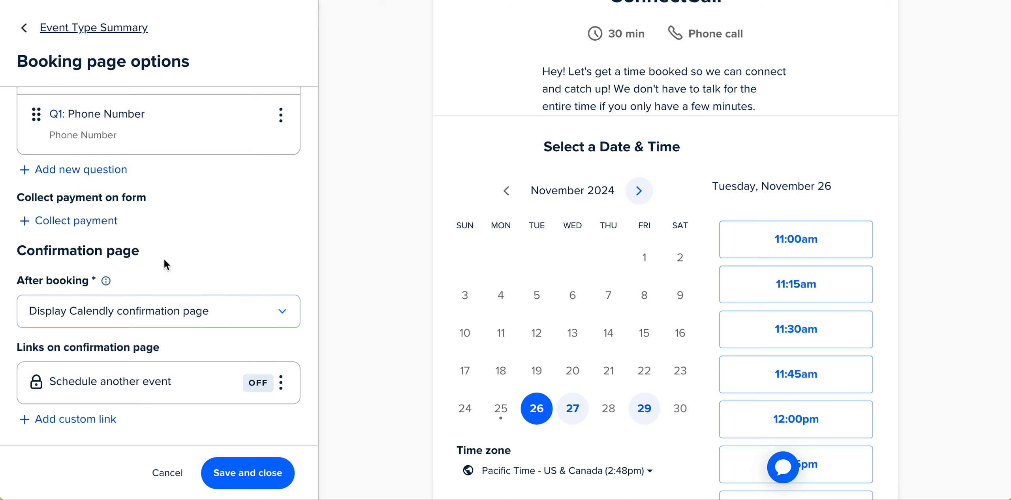
scroll(154, 221, "up", 4)
left_click(259, 470)
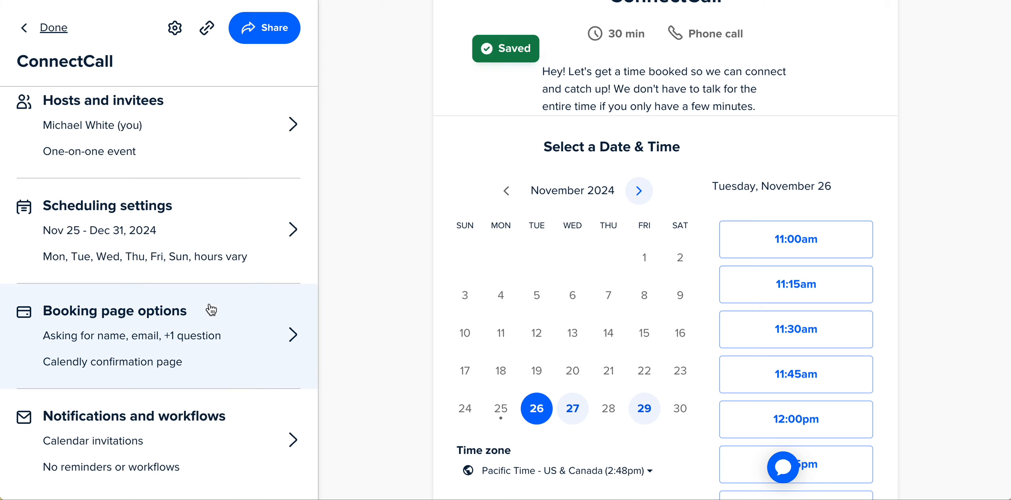
scroll(210, 307, "up", 2)
scroll(271, 314, "down", 2)
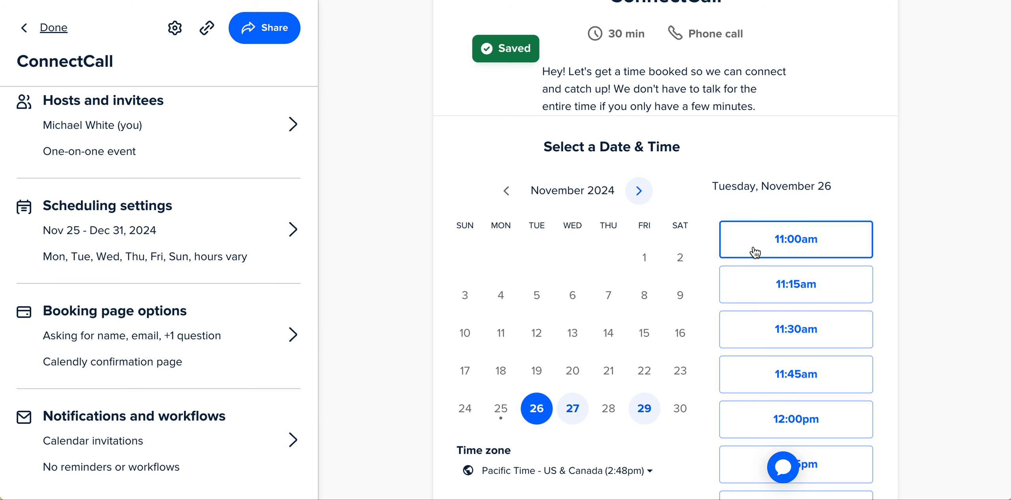
scroll(700, 176, "up", 2)
left_click(856, 20)
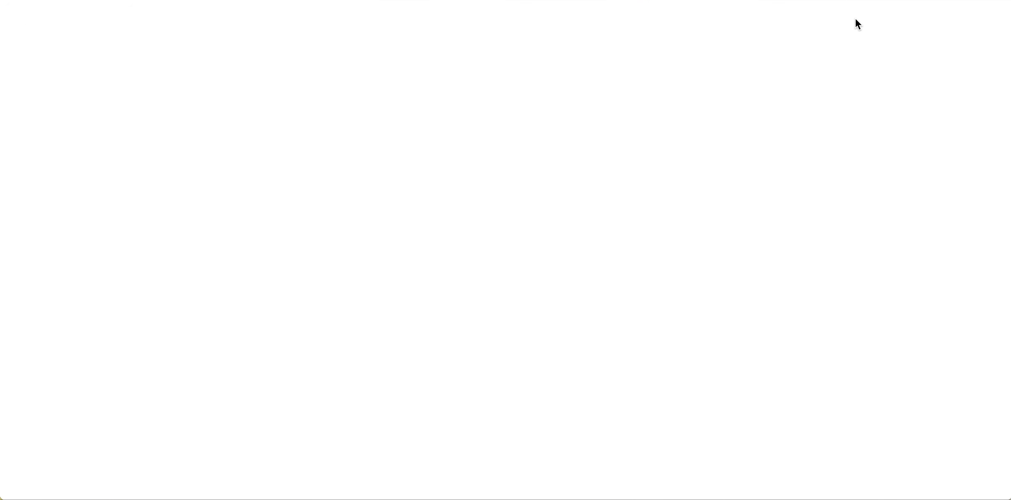
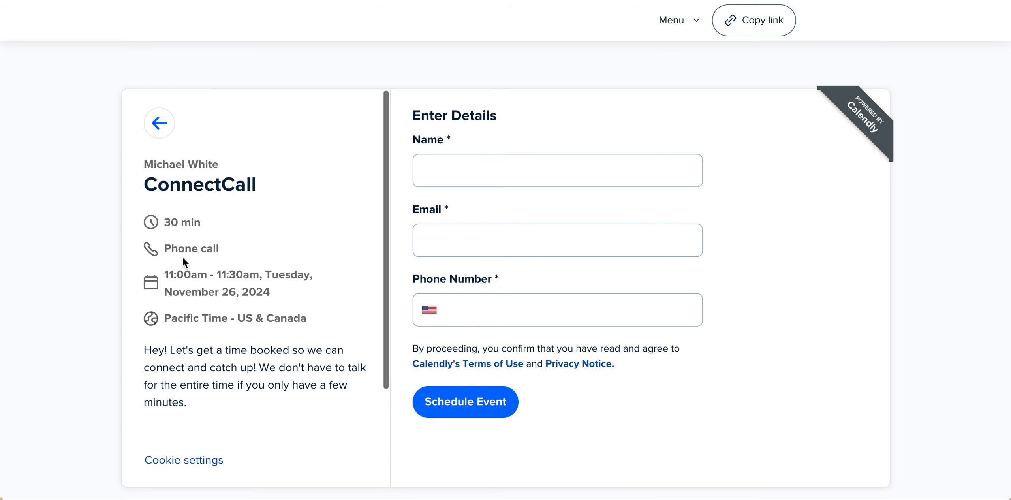
Try out the live booking form by filling in the invitee name and checking the email and phone fields.
left_click_drag(229, 245, 136, 244)
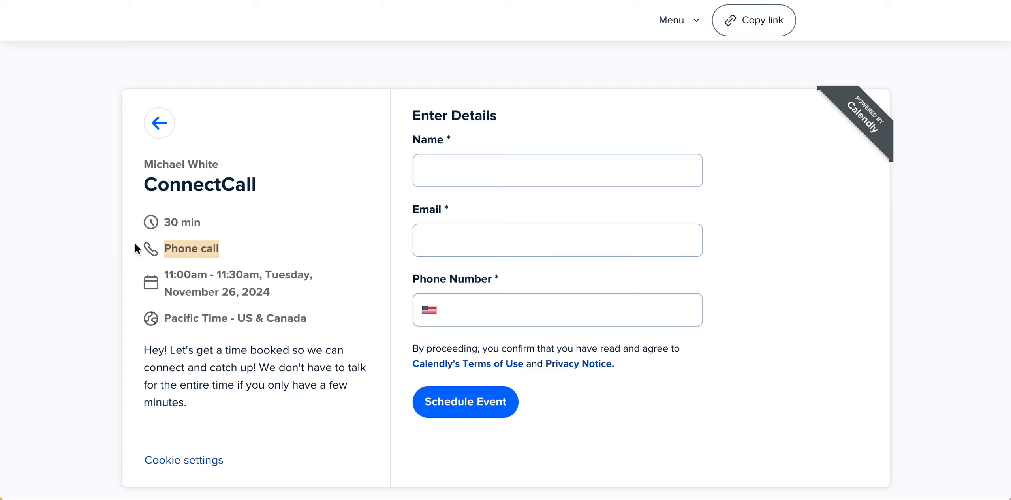
left_click(482, 174)
left_click(513, 216)
left_click(468, 234)
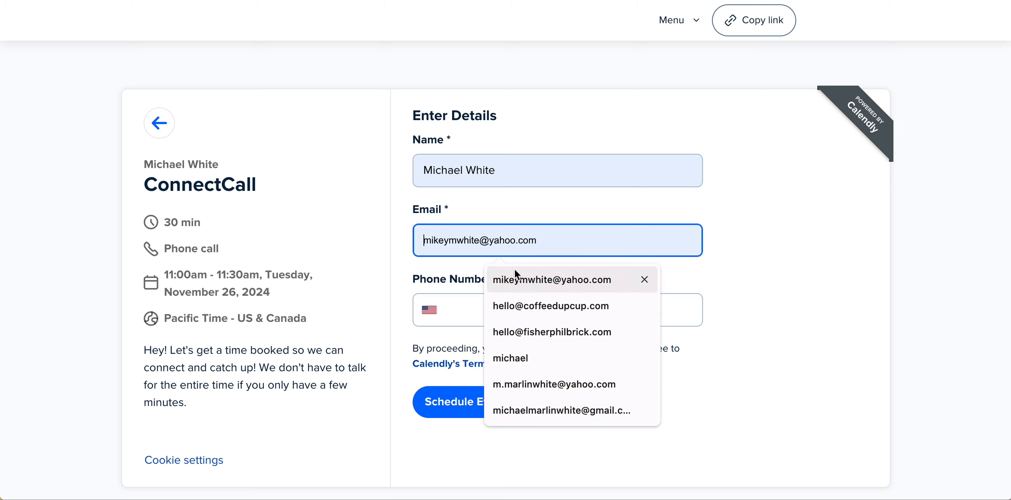
left_click(761, 231)
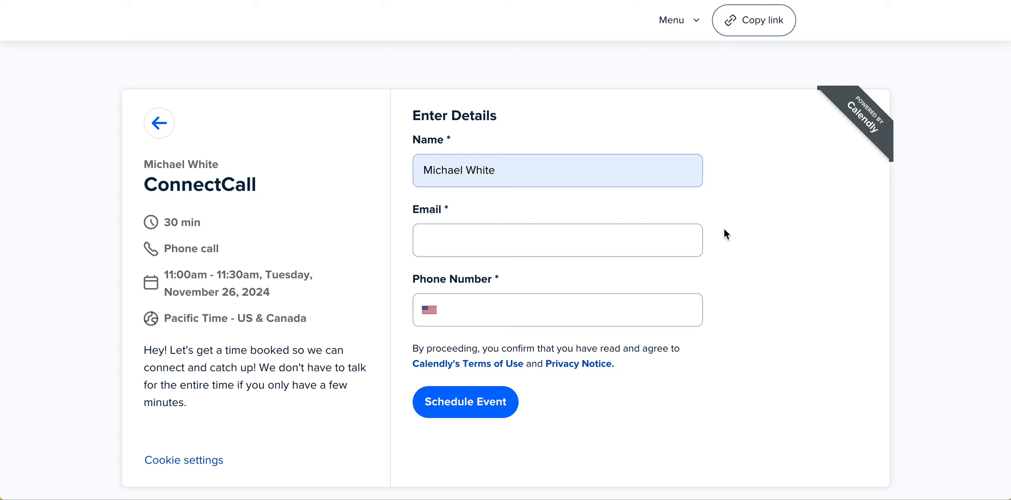
left_click(494, 309)
left_click(791, 387)
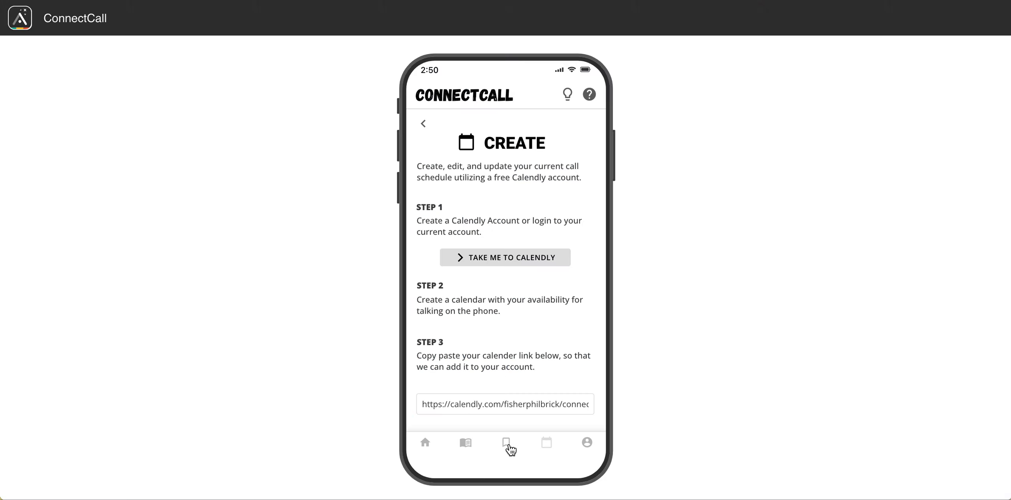
Open the Create screen of the ConnectCall prototype's schedule section and go to its calendar link field.
left_click(561, 441)
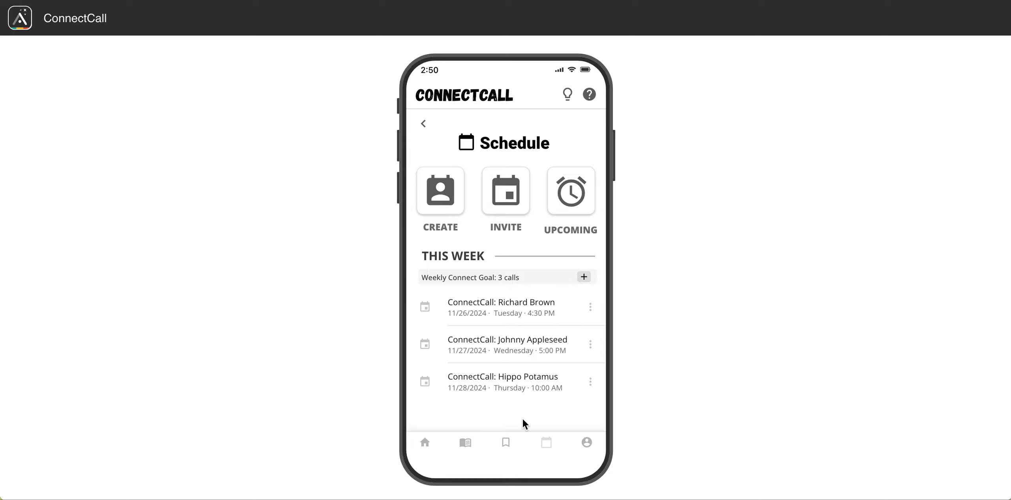
left_click(450, 189)
left_click(473, 263)
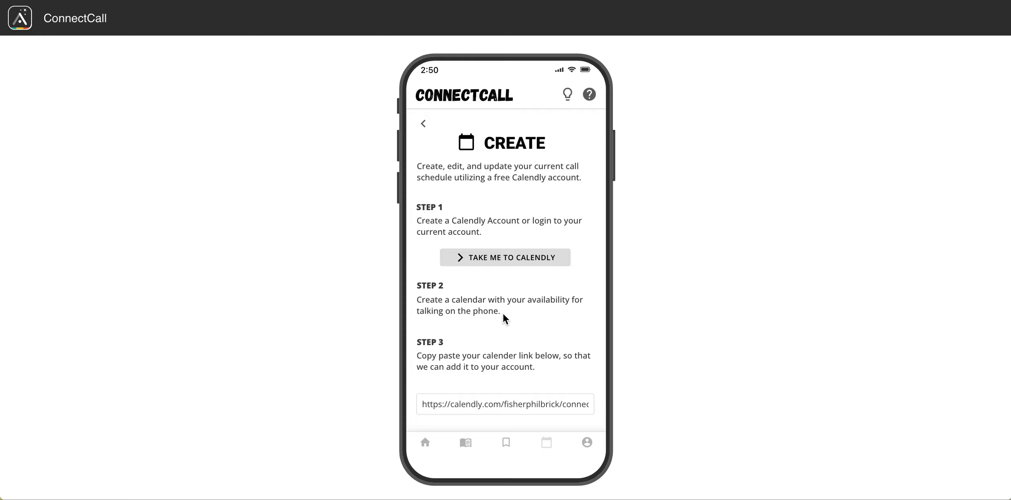
scroll(507, 348, "down", 2)
left_click(516, 365)
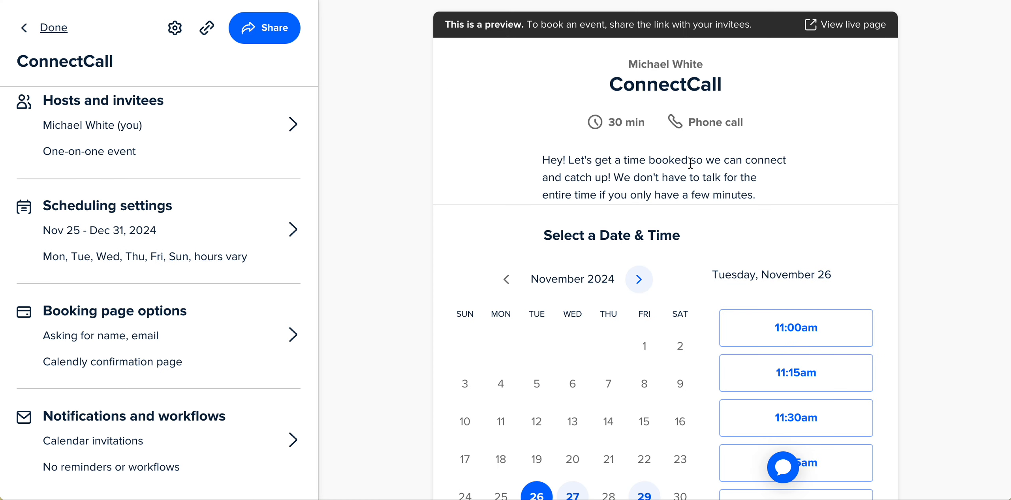
Copy the ConnectCall scheduling link and select the calendar link field in the ConnectCall prototype.
left_click(266, 30)
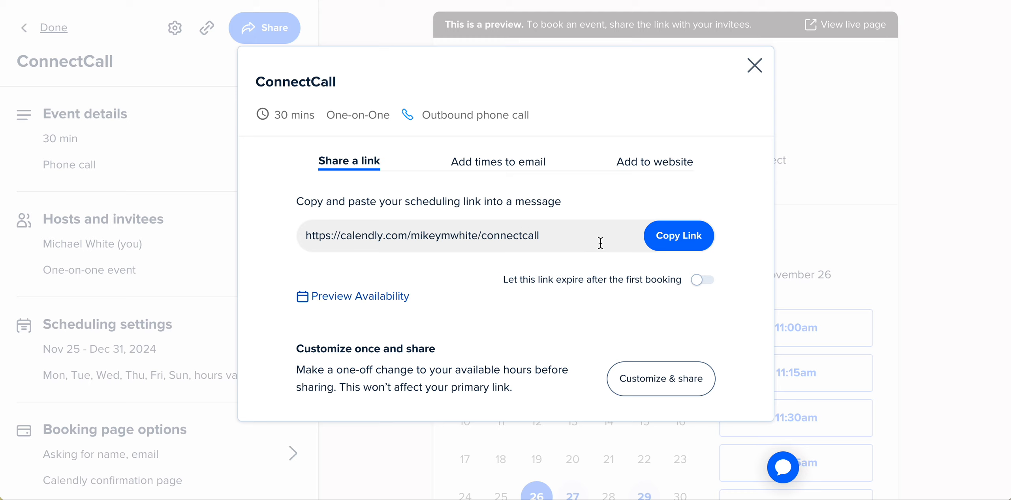
left_click(665, 242)
key("super+Tab")
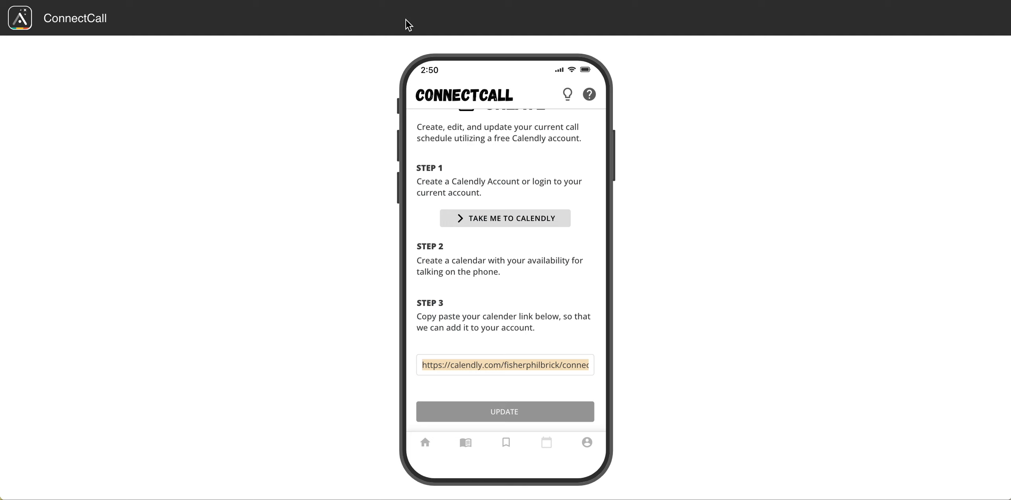
double_click(491, 365)
triple_click(491, 365)
Close the share dialog and return to the event types list.
key("super+Tab")
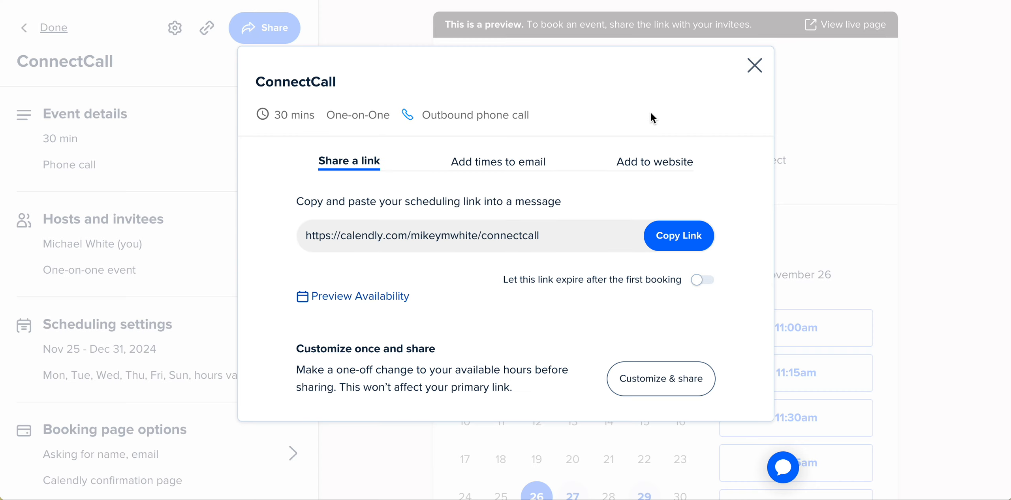
left_click(754, 65)
left_click(53, 27)
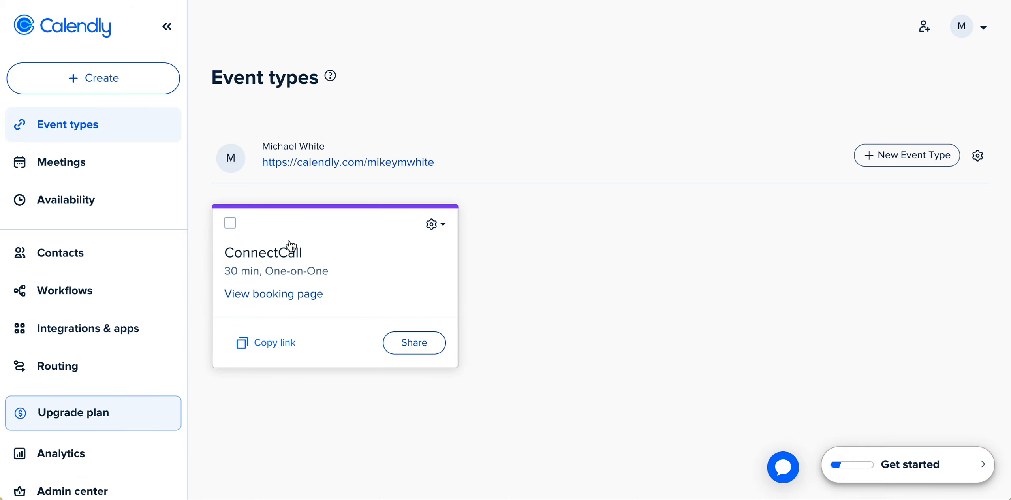
Open the ConnectCall booking page and browse the available time slots on Friday, November 29.
left_click(165, 90)
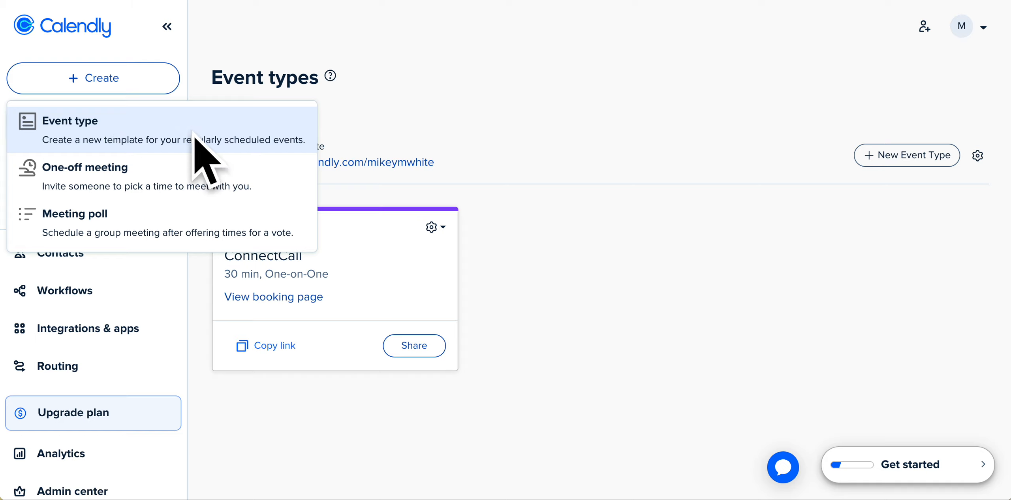
left_click(562, 257)
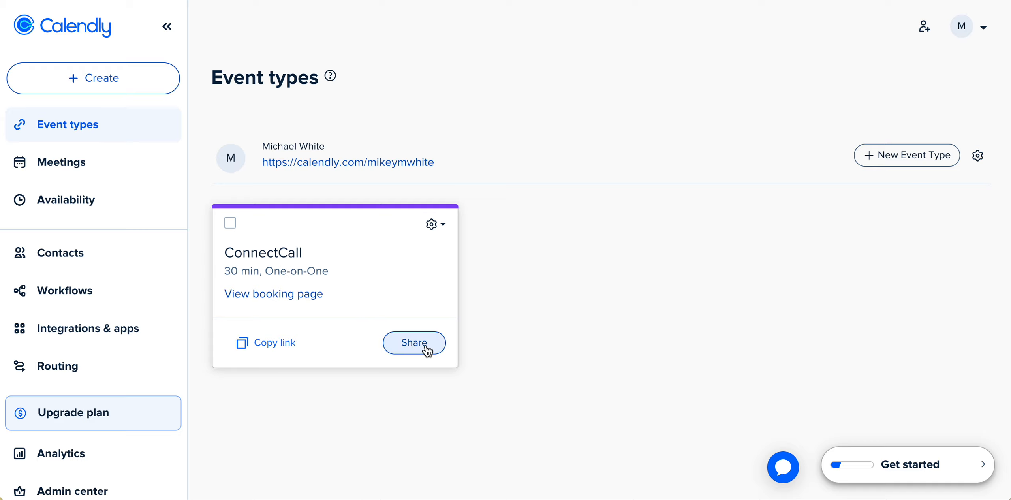
left_click(291, 295)
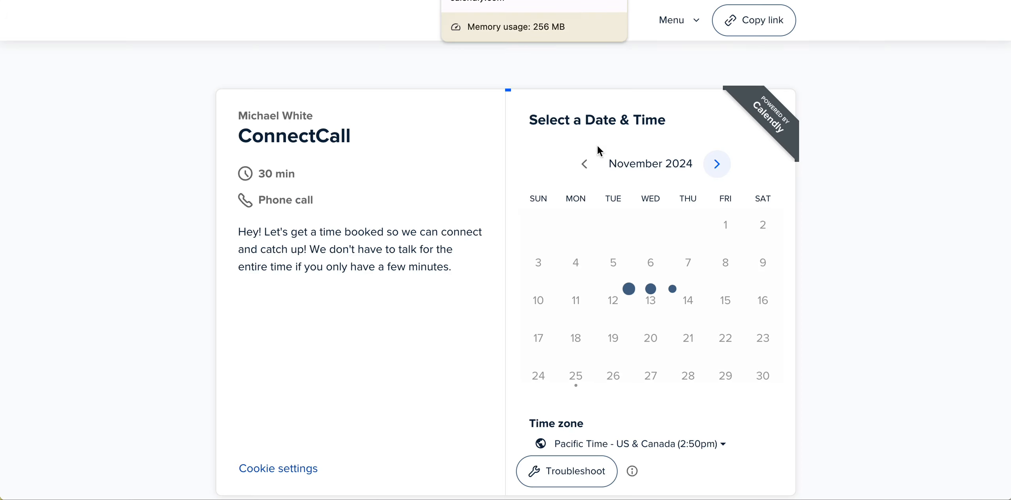
left_click(725, 376)
scroll(786, 354, "down", 5)
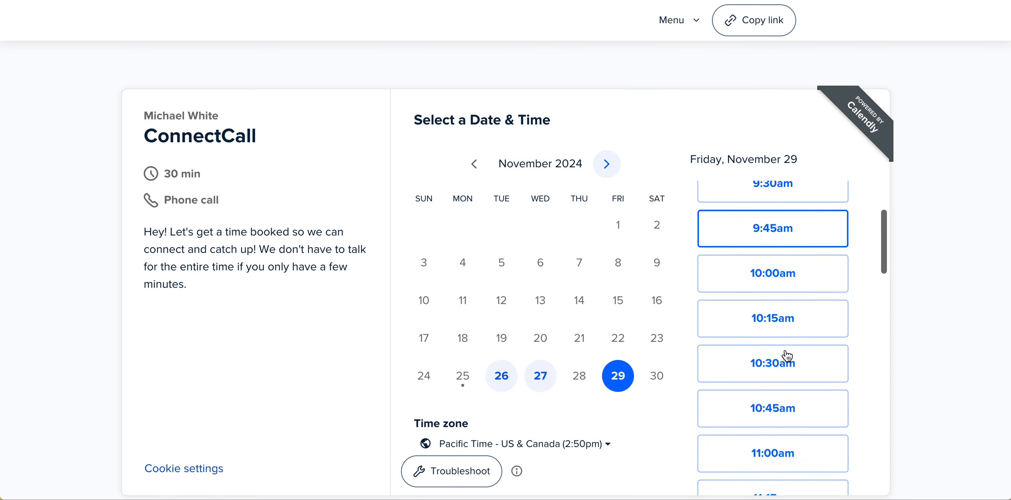
scroll(787, 356, "up", 5)
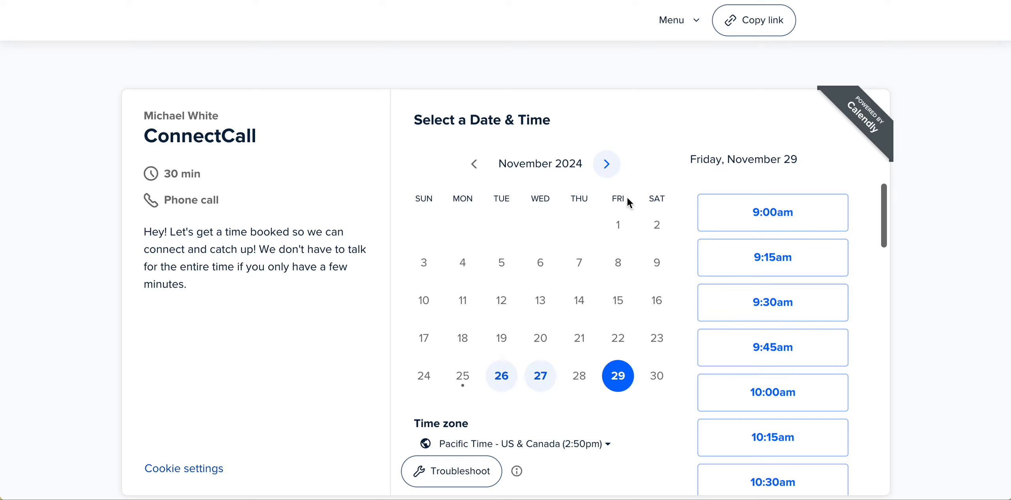
scroll(852, 237, "down", 14)
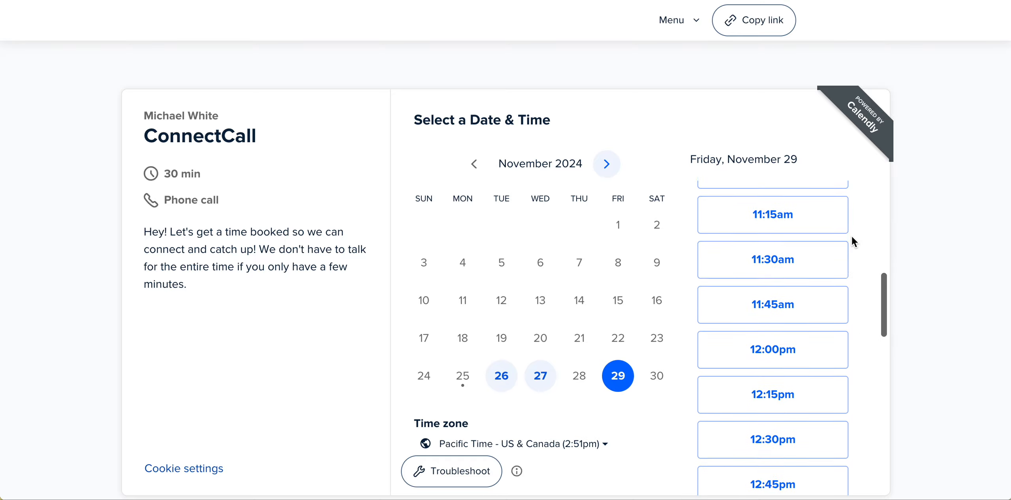
scroll(852, 237, "down", 8)
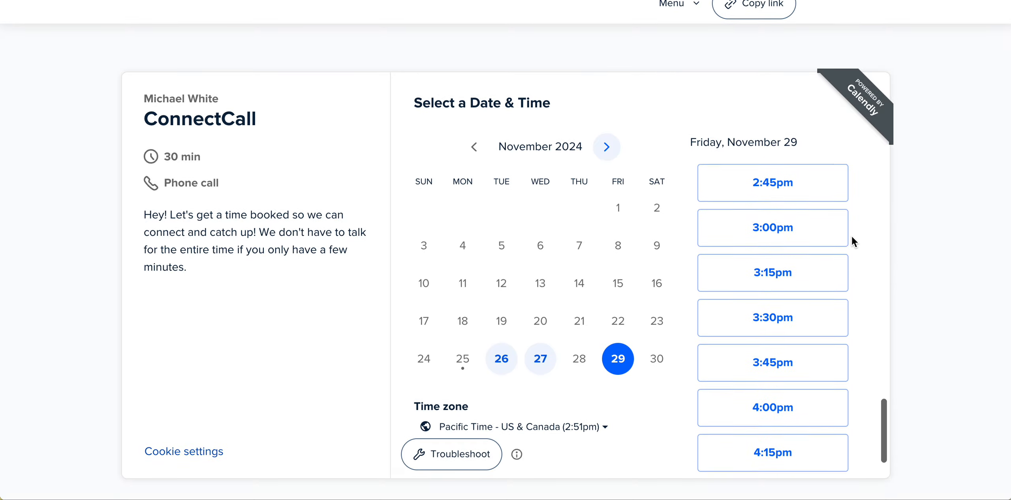
scroll(852, 237, "up", 14)
scroll(851, 235, "up", 9)
scroll(851, 235, "down", 17)
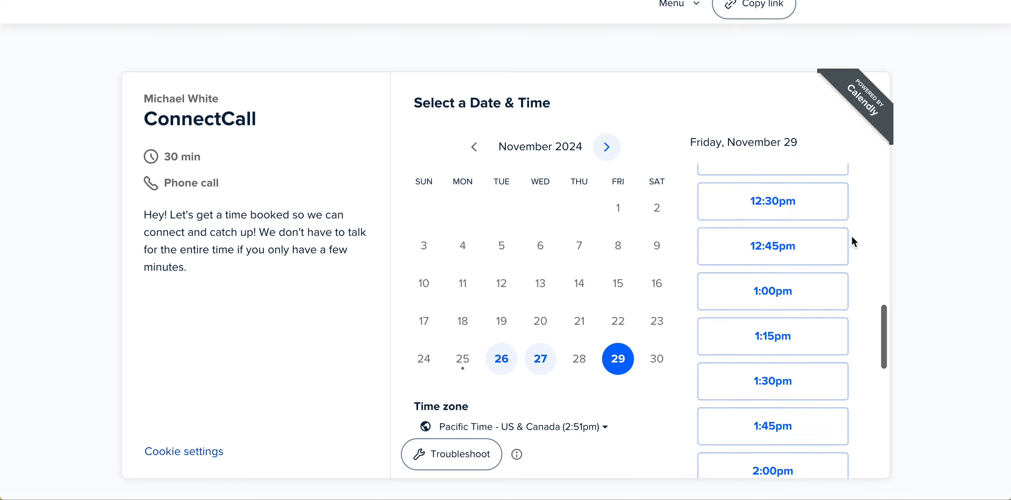
scroll(809, 382, "down", 3)
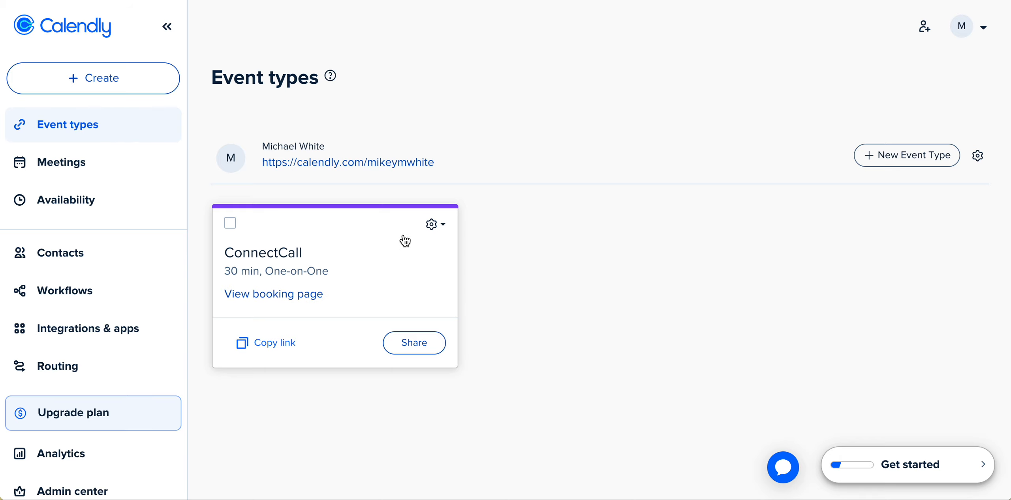
Open the ConnectCall event for editing and review its event details and hosts and invitees settings.
left_click(432, 224)
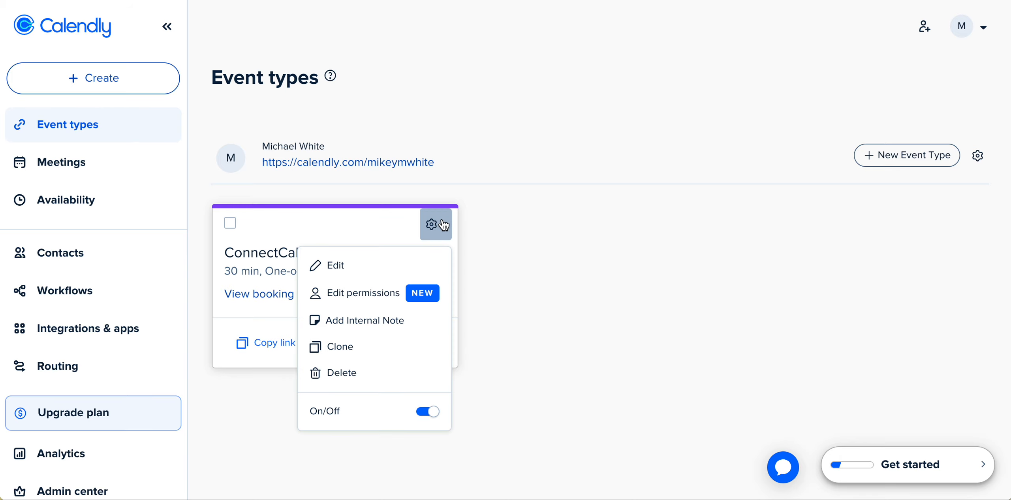
left_click(347, 269)
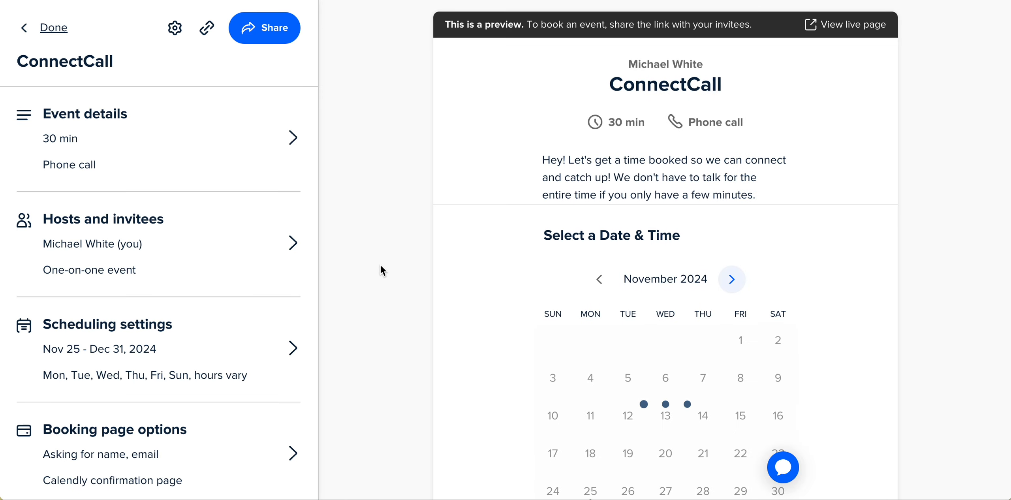
left_click_drag(109, 60, 16, 62)
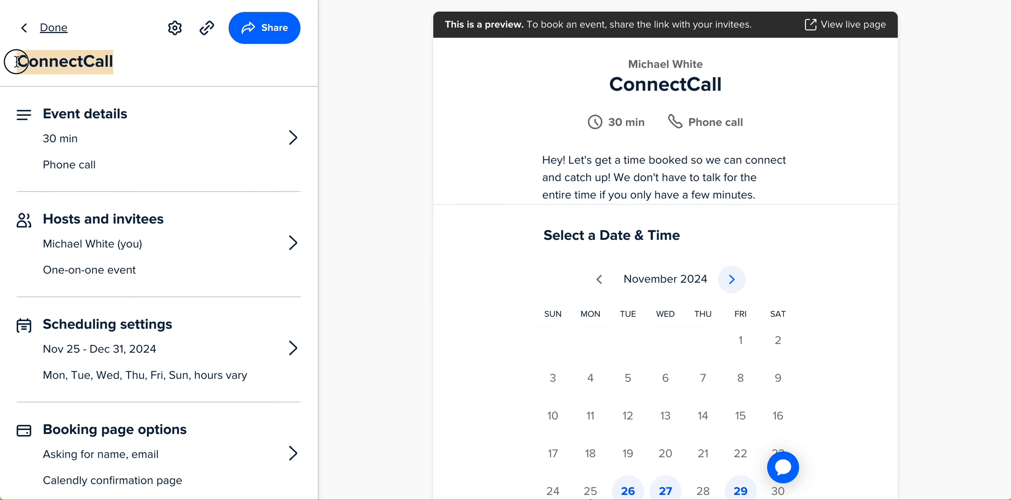
left_click(272, 194)
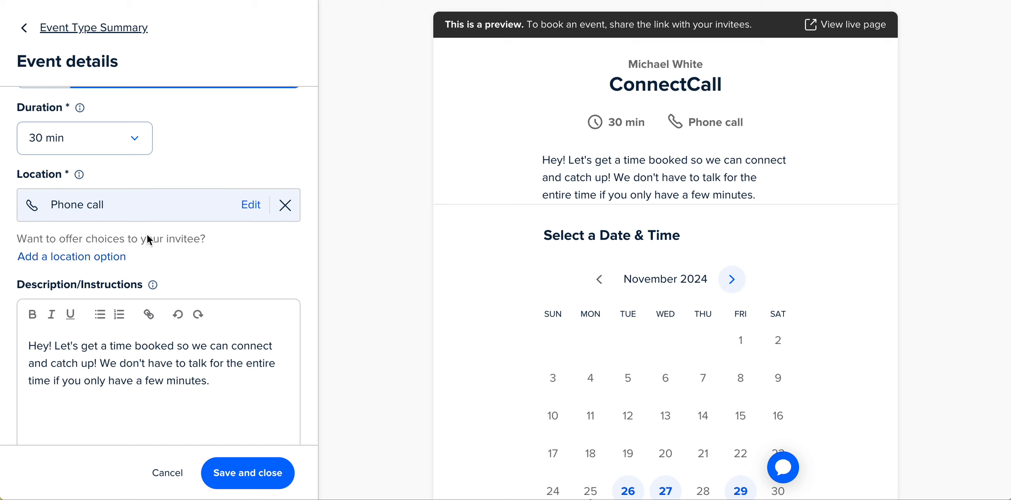
scroll(207, 260, "down", 1)
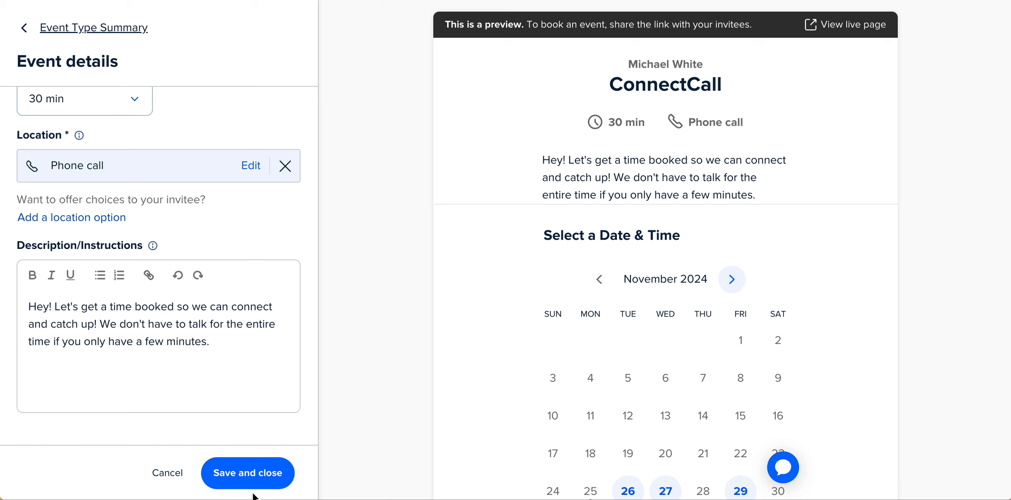
left_click(263, 474)
left_click(230, 247)
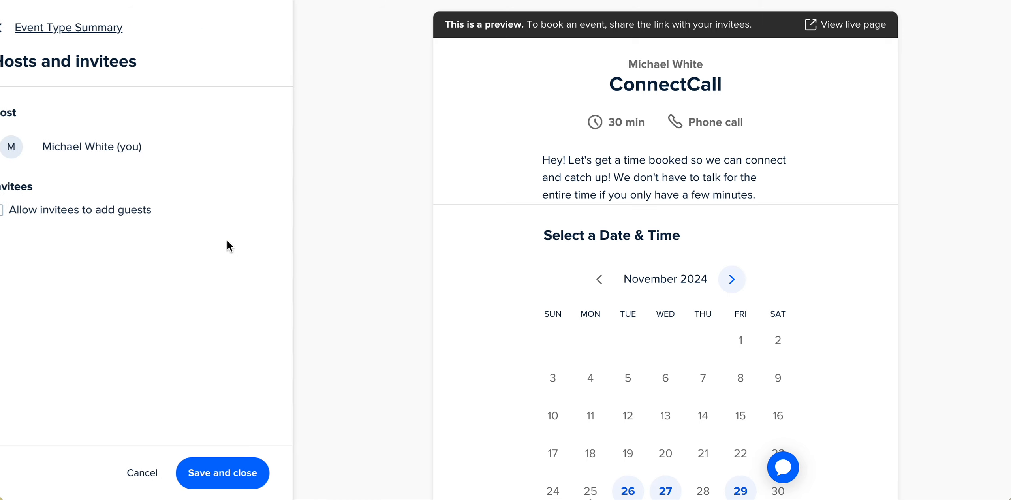
left_click(212, 473)
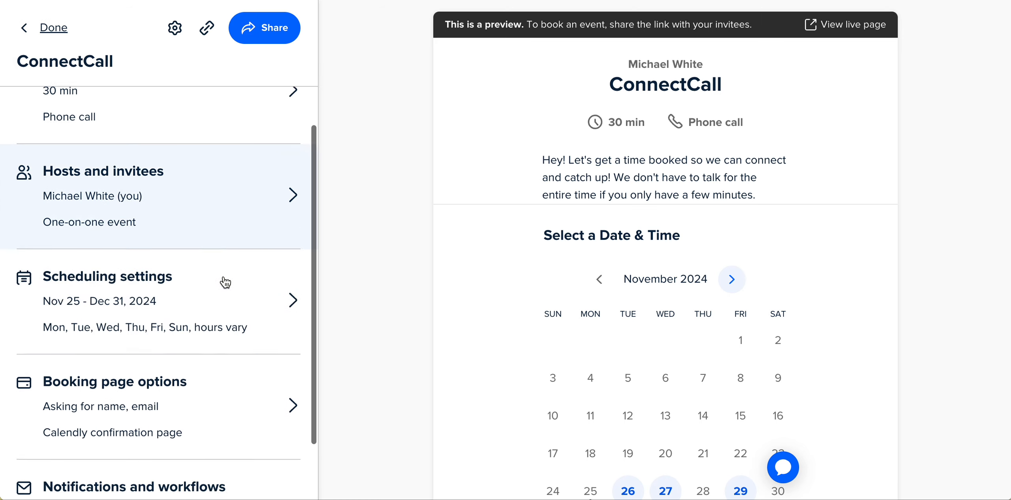
Review the scheduling settings, event limits and weekly available hours, then close them.
scroll(225, 282, "down", 2)
left_click(267, 219)
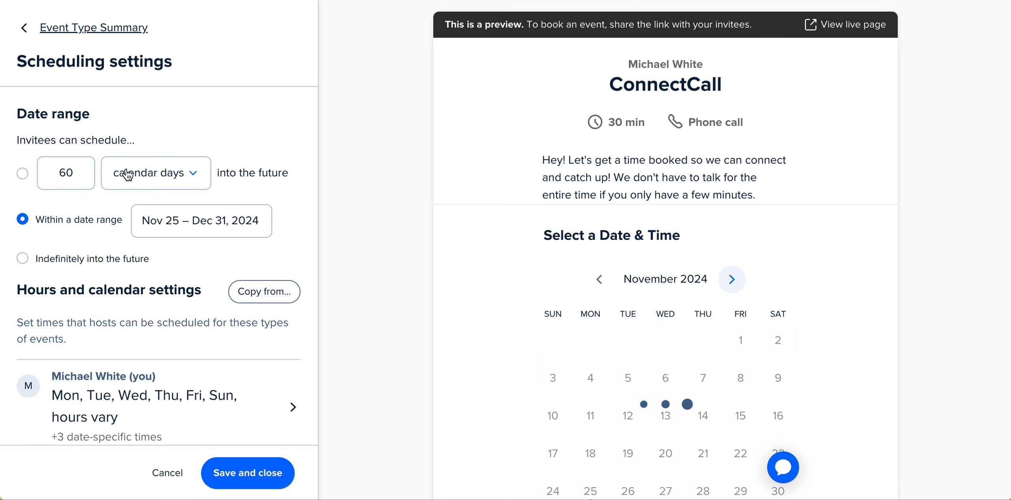
scroll(193, 303, "down", 8)
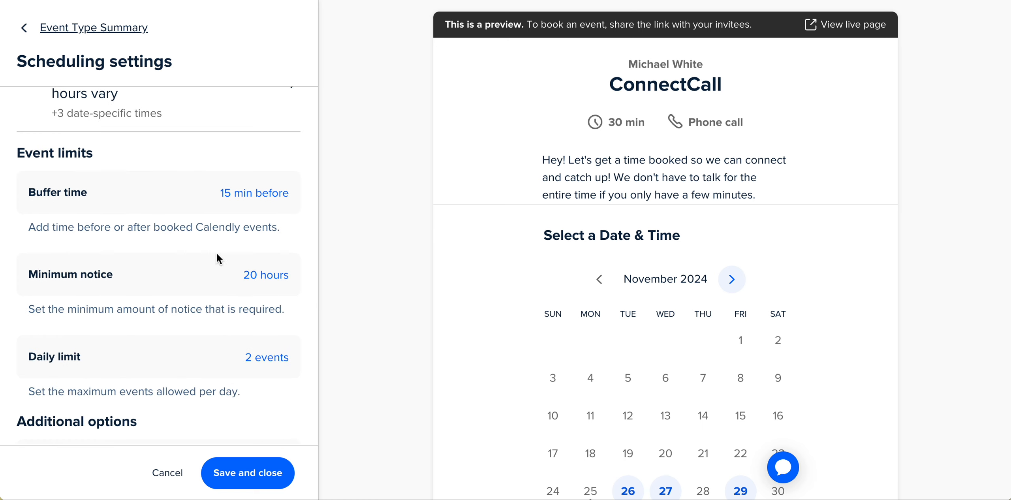
scroll(229, 281, "down", 4)
scroll(229, 281, "up", 8)
scroll(228, 277, "up", 3)
left_click(281, 334)
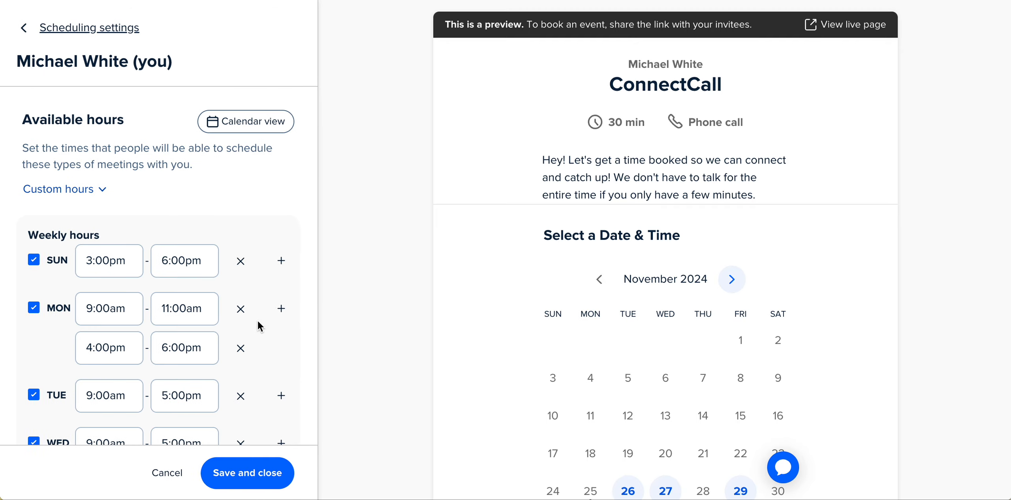
scroll(226, 307, "down", 5)
scroll(235, 307, "up", 5)
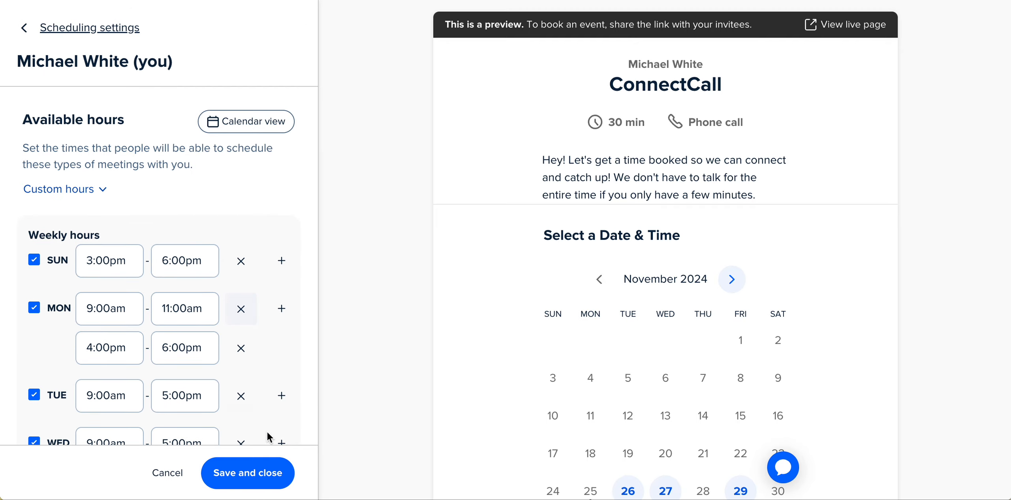
left_click(262, 477)
scroll(230, 304, "down", 3)
scroll(221, 316, "up", 5)
left_click(255, 473)
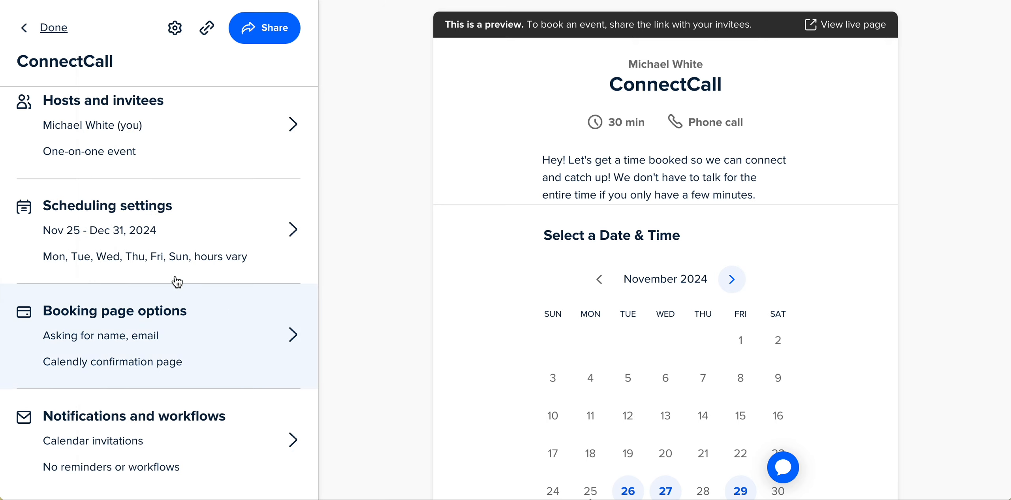
Review the booking page options, including the event link and invitee questions, then close them.
left_click(221, 318)
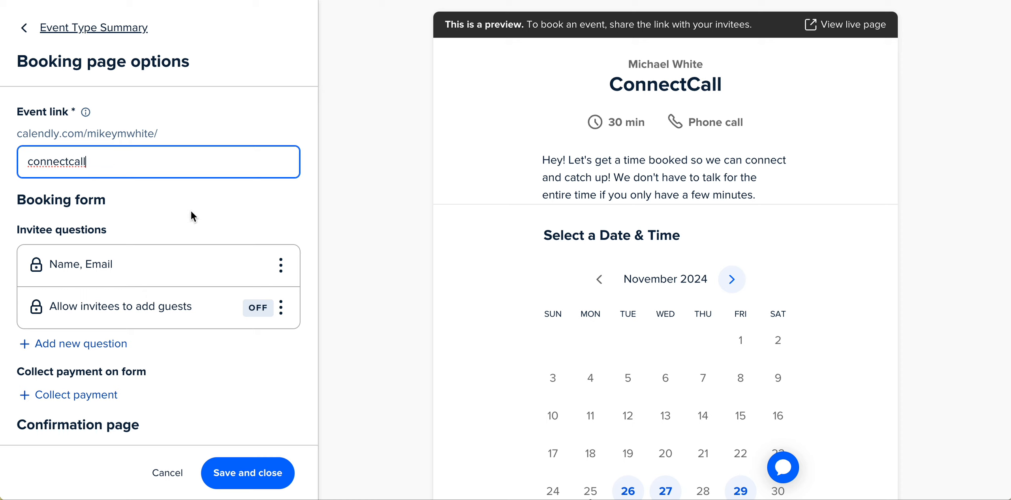
scroll(191, 213, "down", 2)
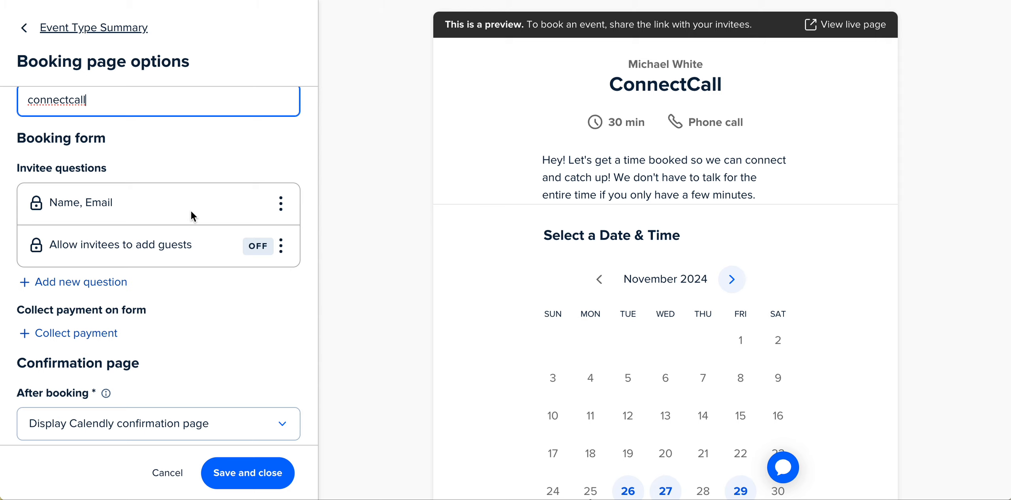
scroll(180, 270, "down", 3)
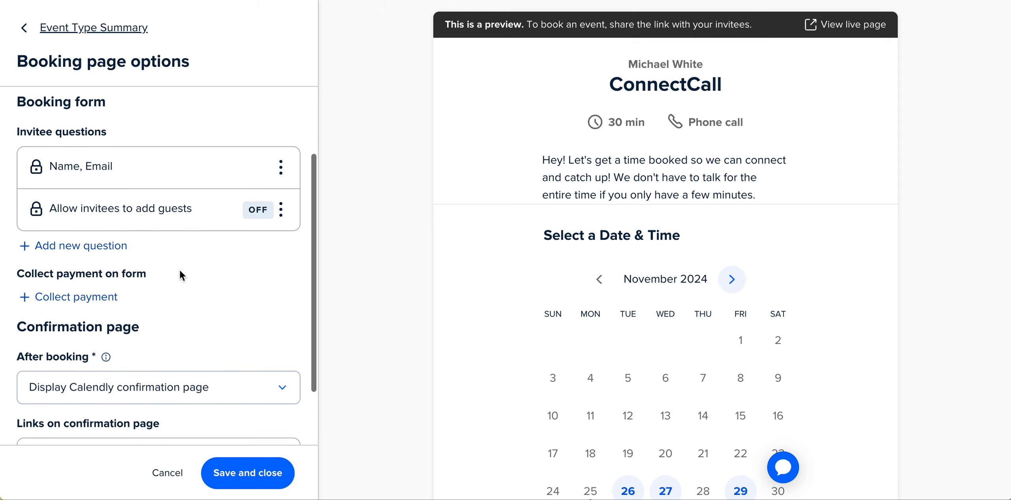
scroll(180, 272, "up", 4)
scroll(180, 272, "down", 2)
left_click(253, 471)
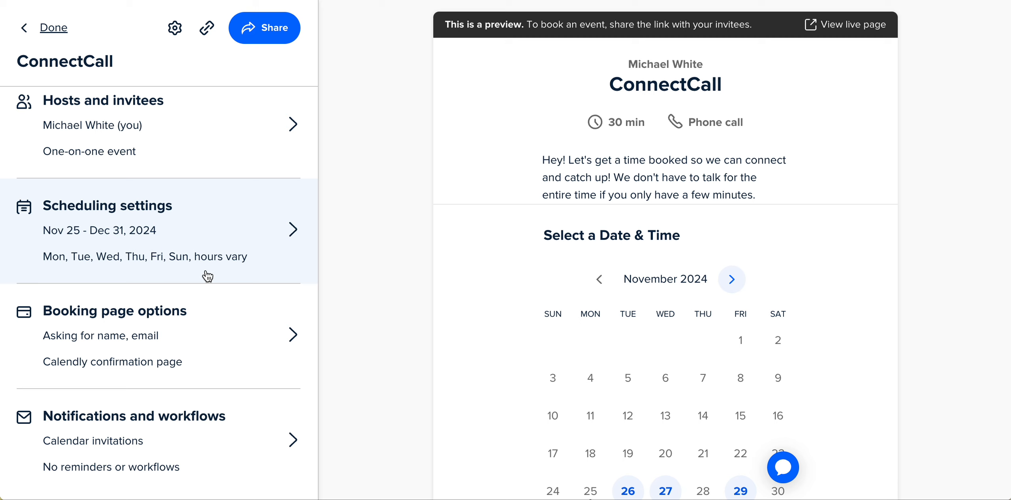
Review the notification settings and the text reminder message and timing, then return to the notifications list.
left_click(248, 443)
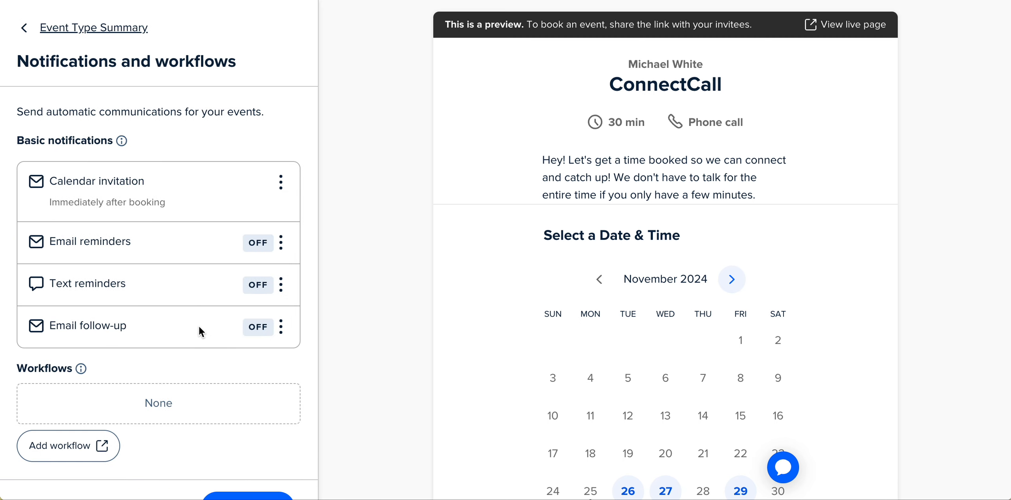
scroll(207, 326, "down", 2)
scroll(206, 326, "up", 2)
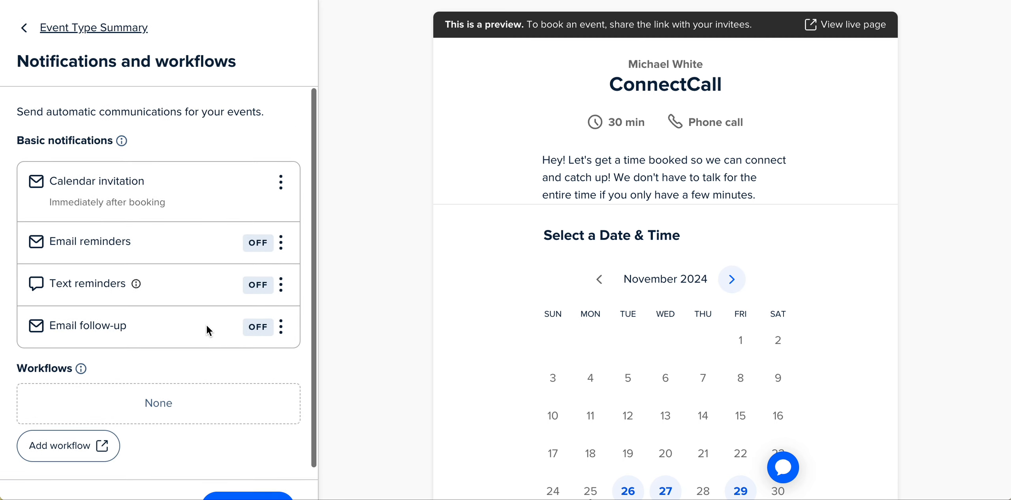
left_click(282, 287)
left_click(285, 314)
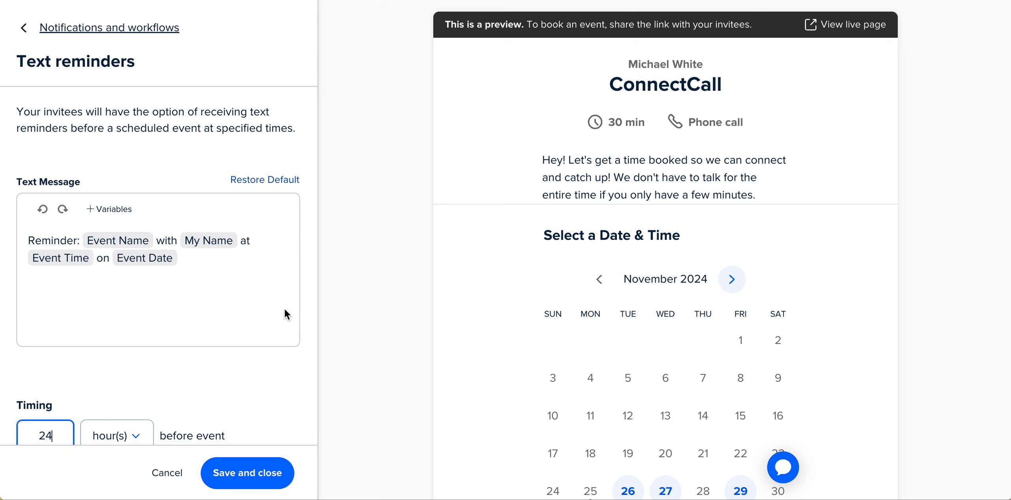
scroll(212, 312, "down", 3)
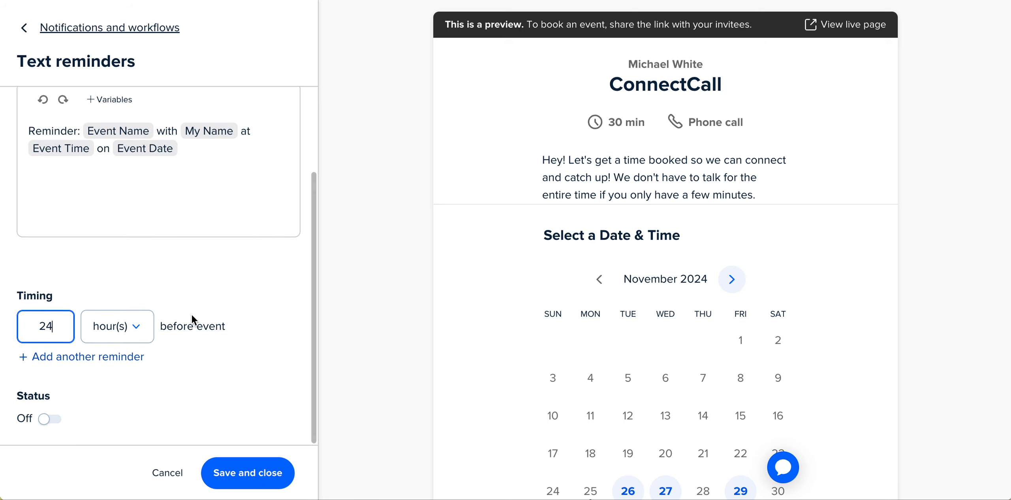
scroll(192, 319, "up", 3)
scroll(192, 319, "down", 3)
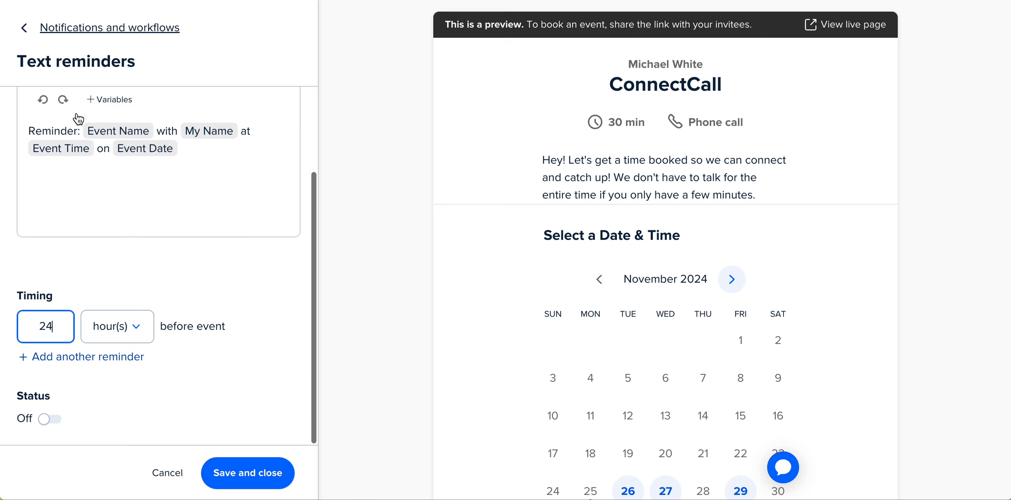
key("Return")
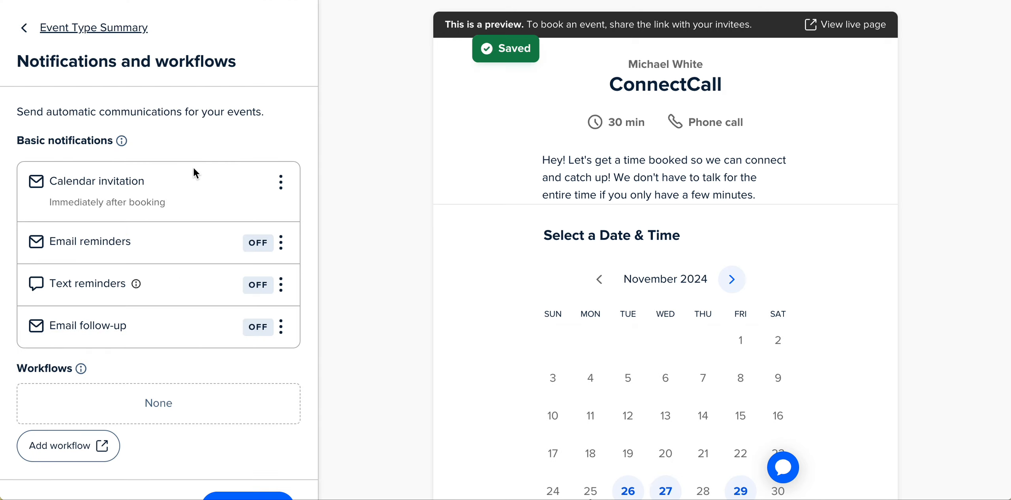
Switch to the ConnectCall app prototype, open the Schedule invite list and send Michael an invite through Messages.
left_click(41, 29)
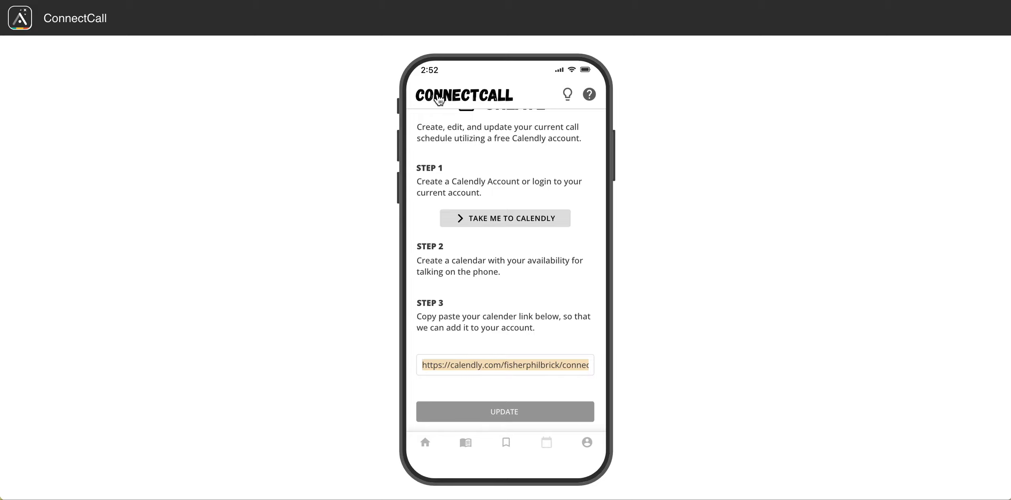
scroll(440, 95, "up", 2)
left_click(424, 123)
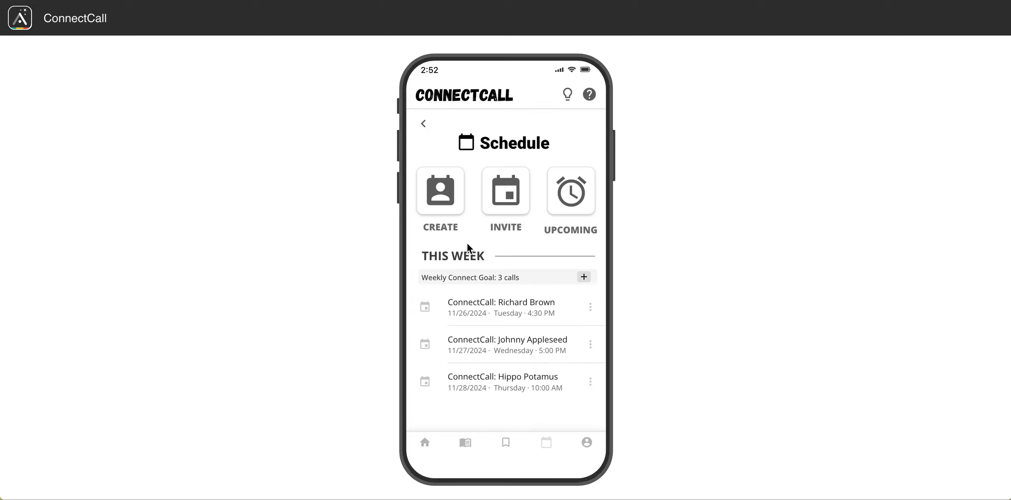
left_click(501, 197)
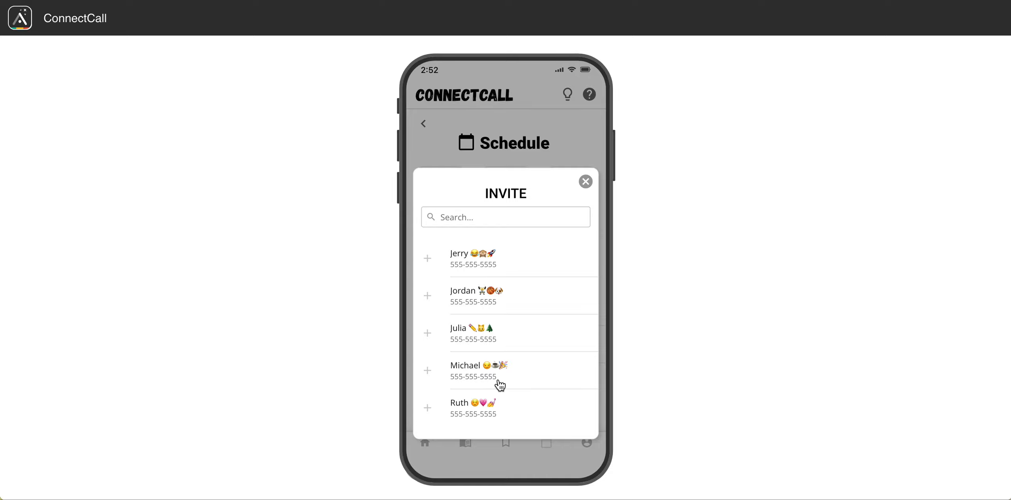
left_click(528, 373)
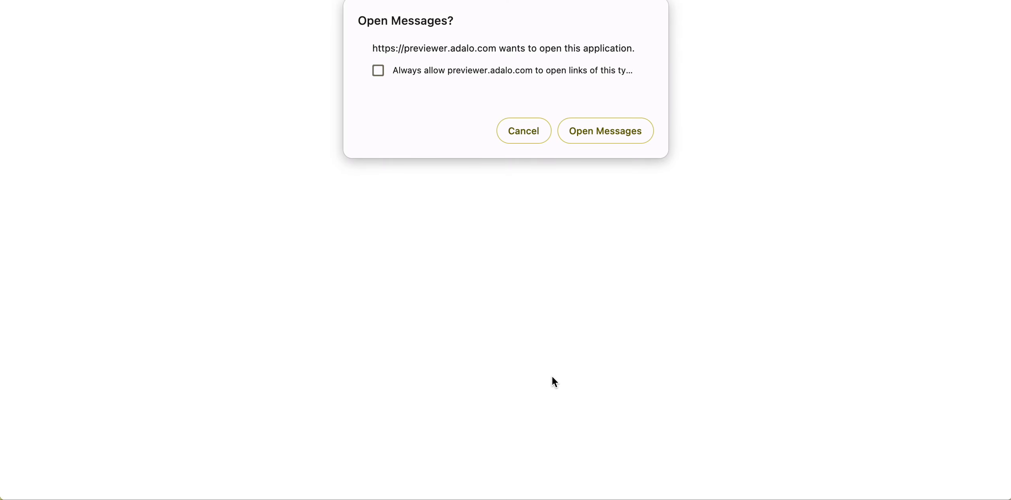
left_click(586, 136)
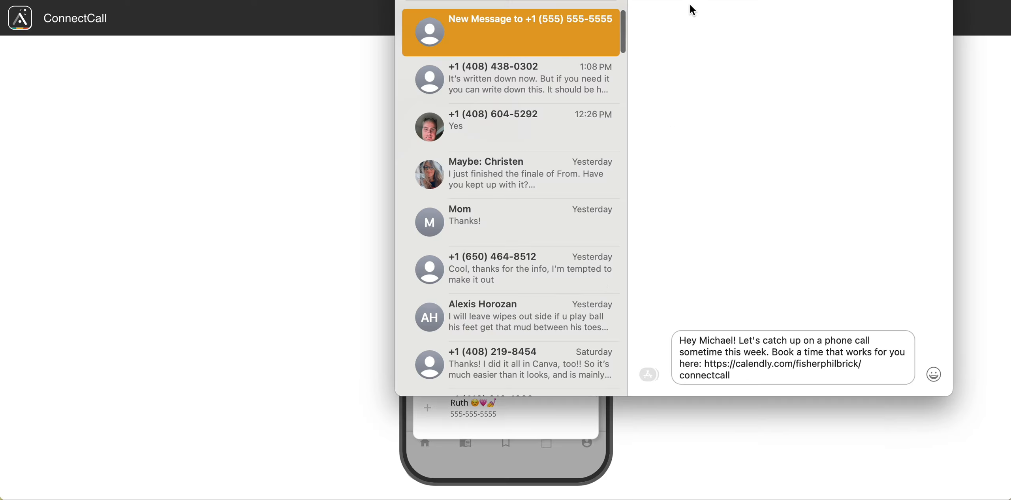
Copy the Calendly link from the invite message and open it in a new browser tab.
left_click_drag(574, 0, 0, 0)
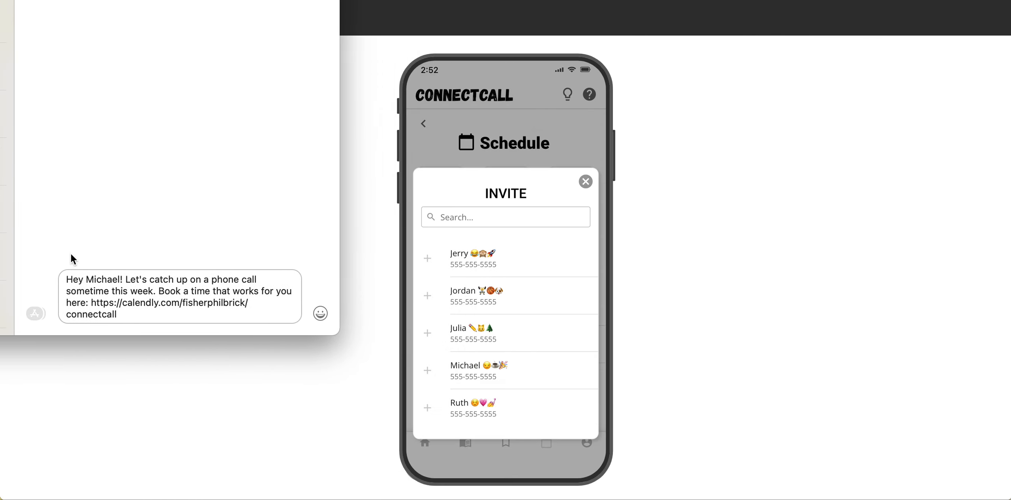
left_click_drag(131, 313, 93, 303)
key("super+c")
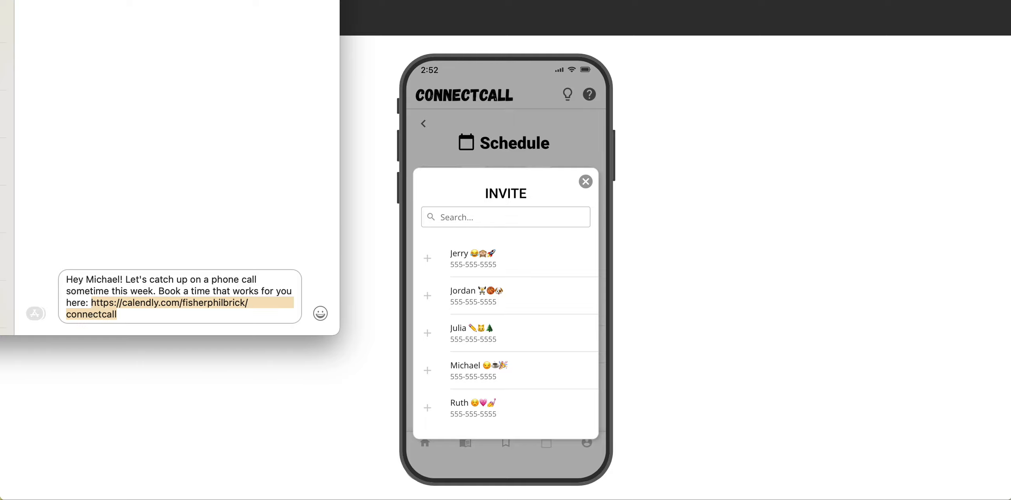
key("super+Tab")
key("super+t")
key("super+v")
key("Return")
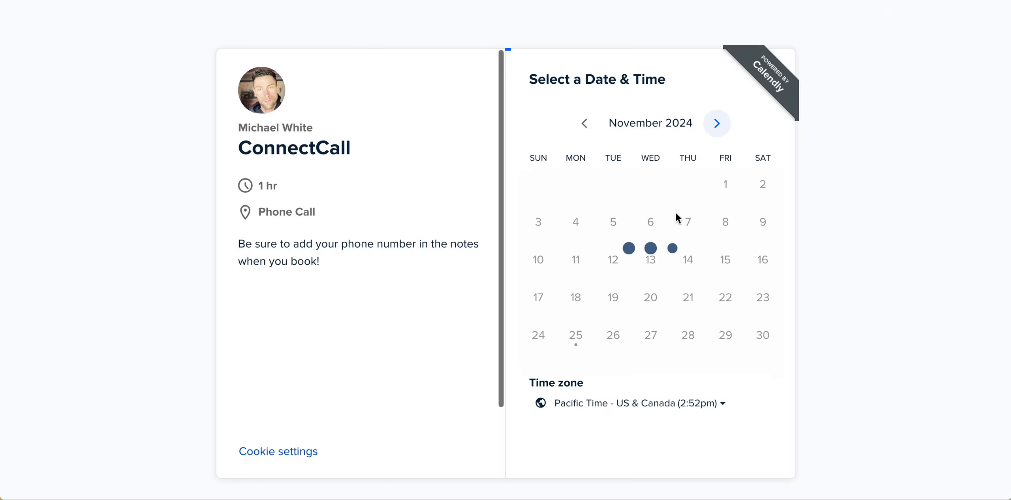
Pick Tuesday, November 26 at 10:00am on the ConnectCall booking page and continue.
left_click(613, 335)
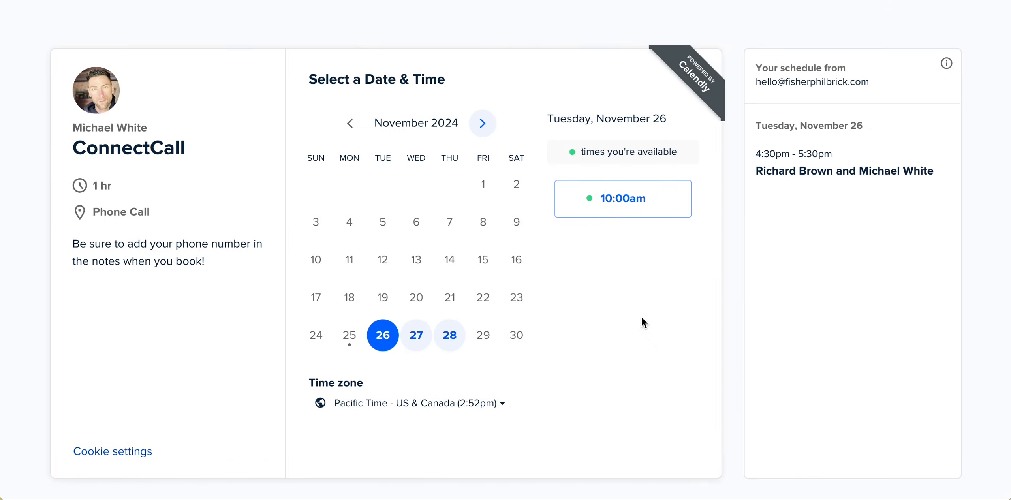
left_click(648, 205)
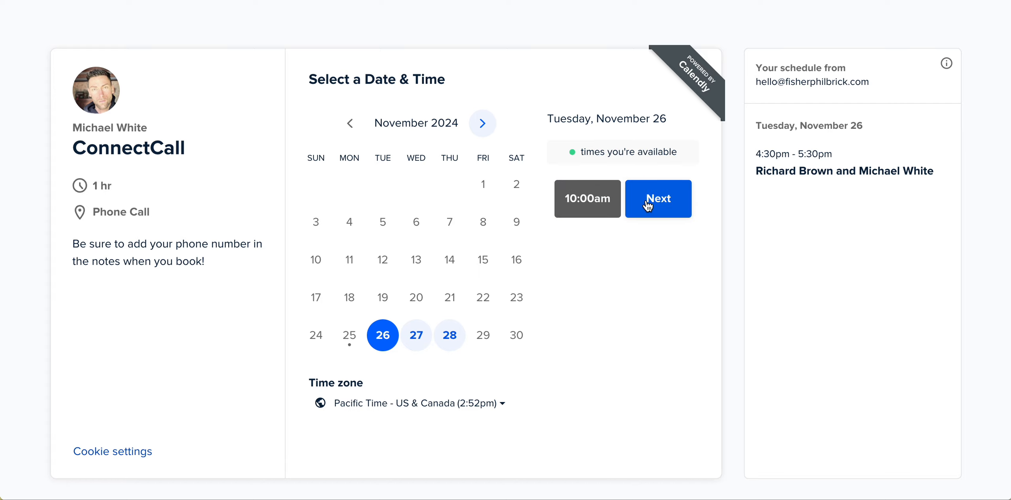
left_click(648, 204)
left_click(537, 131)
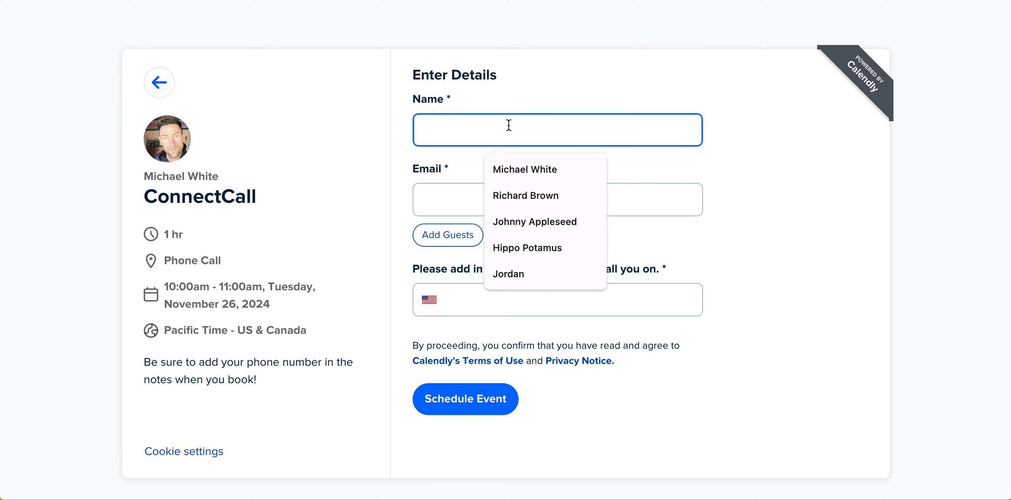
Fill in the invitee's name, e-mail and phone number, then schedule the event.
type("Kitty")
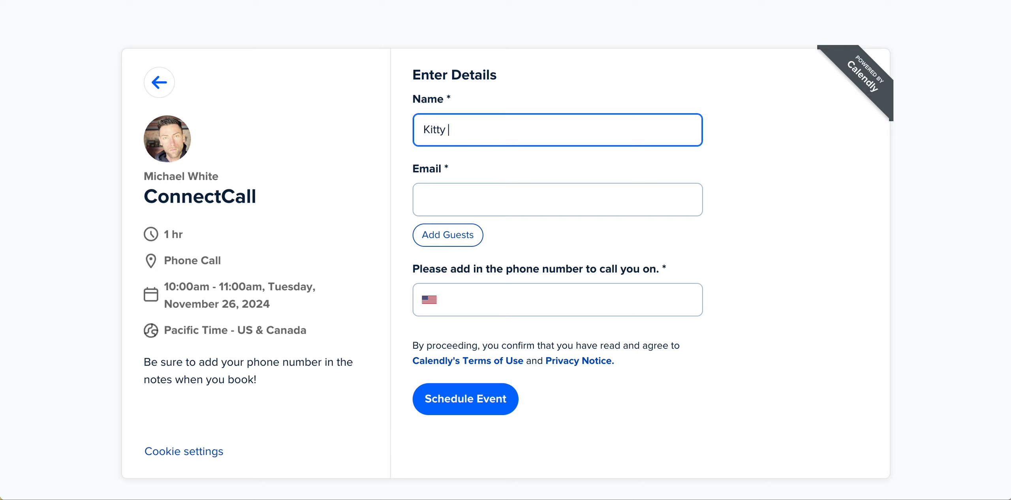
left_click(494, 200)
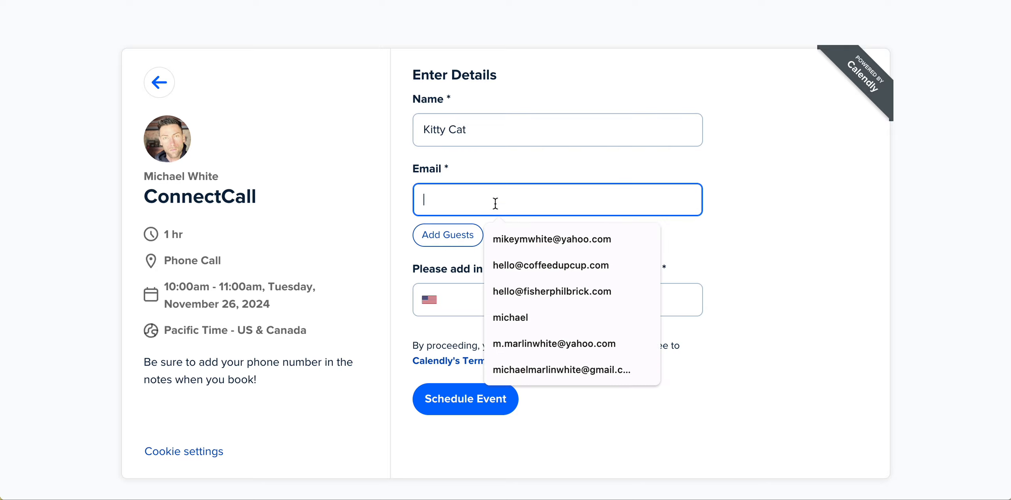
left_click(536, 236)
left_click(500, 300)
left_click(522, 339)
left_click(493, 397)
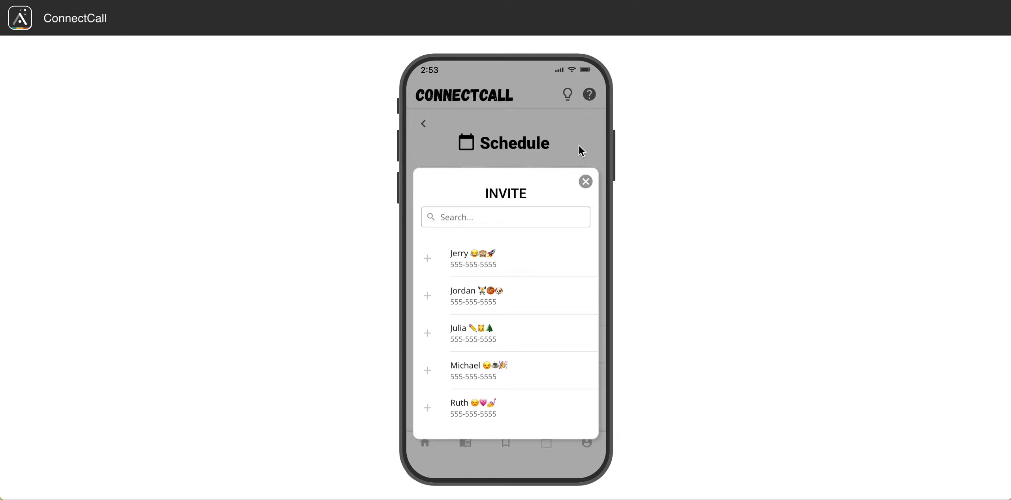
Return to the app schedule, open the new call's details, try Call Now, then close the details.
left_click(585, 181)
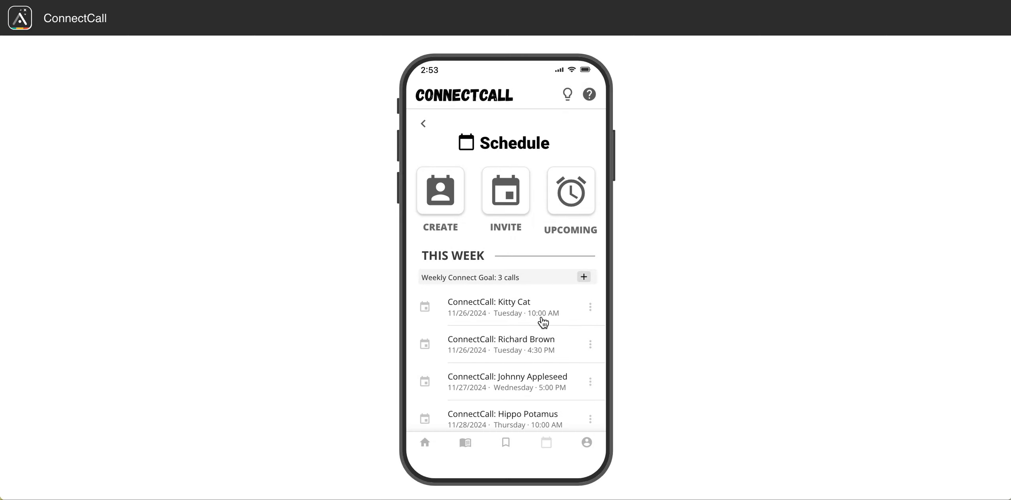
left_click(511, 308)
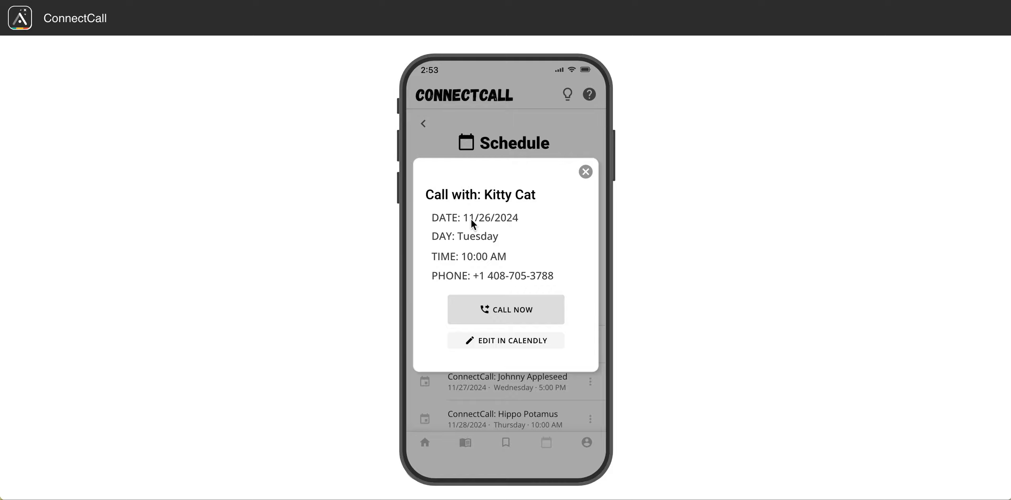
left_click(514, 309)
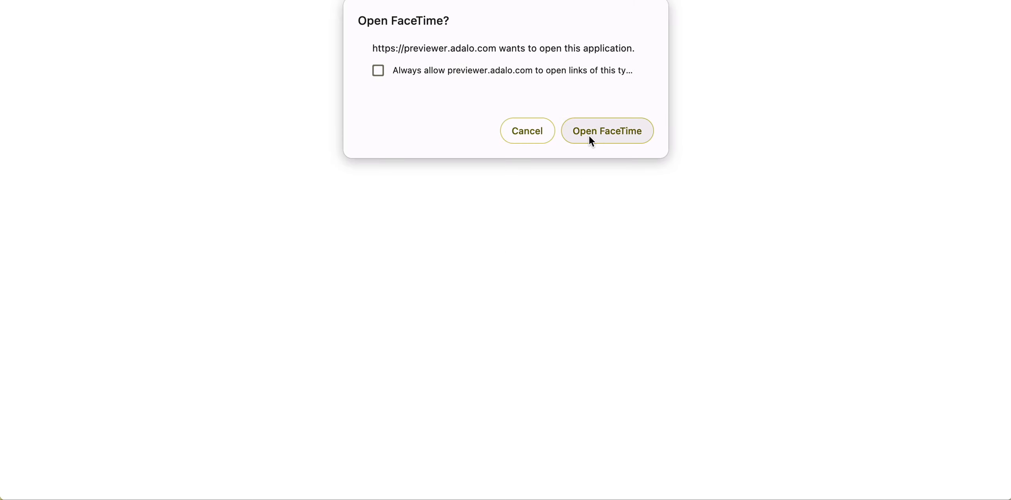
left_click(532, 136)
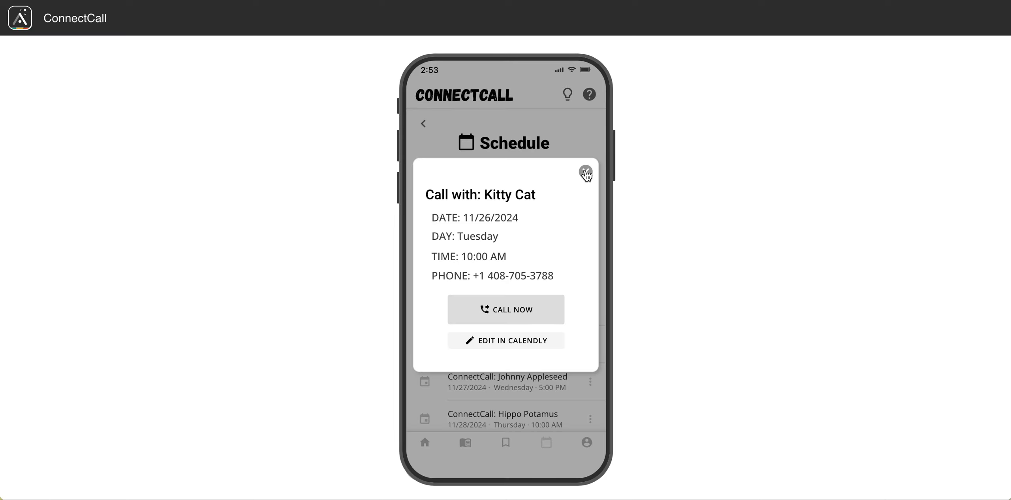
left_click(586, 173)
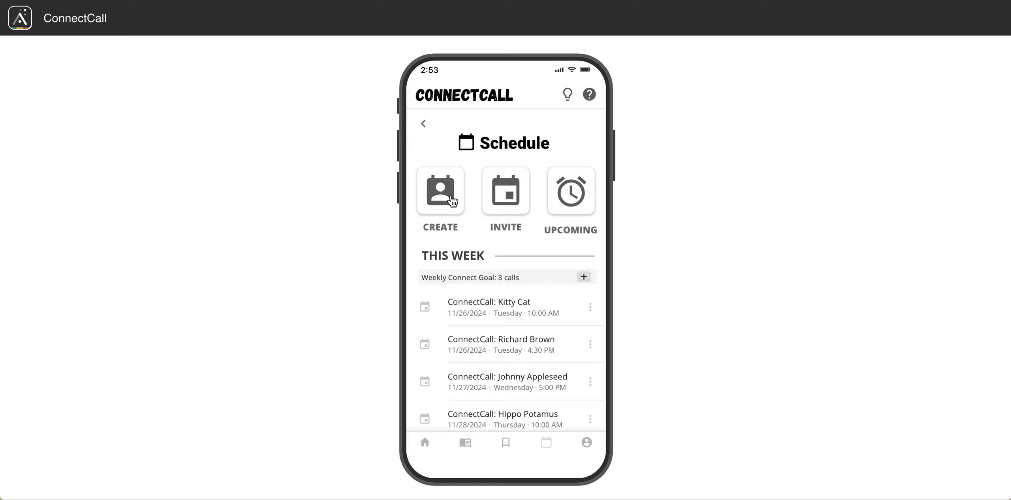
Browse the app's profile, edit profile, help and create screens to check the saved calendar link.
left_click(588, 443)
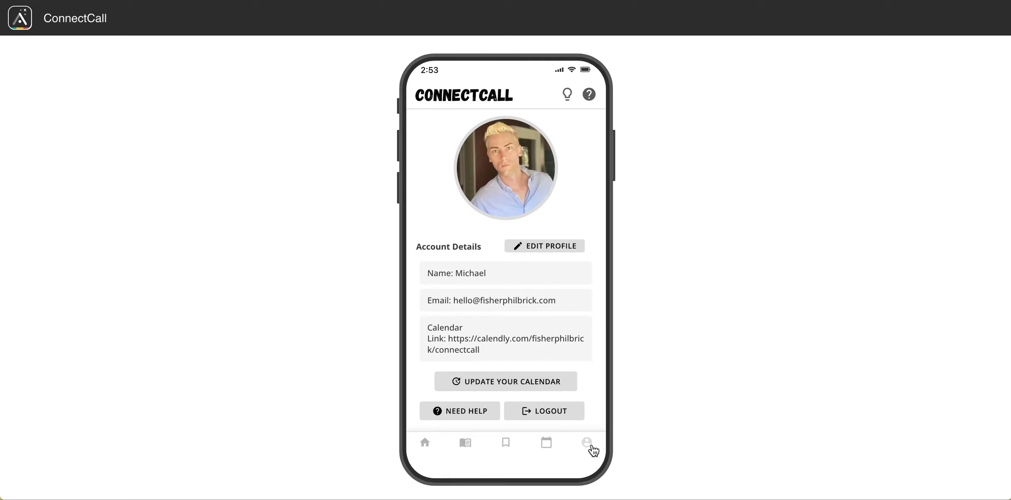
left_click(546, 444)
left_click(442, 198)
scroll(515, 381, "down", 1)
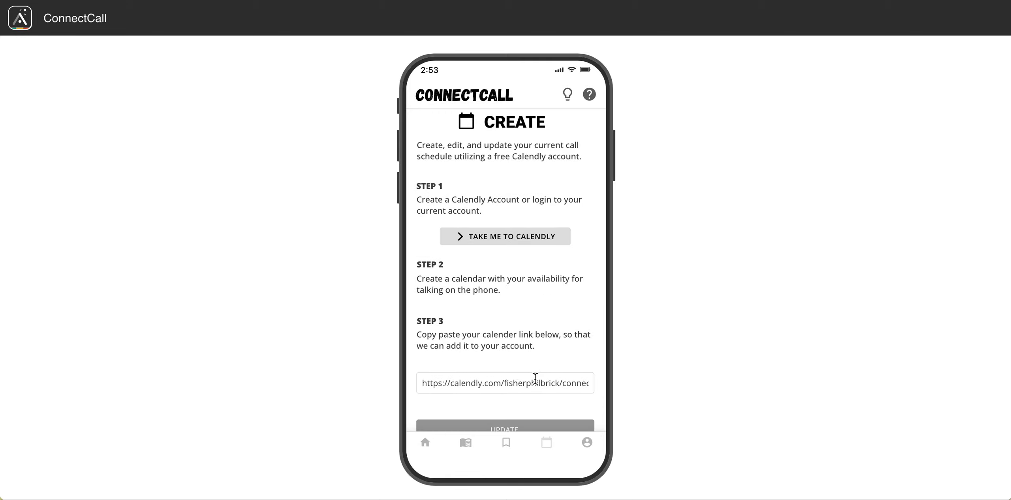
left_click(587, 443)
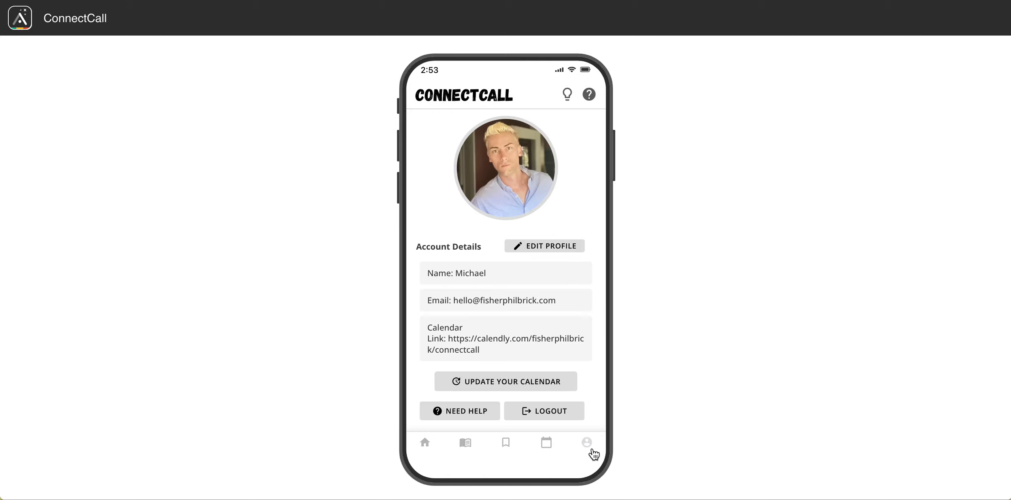
left_click(555, 249)
double_click(489, 242)
triple_click(489, 243)
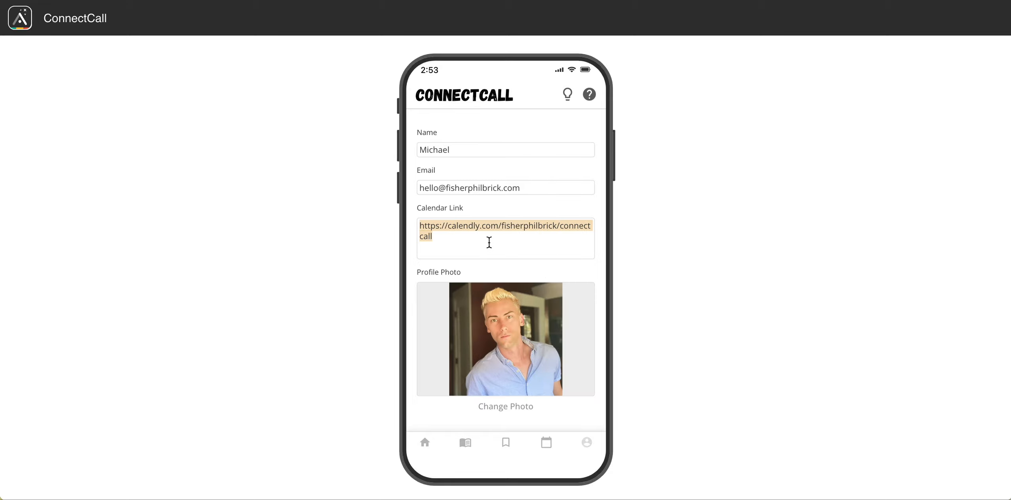
left_click(589, 446)
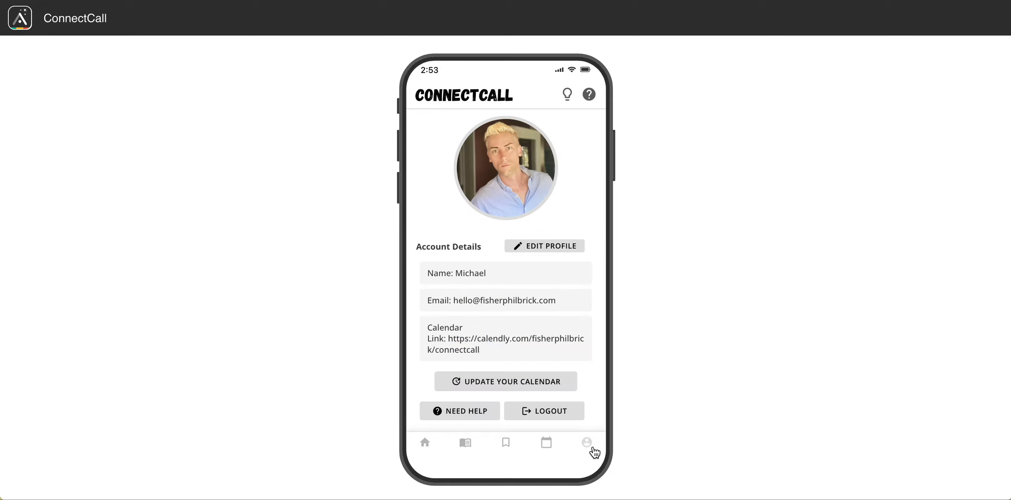
left_click(505, 443)
left_click(546, 443)
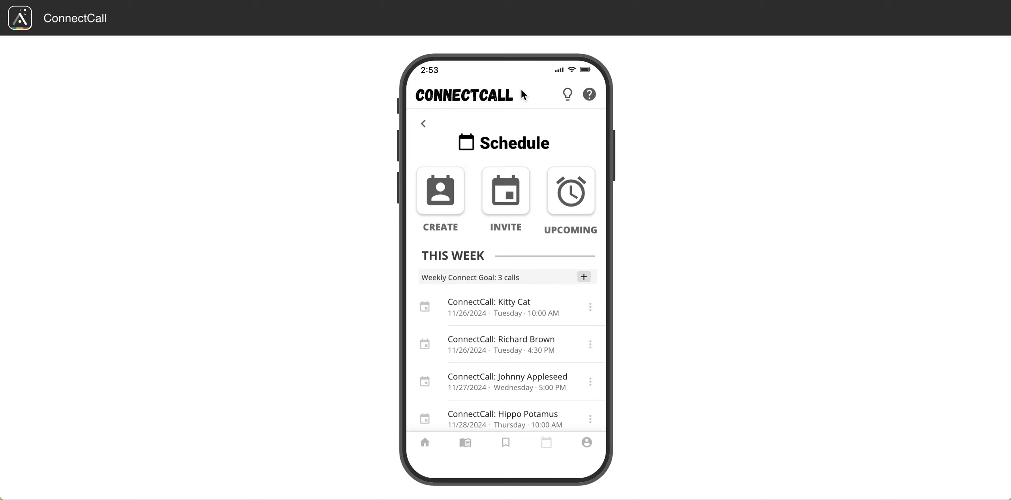
left_click(588, 95)
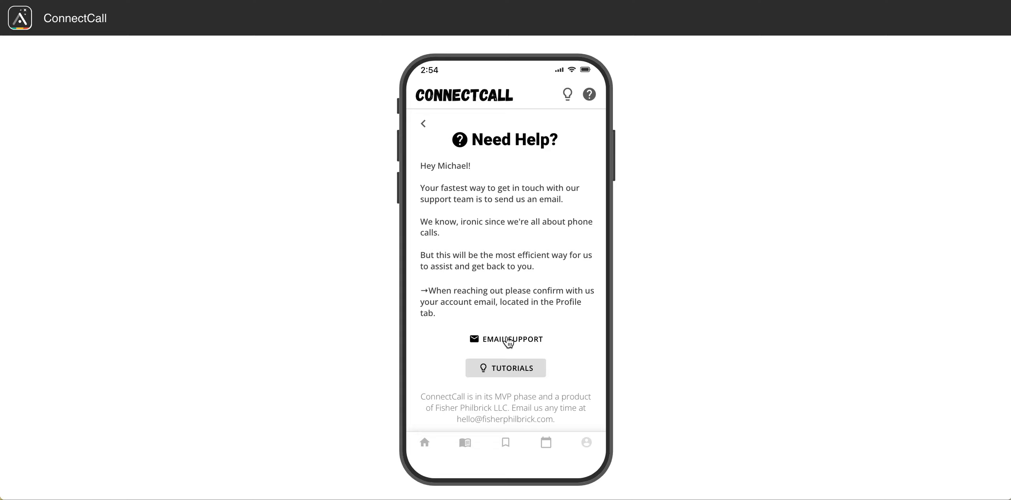
left_click(545, 443)
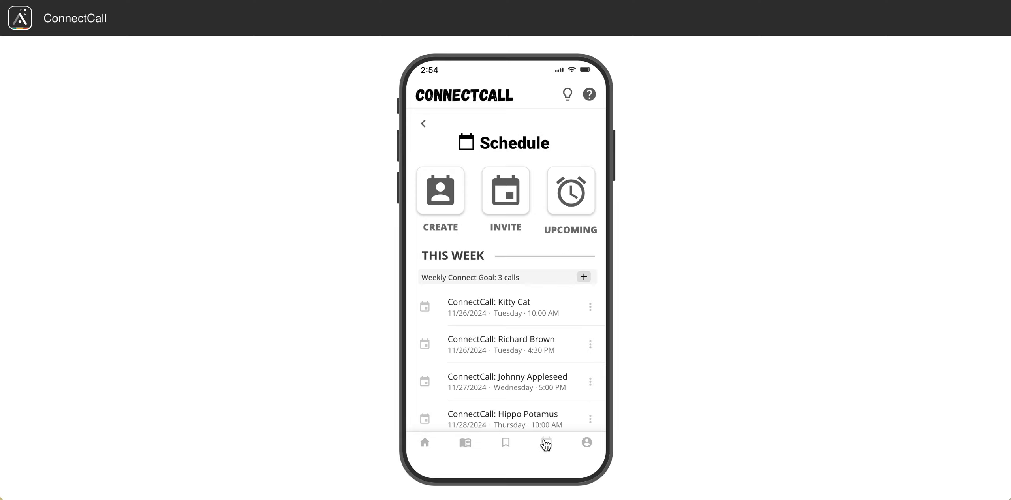
scroll(526, 361, "down", 2)
scroll(526, 361, "down", 2)
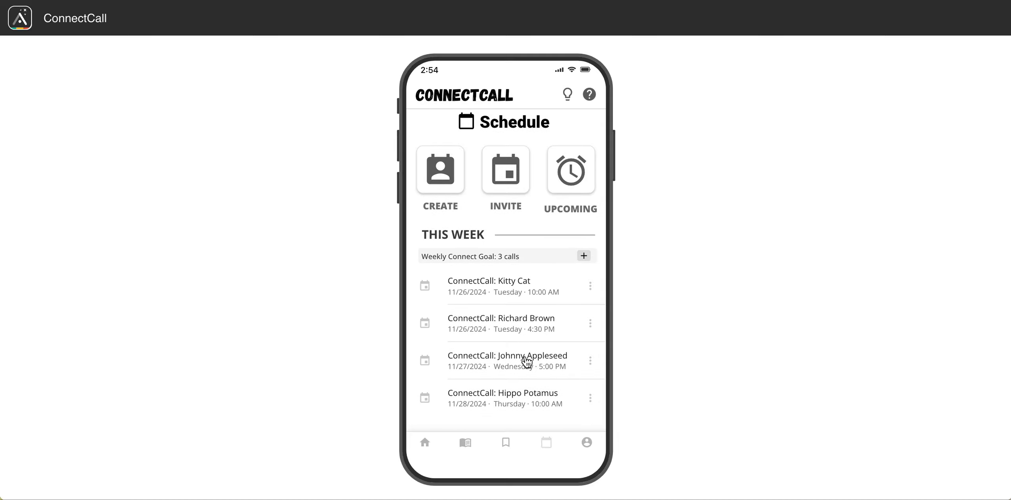
left_click(444, 207)
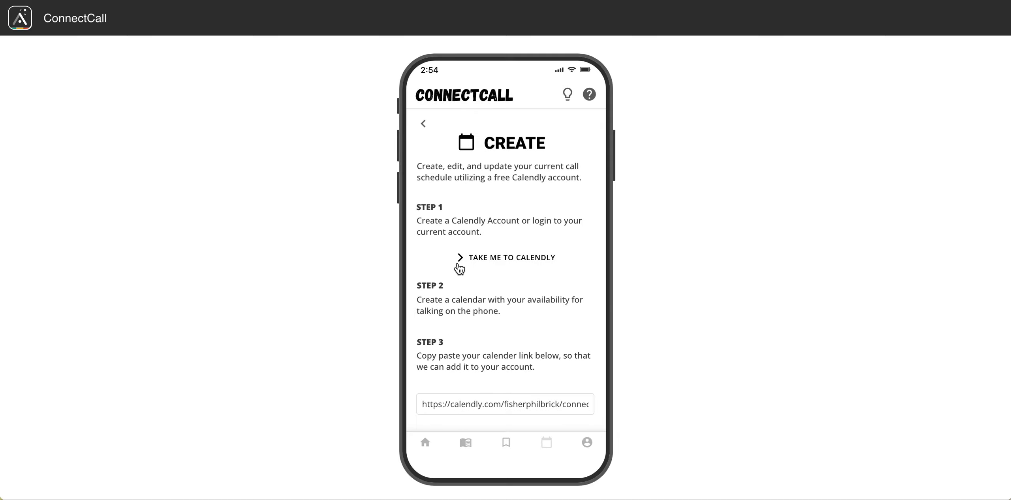